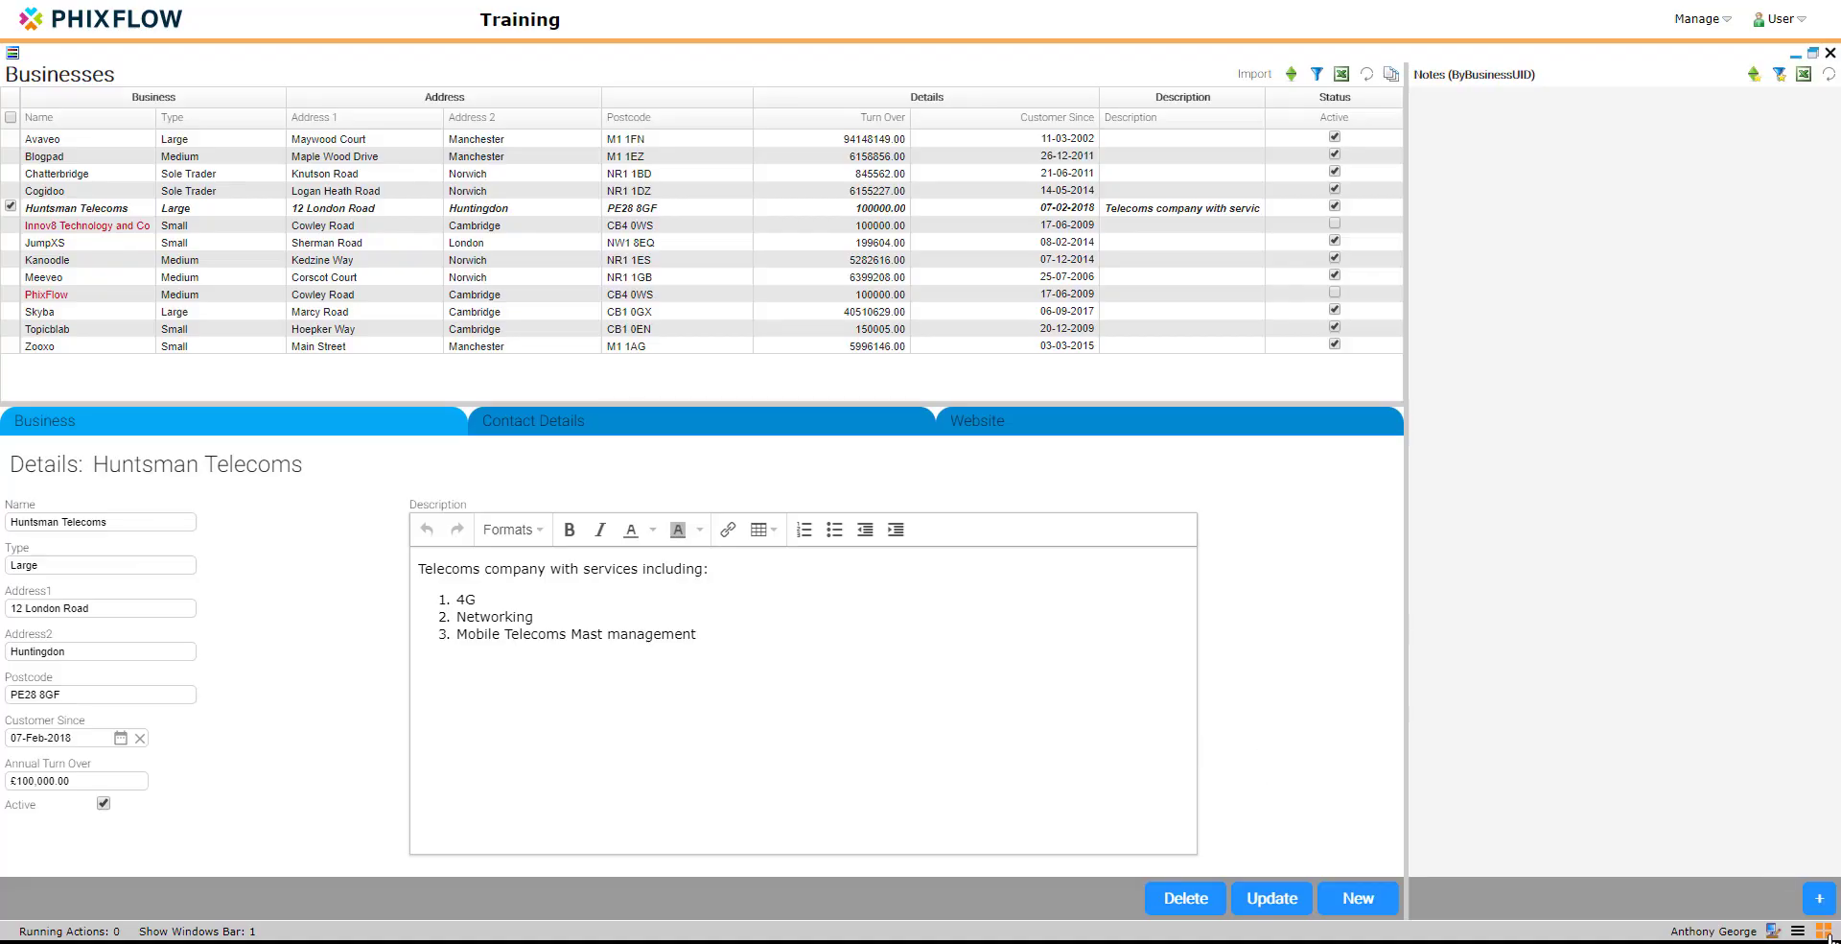
# Step: Open the Businesses stream from the Contacts analysis model in design mode and enable Audit Manual Changes
pyautogui.click(1825, 932)
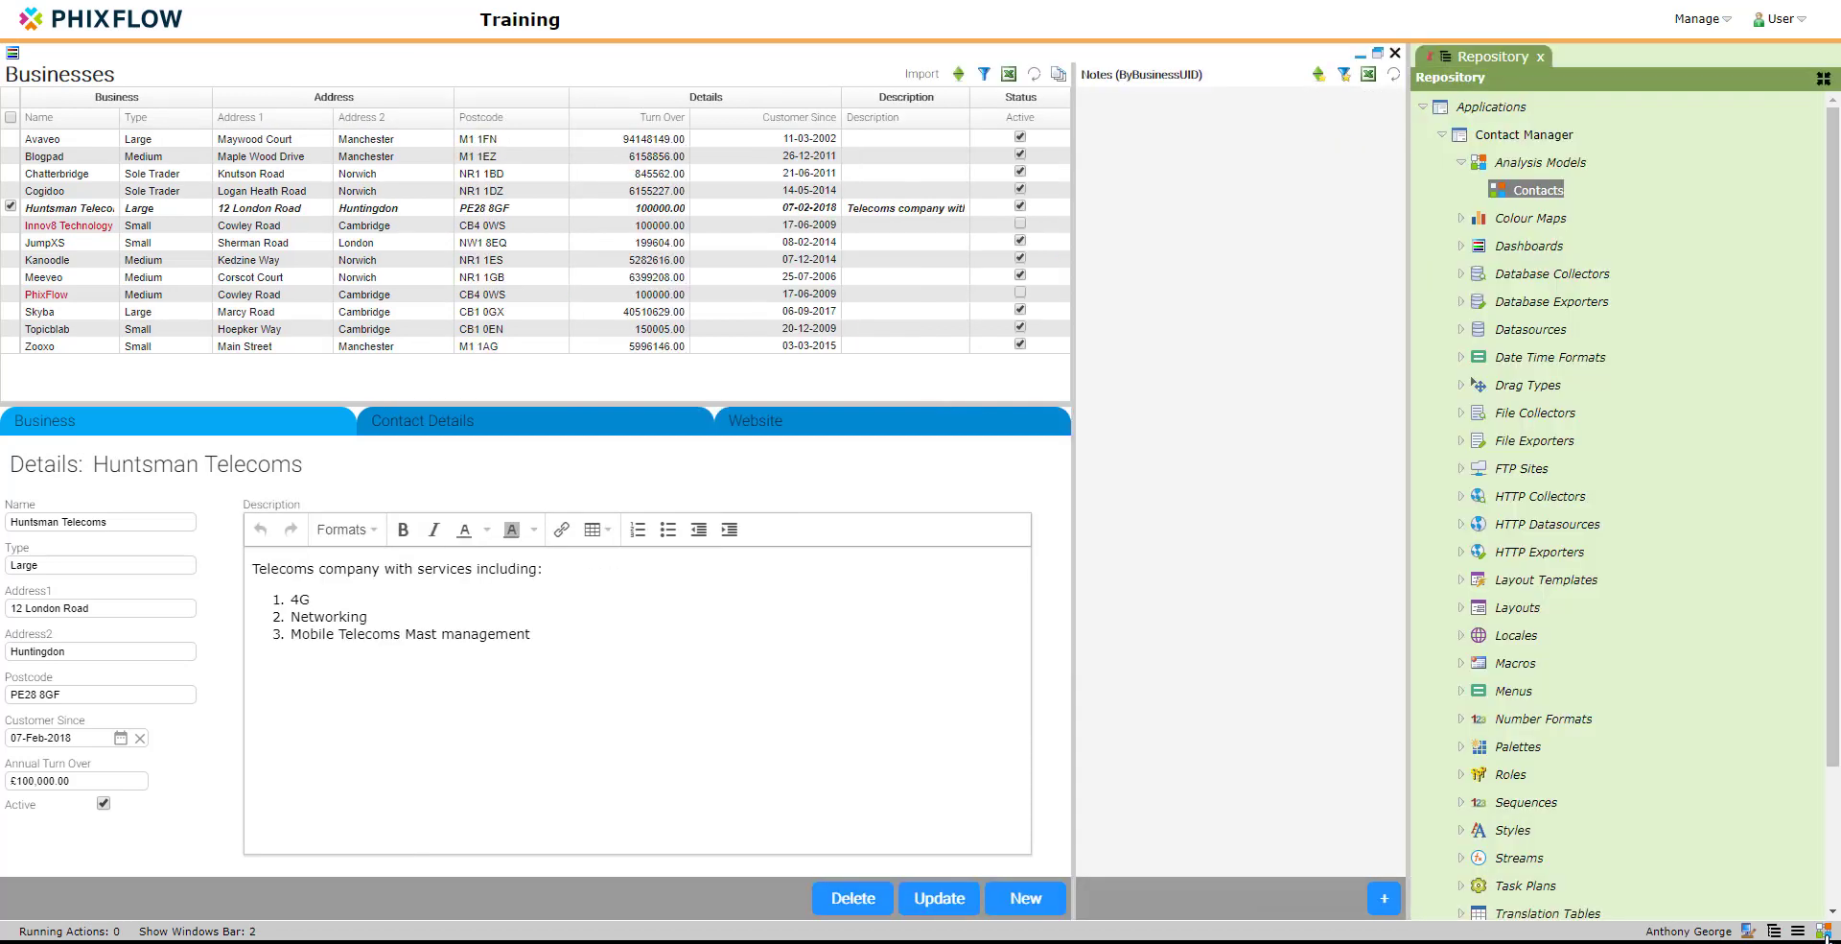
pyautogui.rightClick(1529, 193)
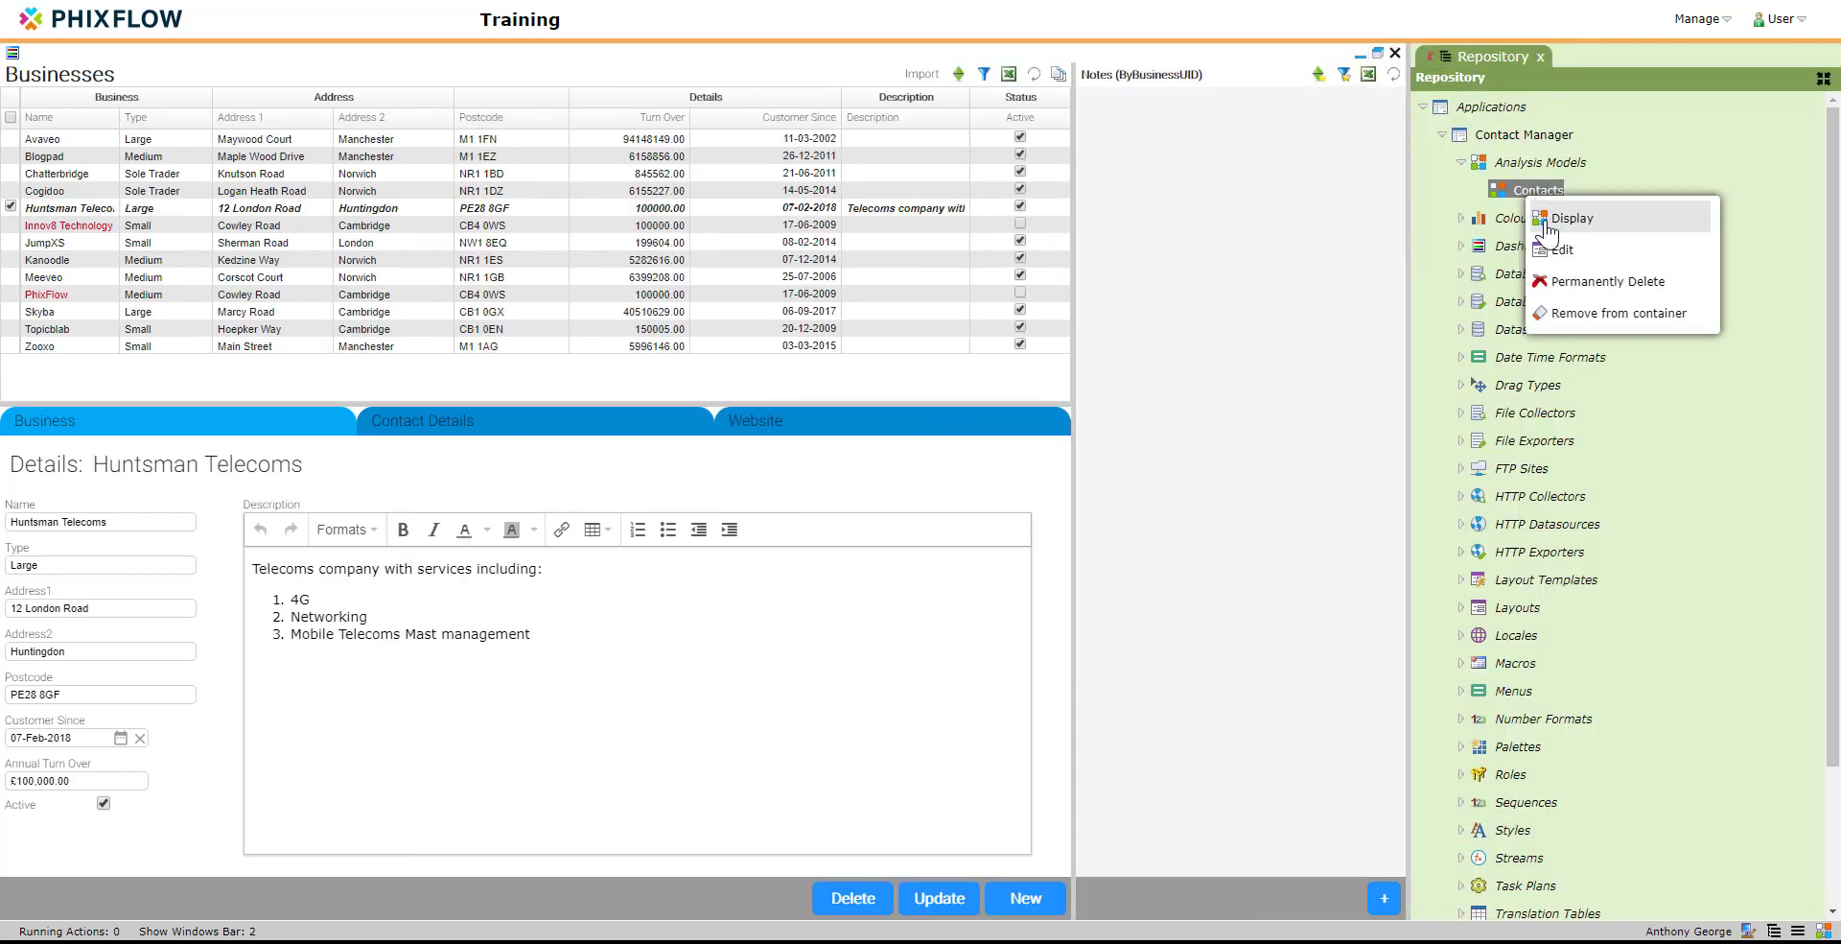
pyautogui.click(1563, 219)
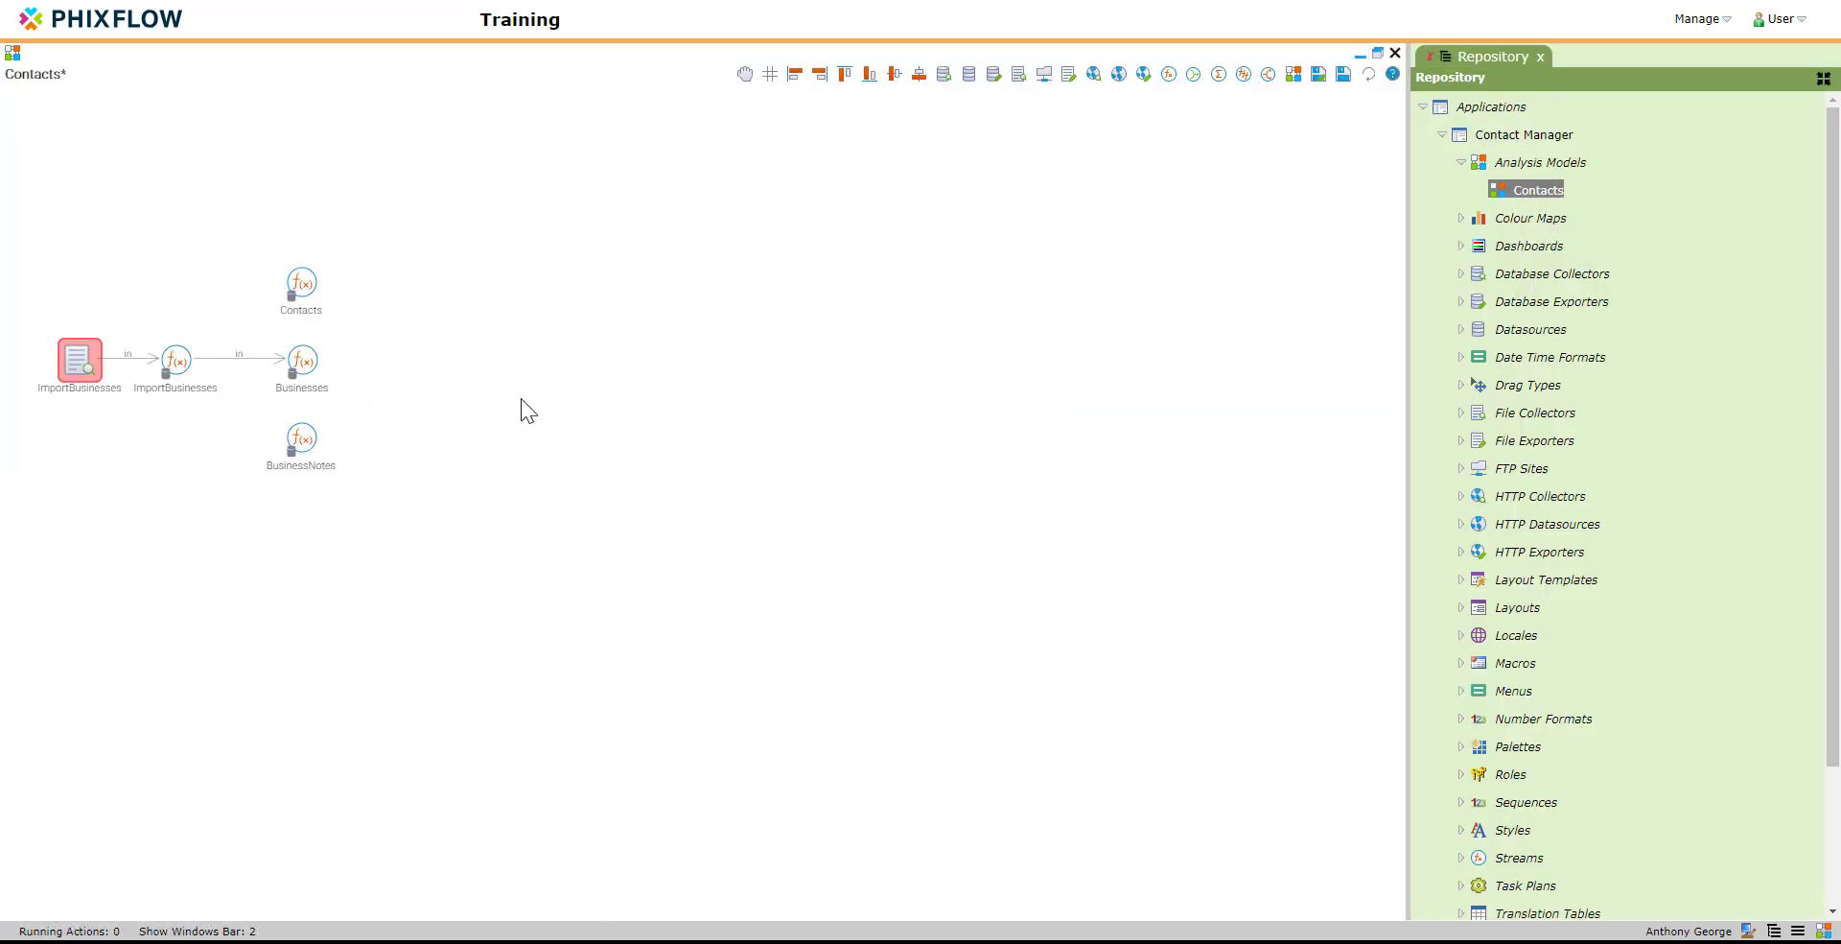
pyautogui.click(307, 362)
pyautogui.doubleClick(309, 364)
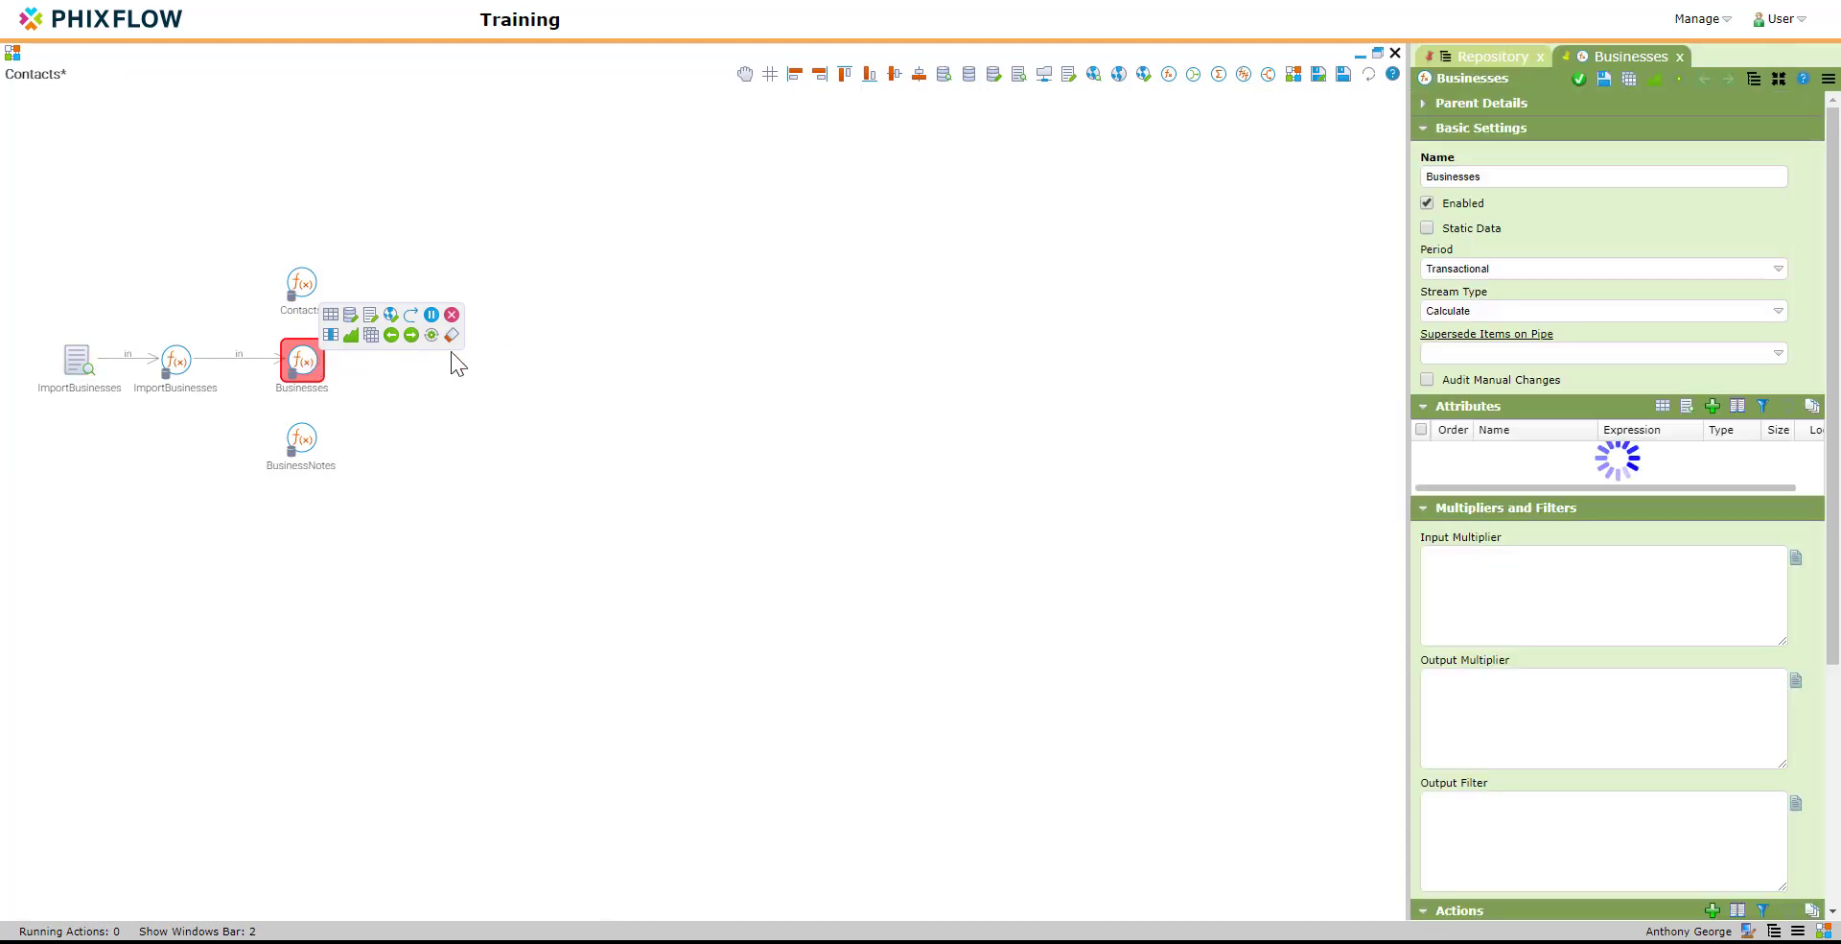
pyautogui.click(1428, 379)
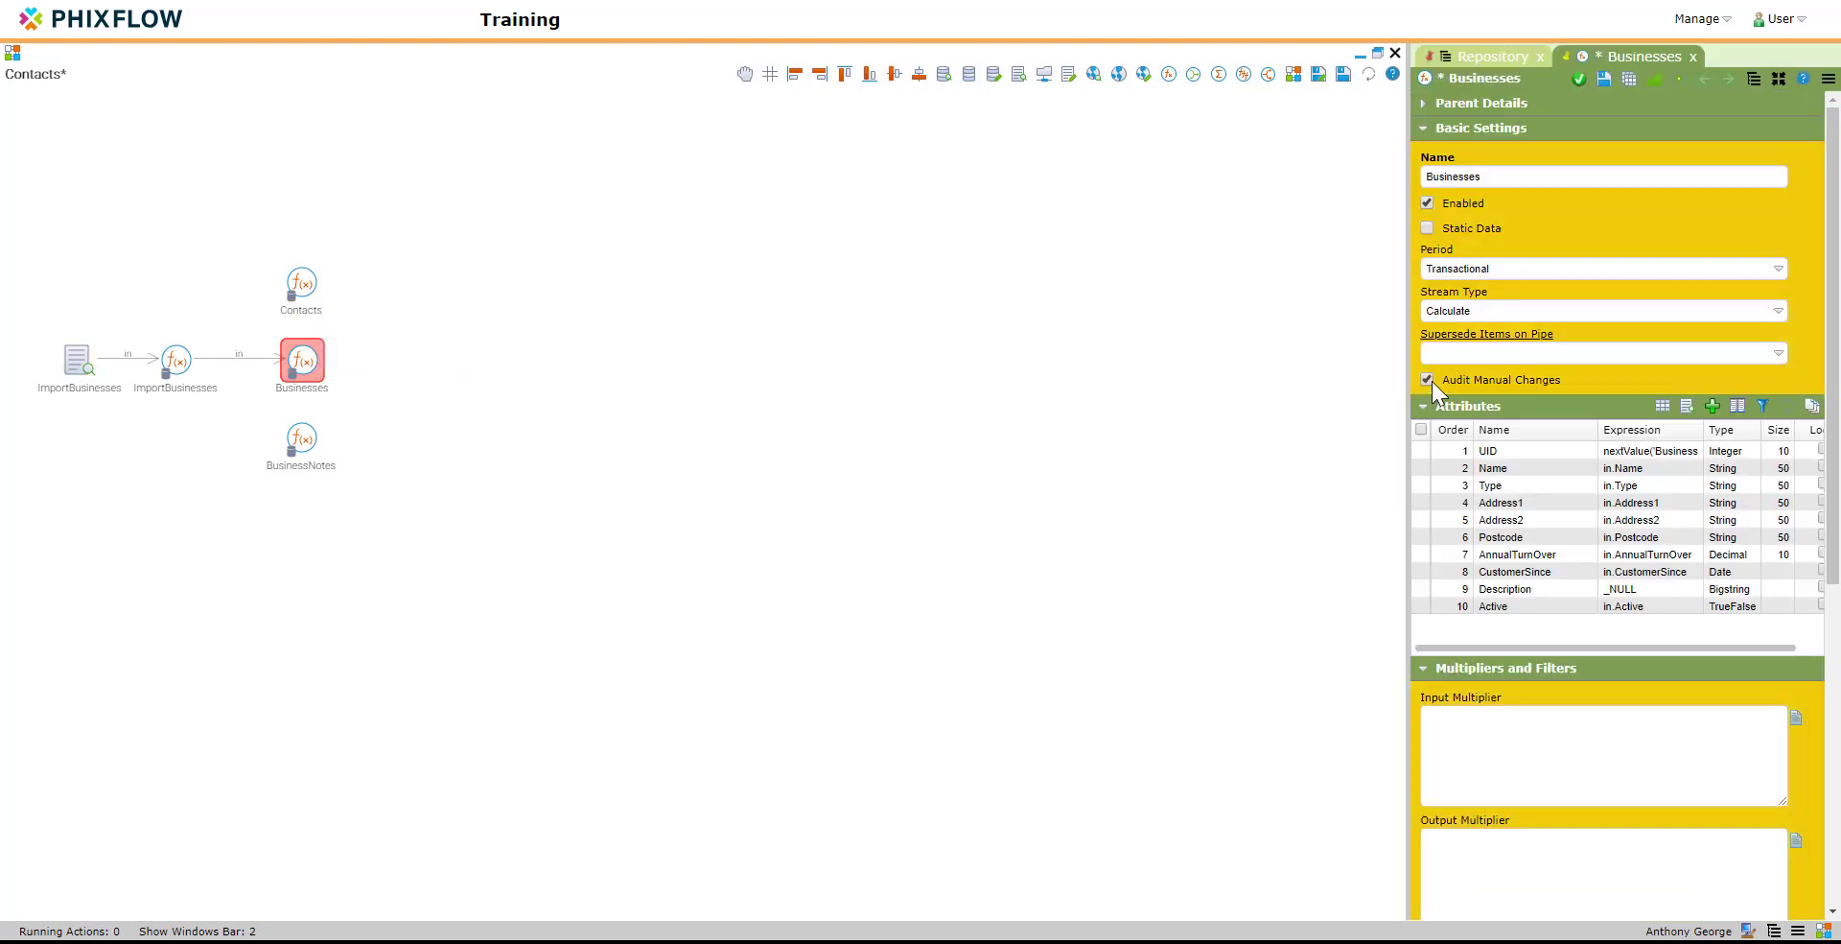
# Step: Add a String attribute named UpdateAction with length 50 to the Businesses stream
pyautogui.click(1713, 406)
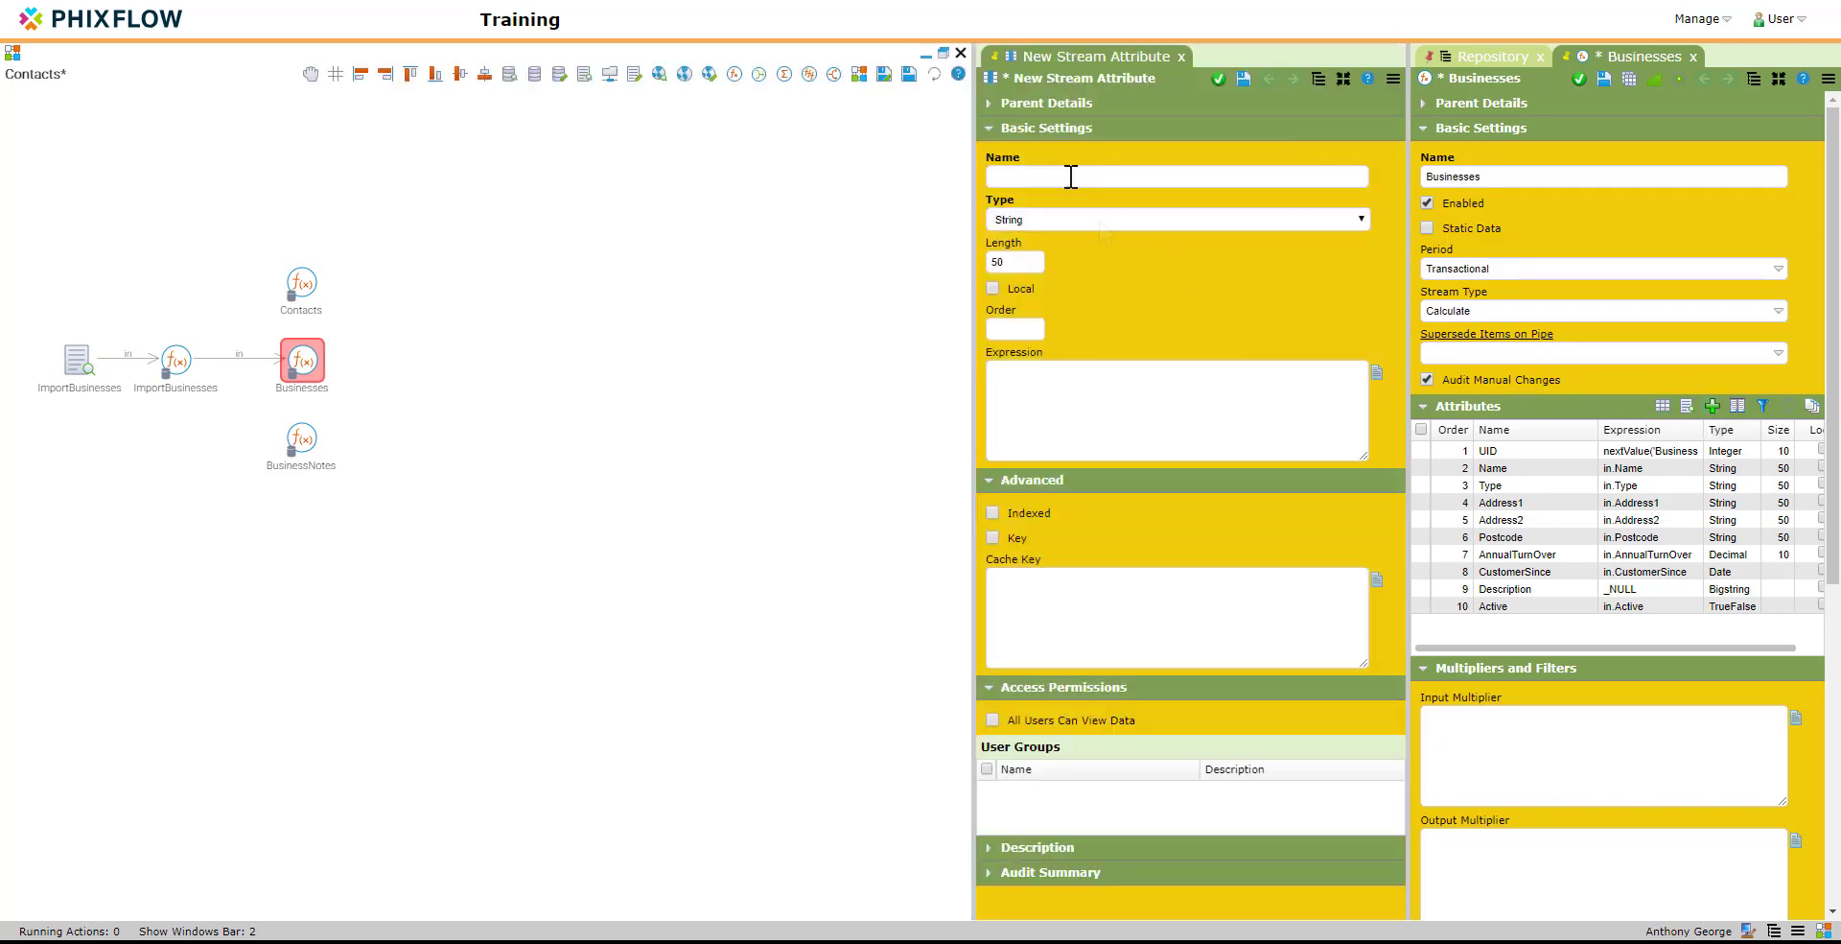
pyautogui.click(1071, 176)
pyautogui.write('UpdateAction')
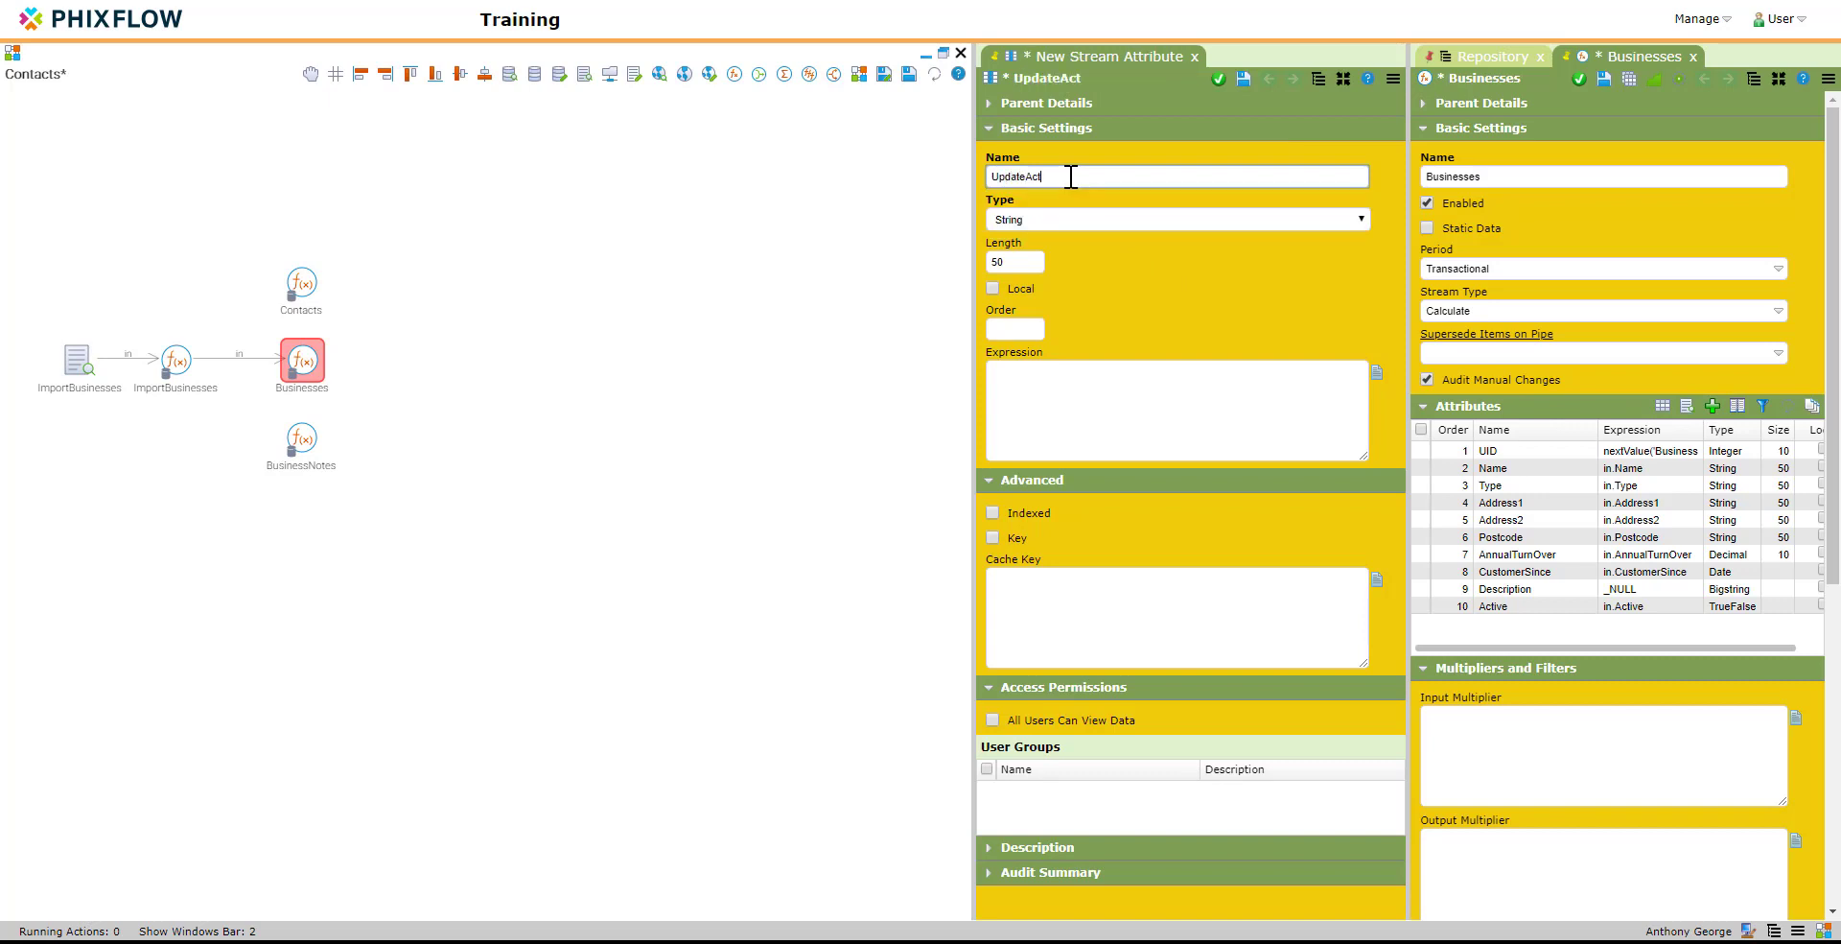
pyautogui.click(1218, 79)
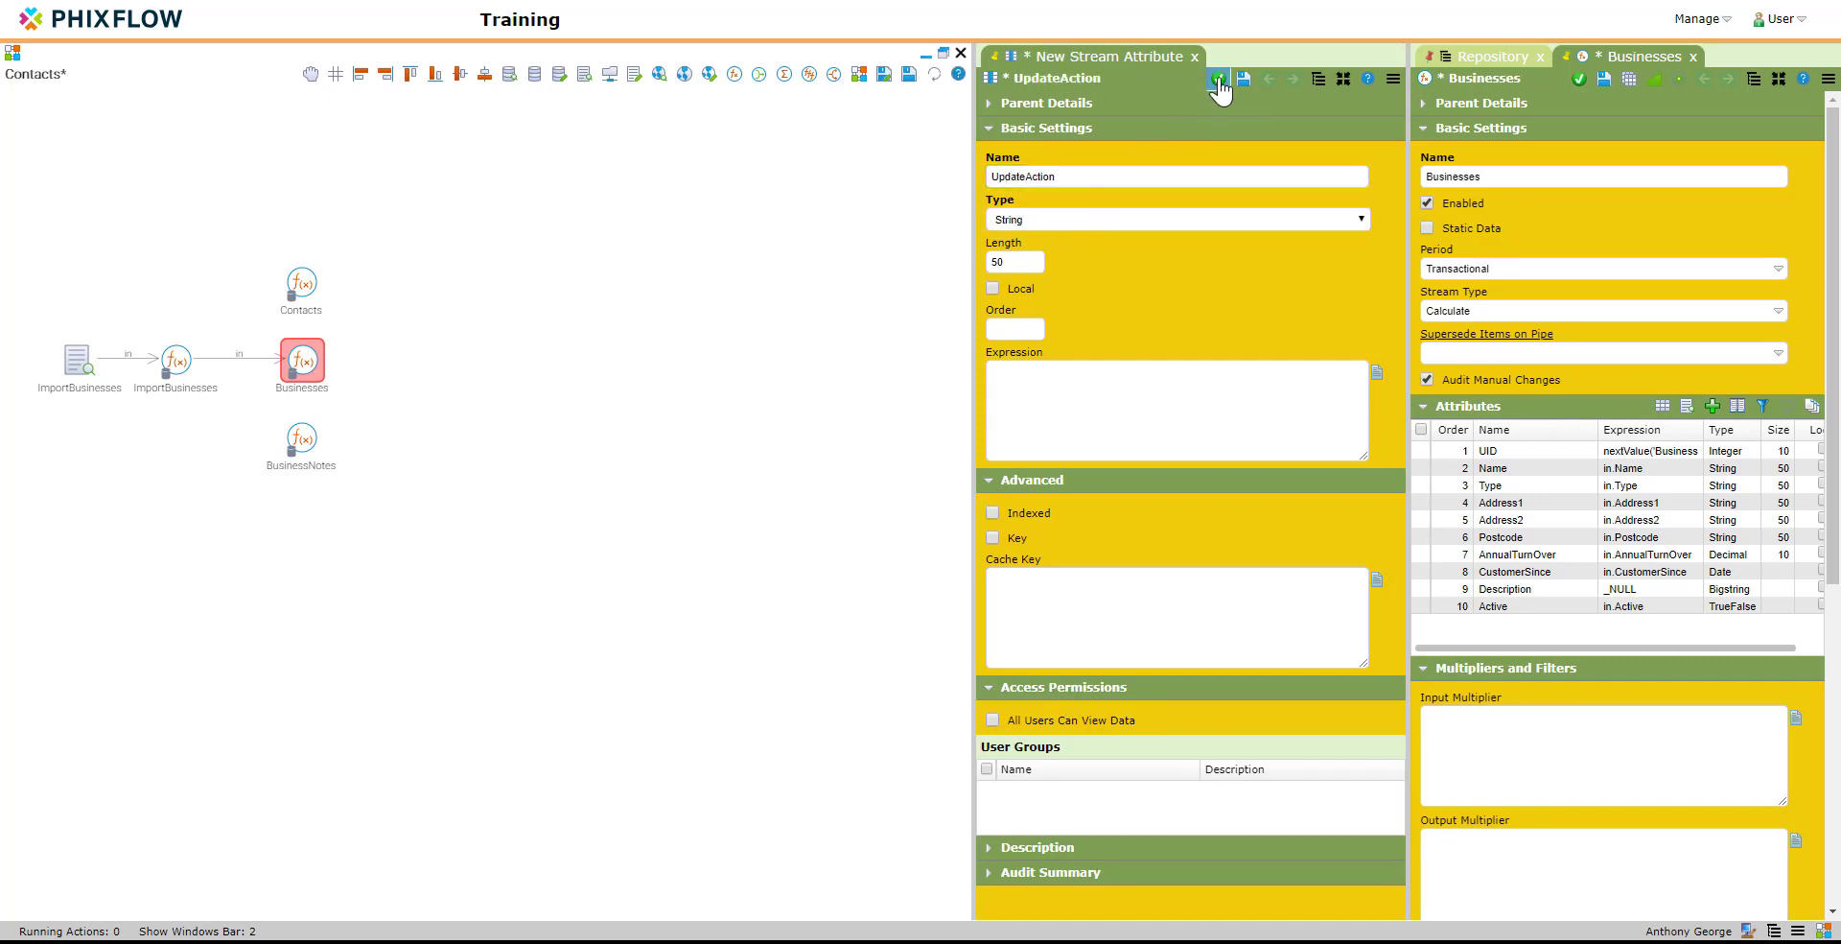
# Step: Add a String attribute named UpdateByName with length 50 to the Businesses stream
pyautogui.click(1712, 407)
pyautogui.click(1079, 178)
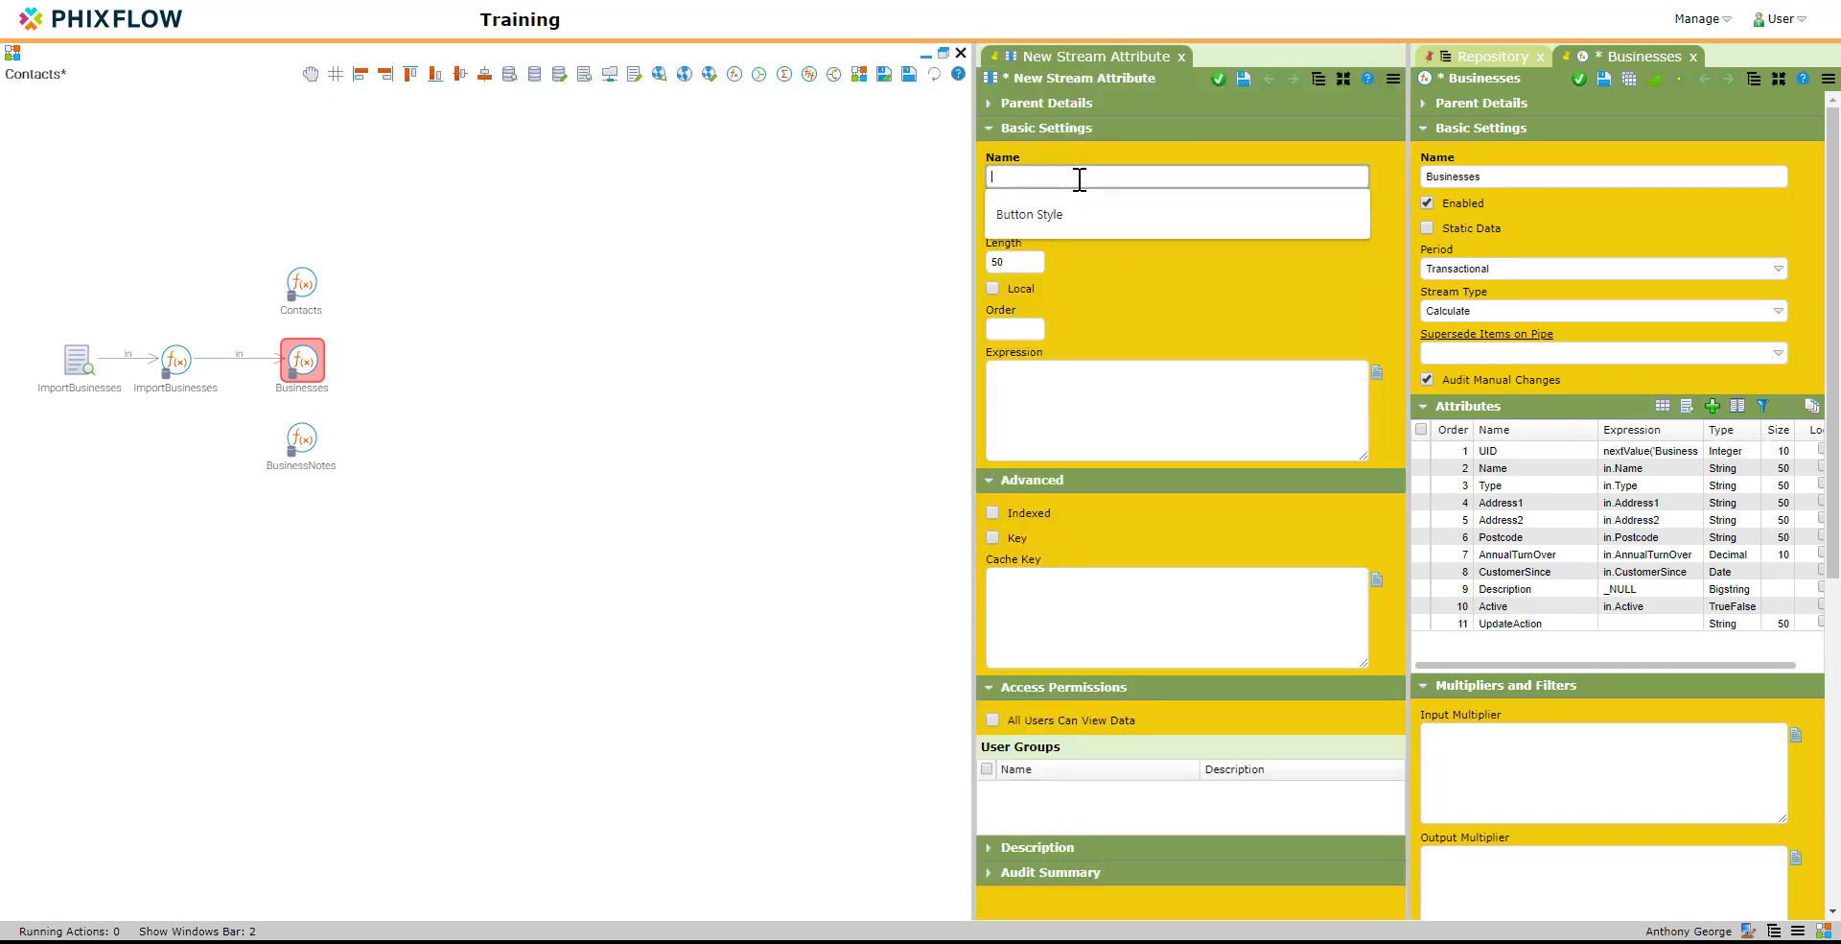
pyautogui.write('UpdateByName')
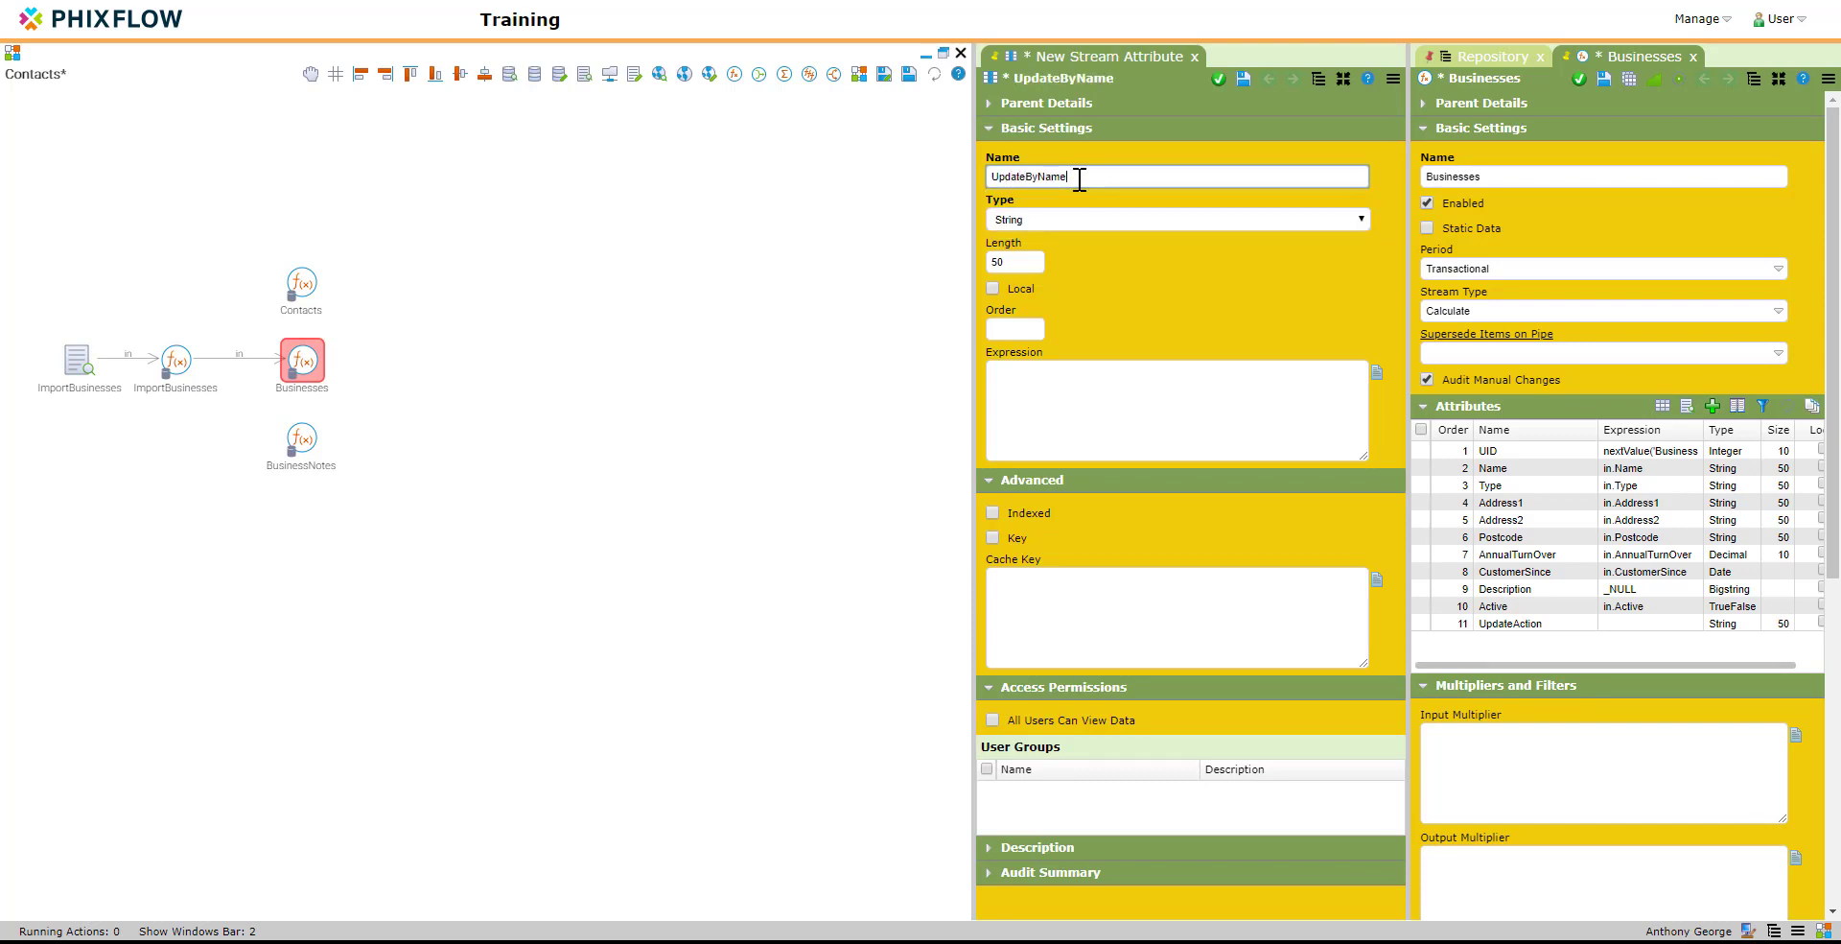
pyautogui.click(1218, 79)
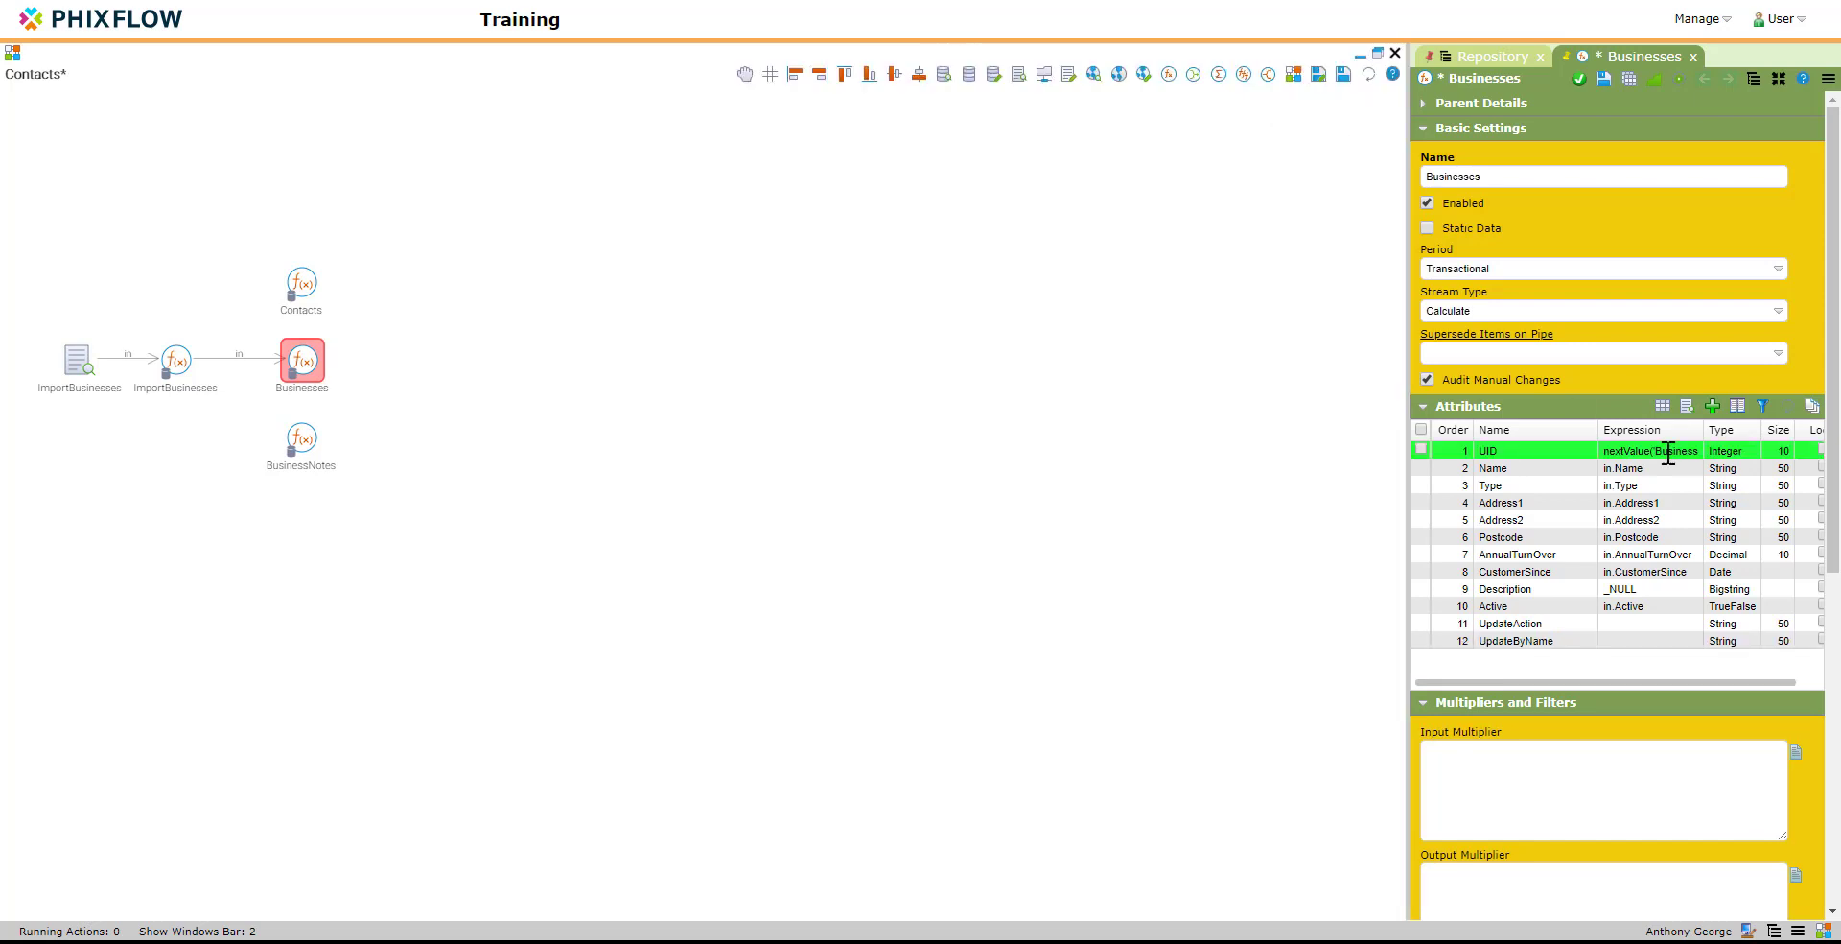
# Step: Add a Datetime attribute named UpdatedTime to the Businesses stream and save the stream's changes
pyautogui.click(1089, 175)
pyautogui.write('Update')
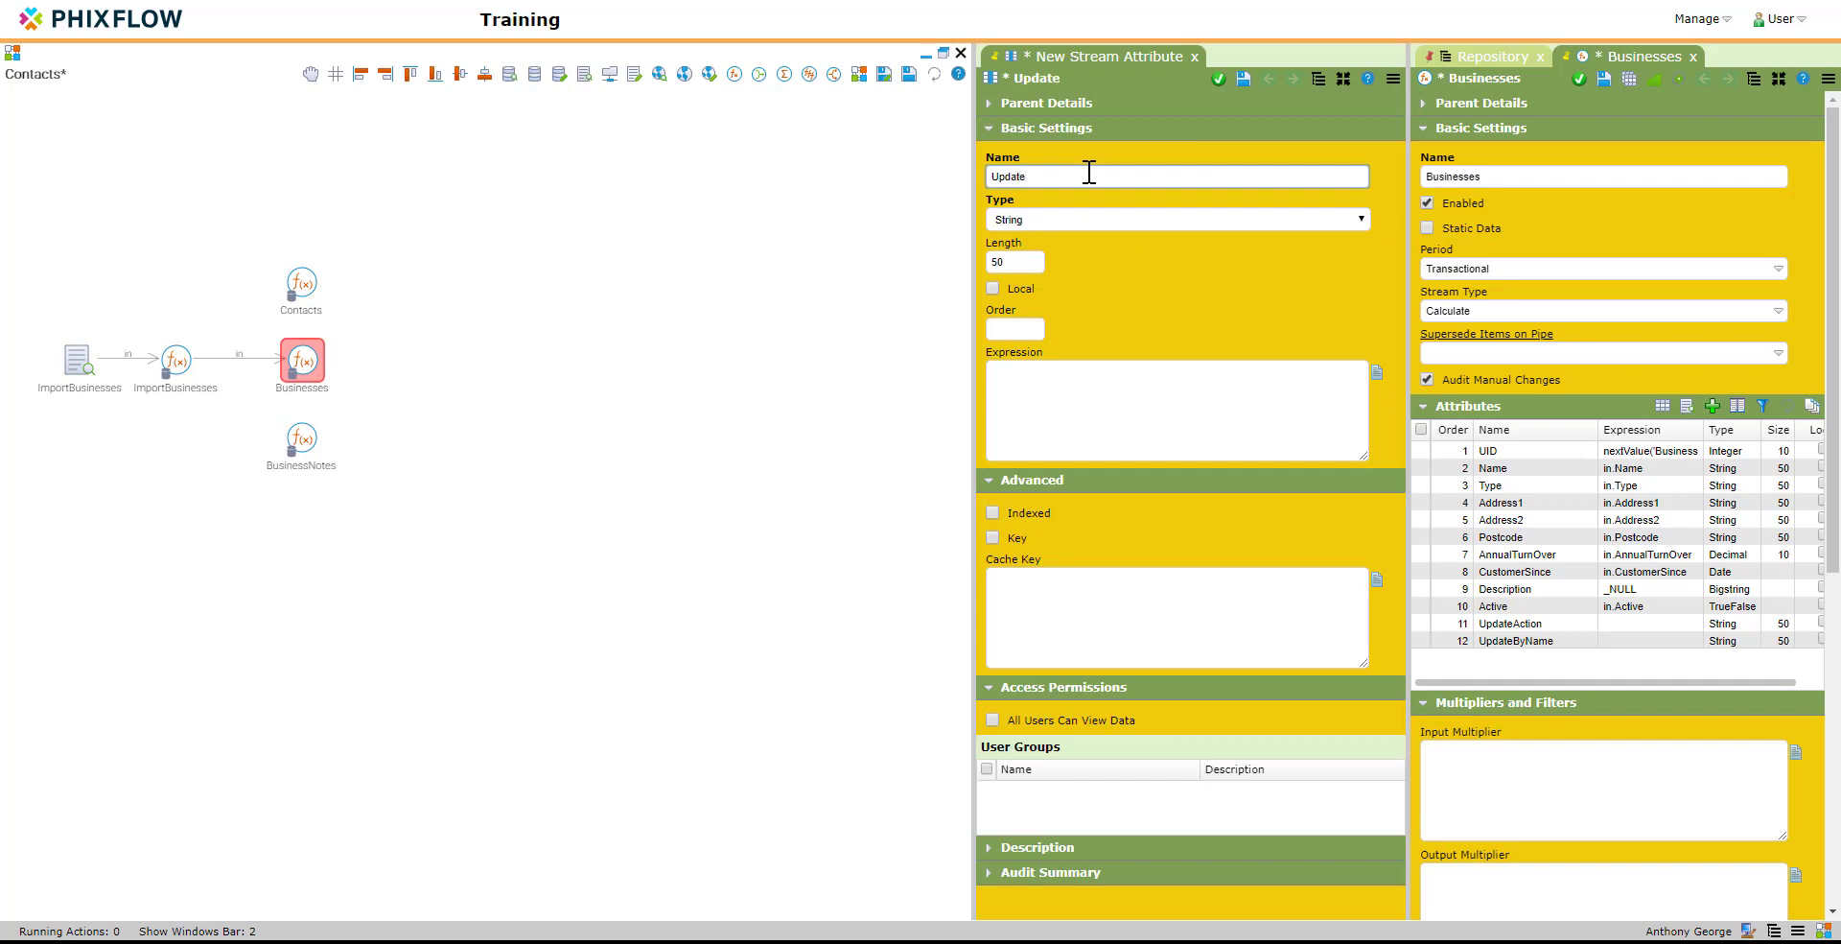
pyautogui.write('dTime')
pyautogui.click(1093, 218)
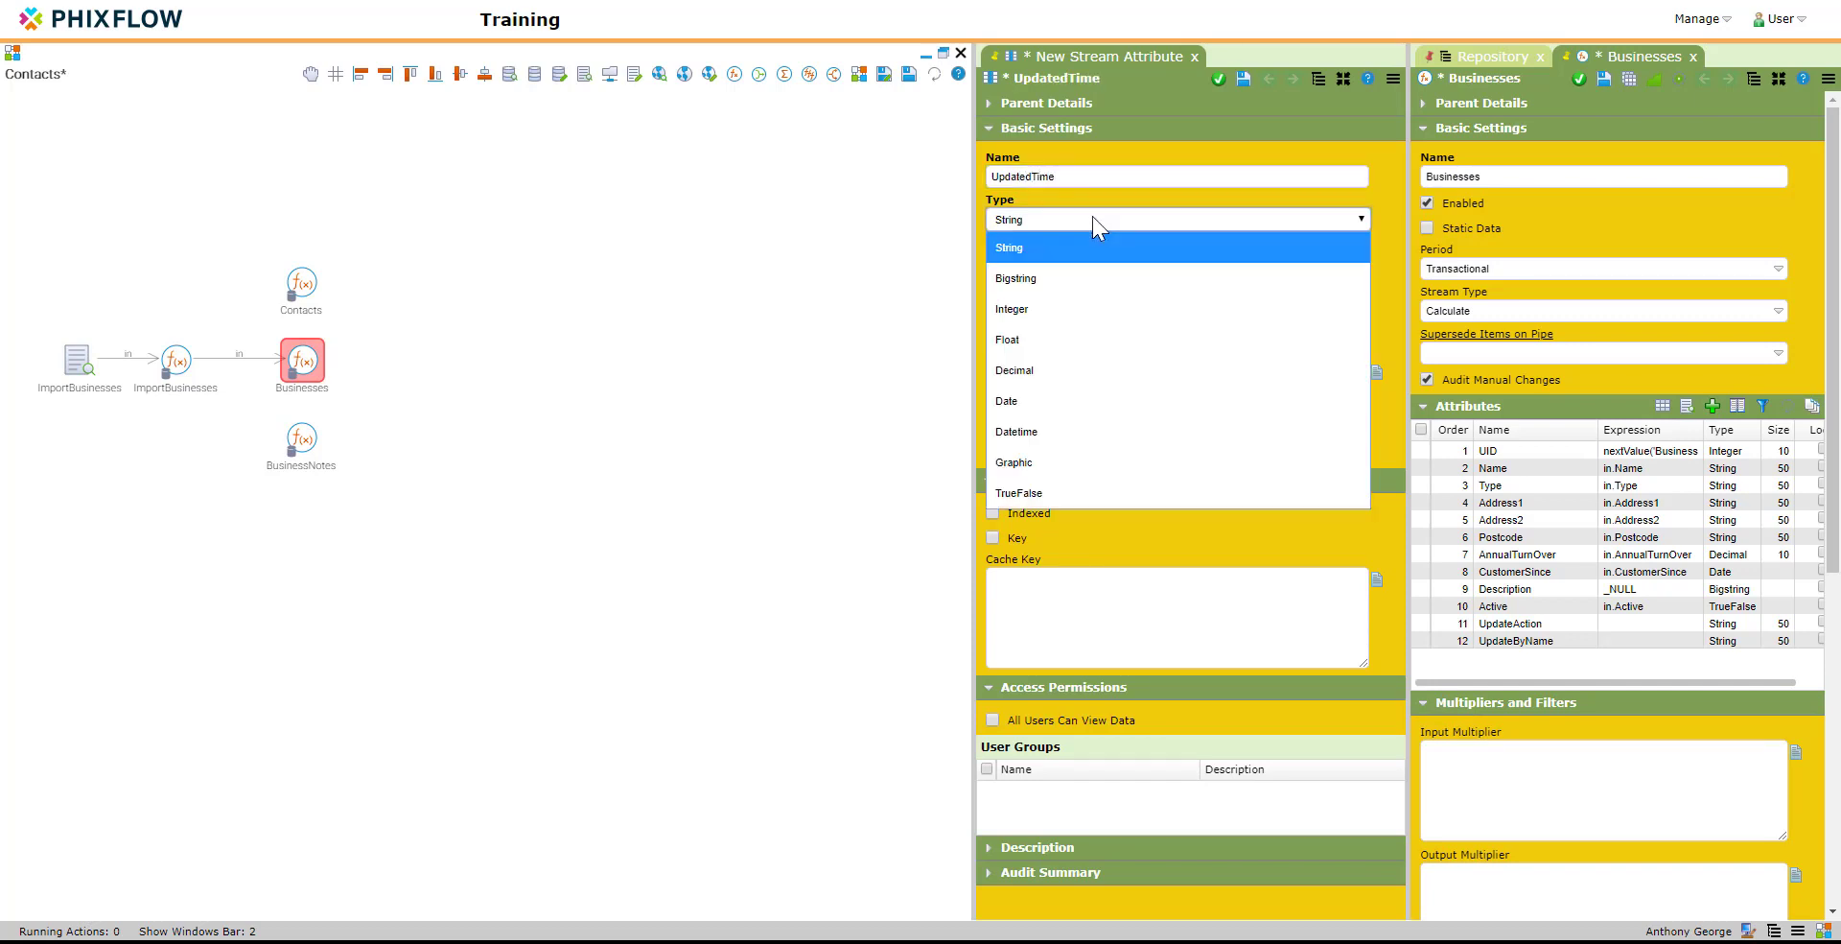
pyautogui.click(1082, 426)
pyautogui.click(1219, 79)
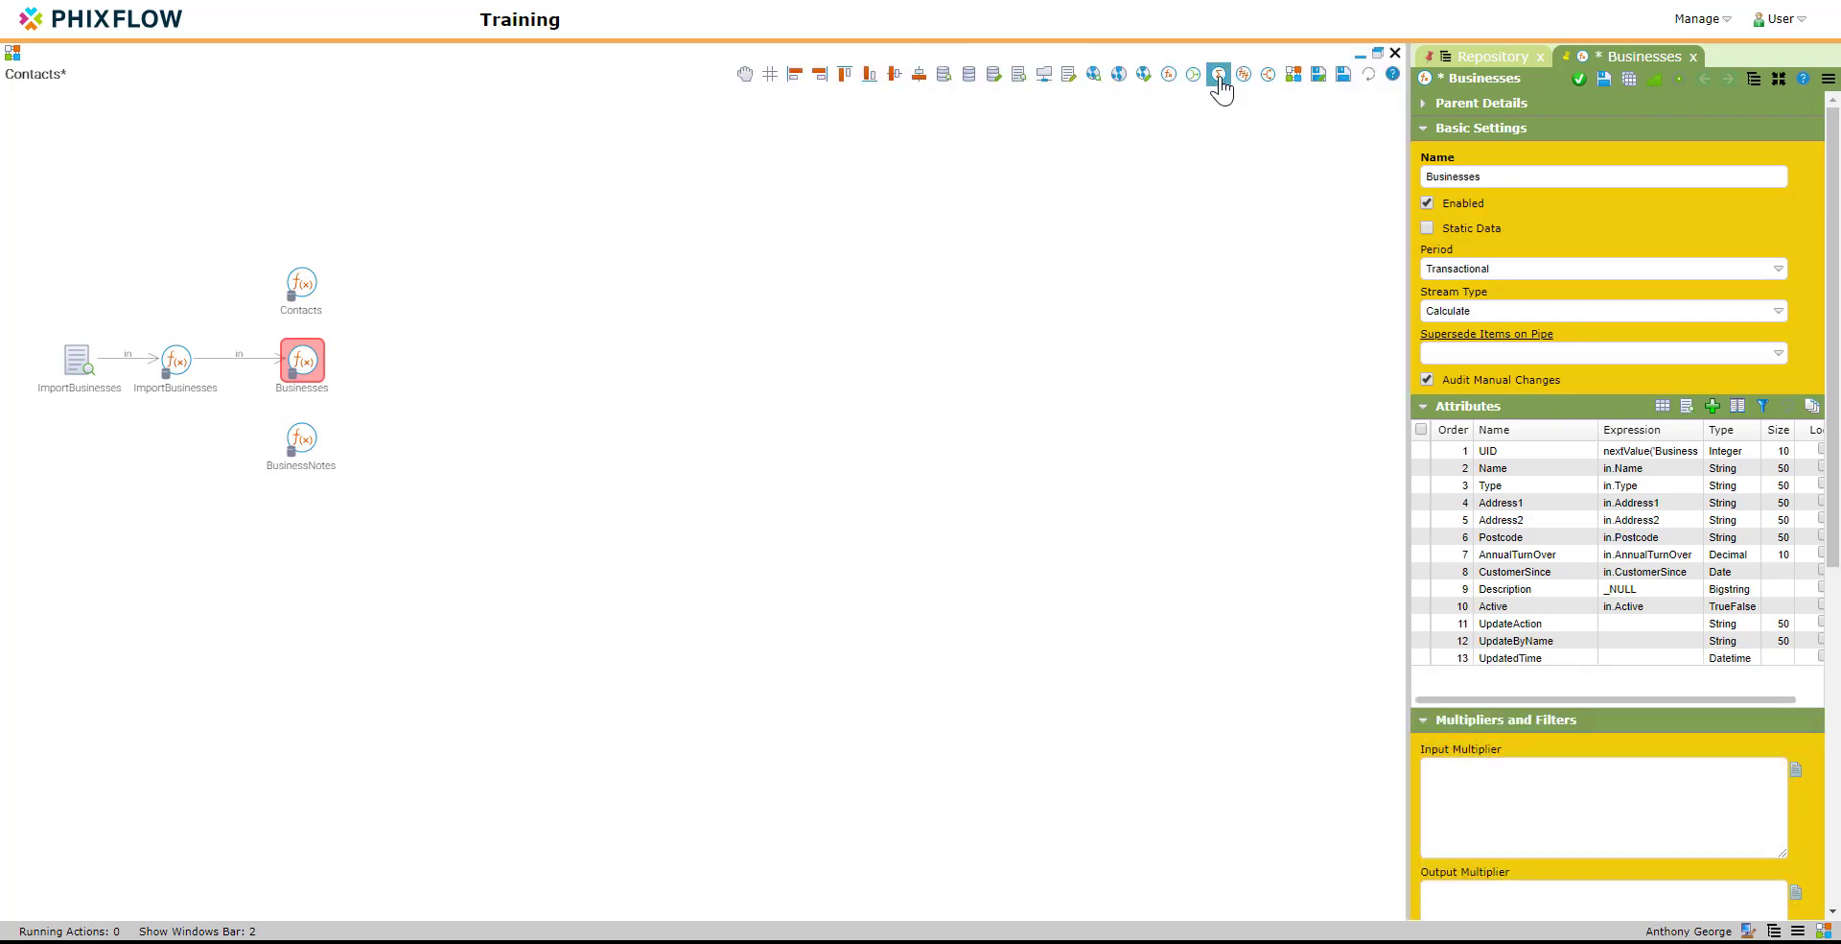
pyautogui.click(1604, 81)
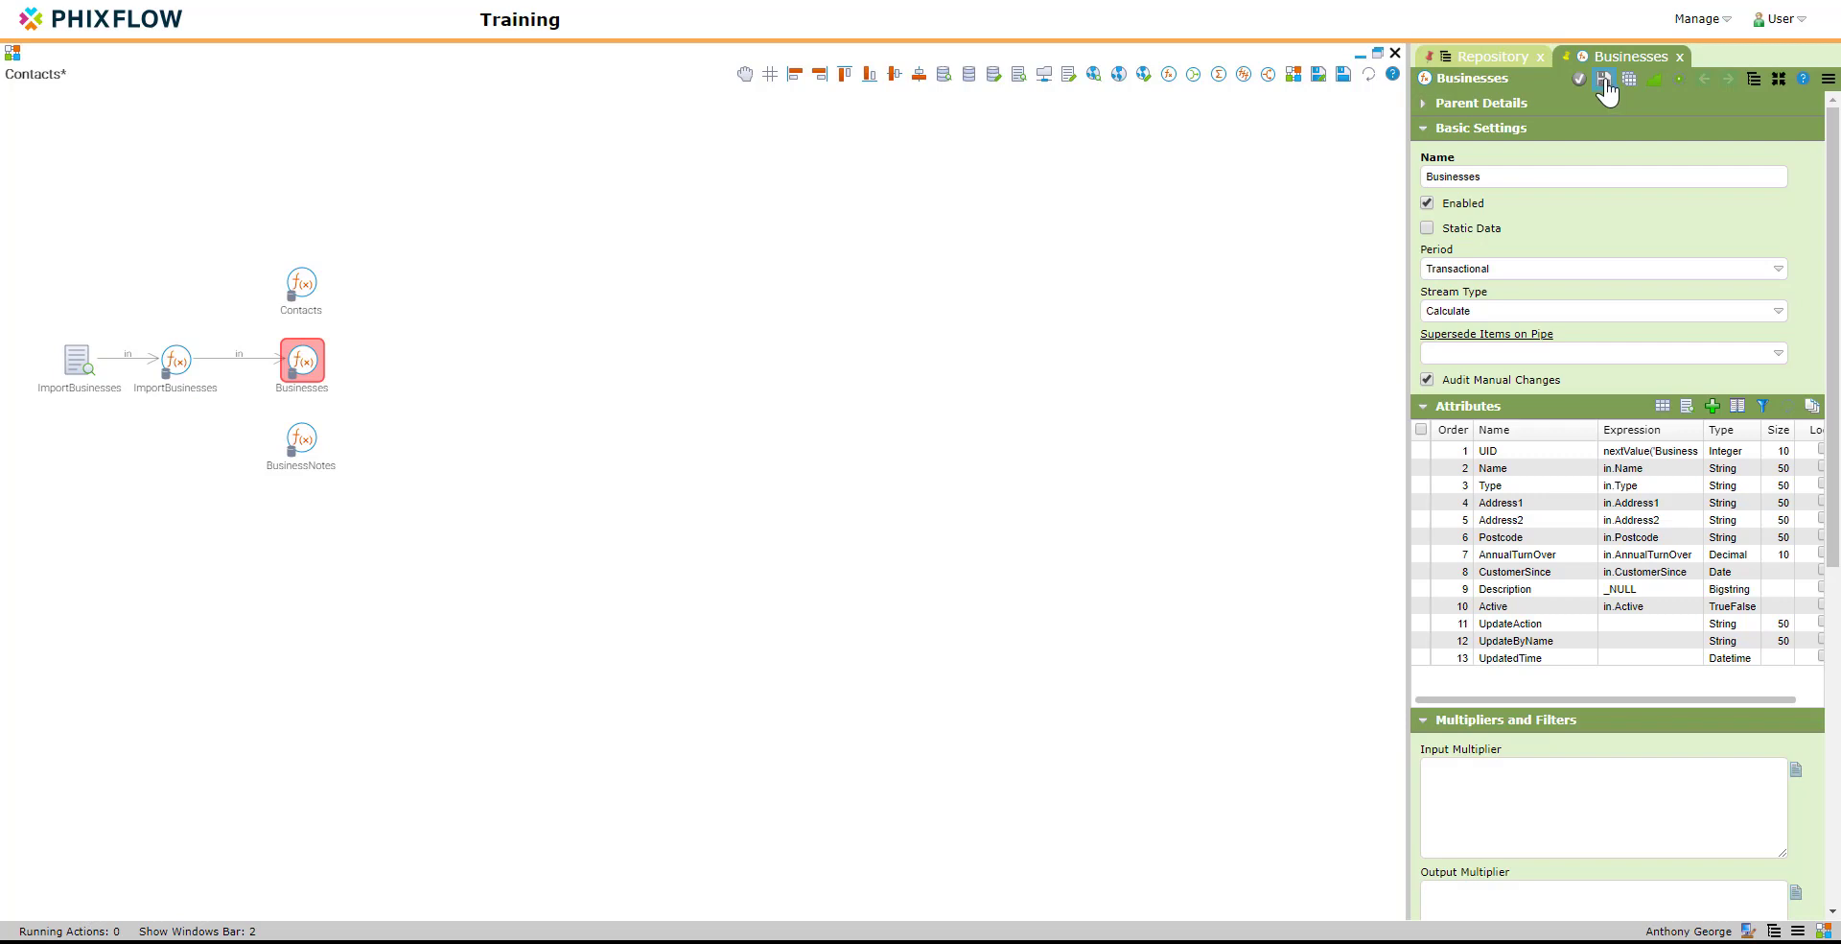
# Step: Return to the Businesses dashboard, mark Innov8 Technology and Co as active, and save the record
pyautogui.click(1698, 20)
pyautogui.click(1686, 85)
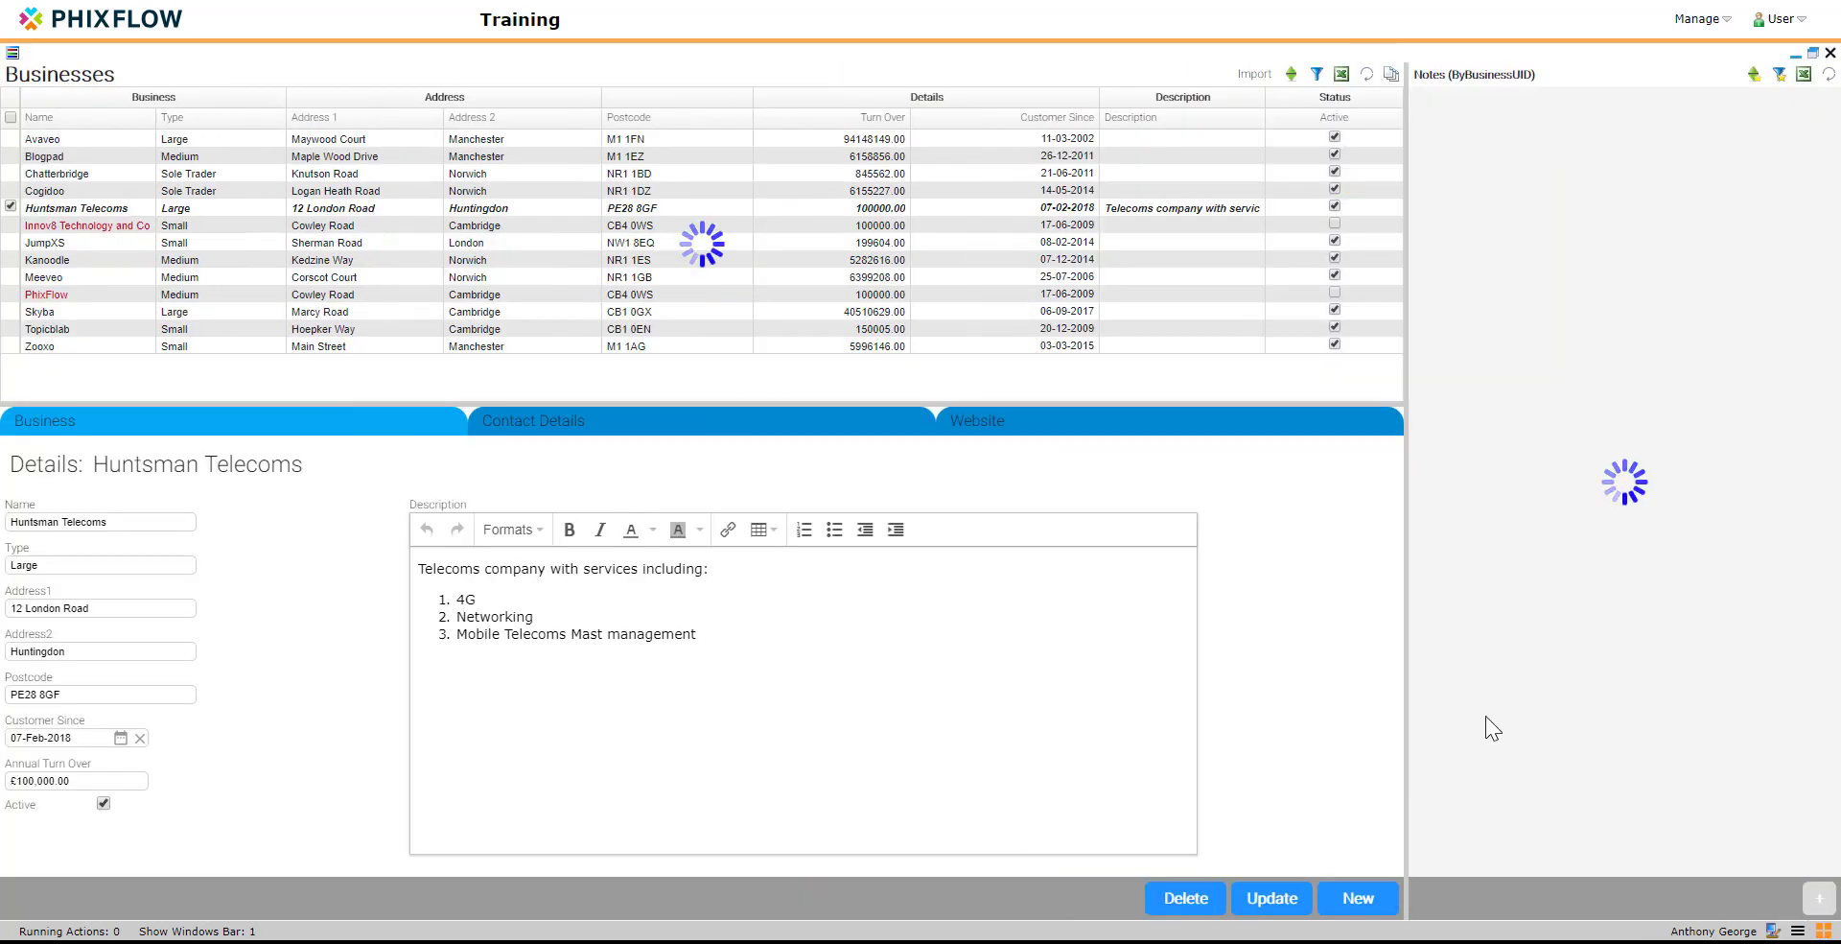
pyautogui.click(92, 224)
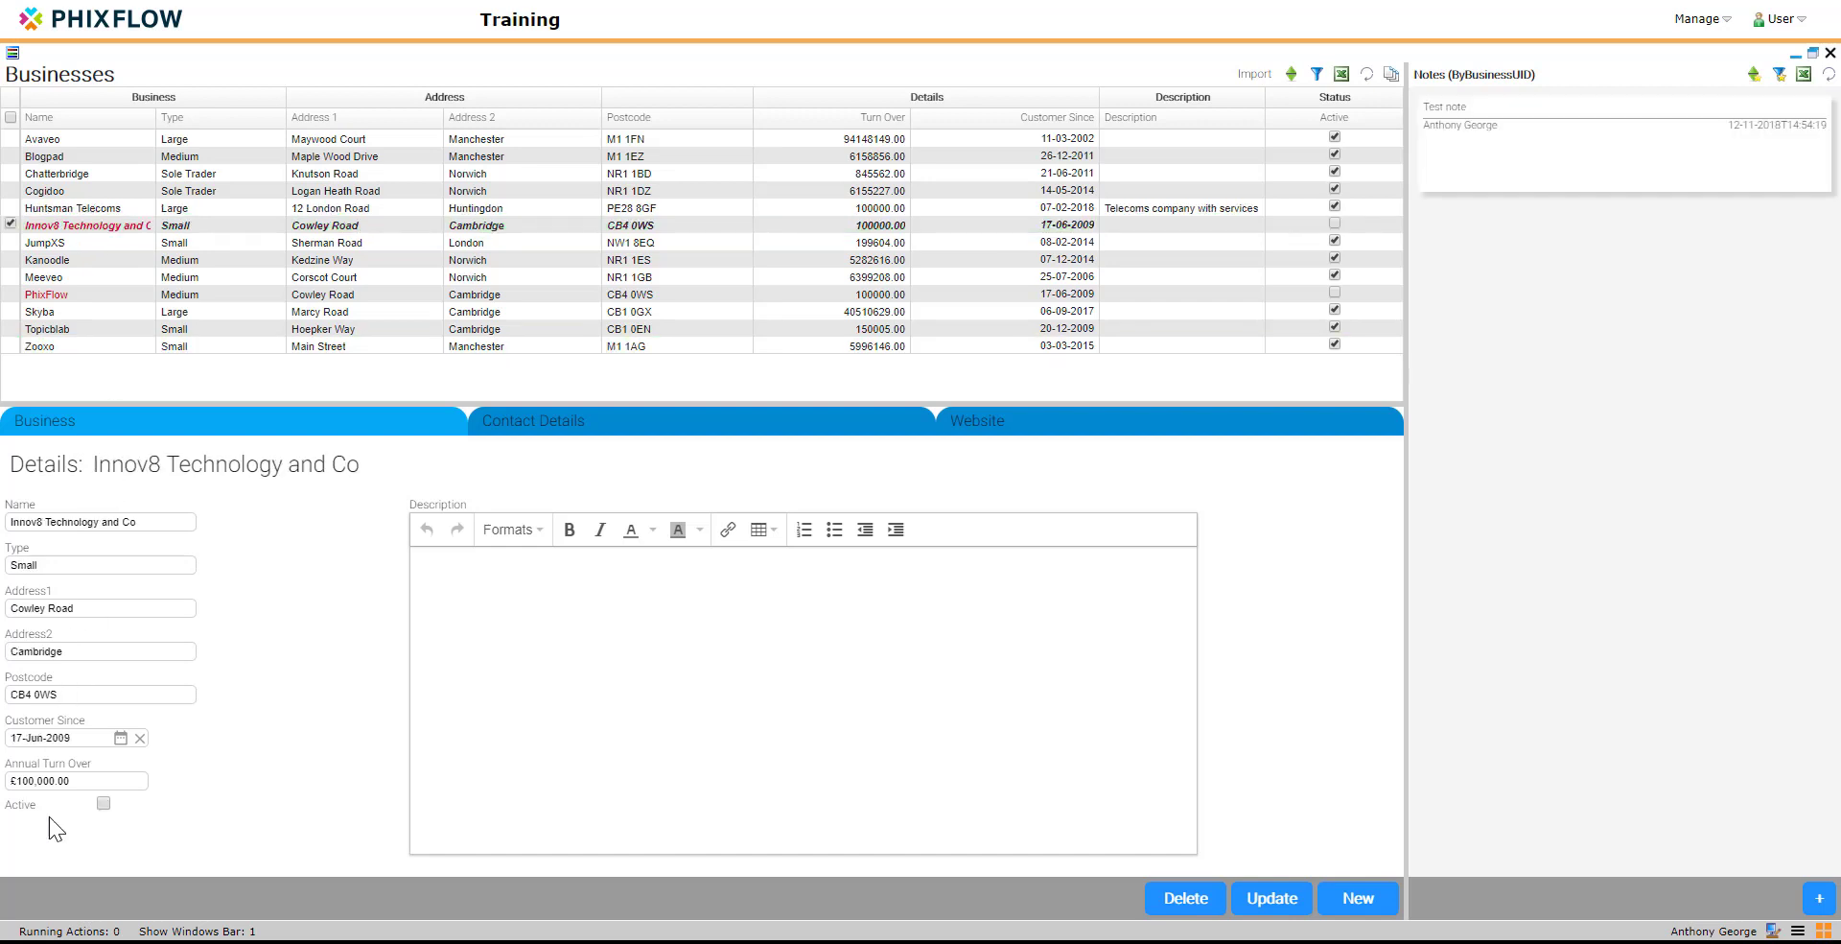
pyautogui.click(1263, 901)
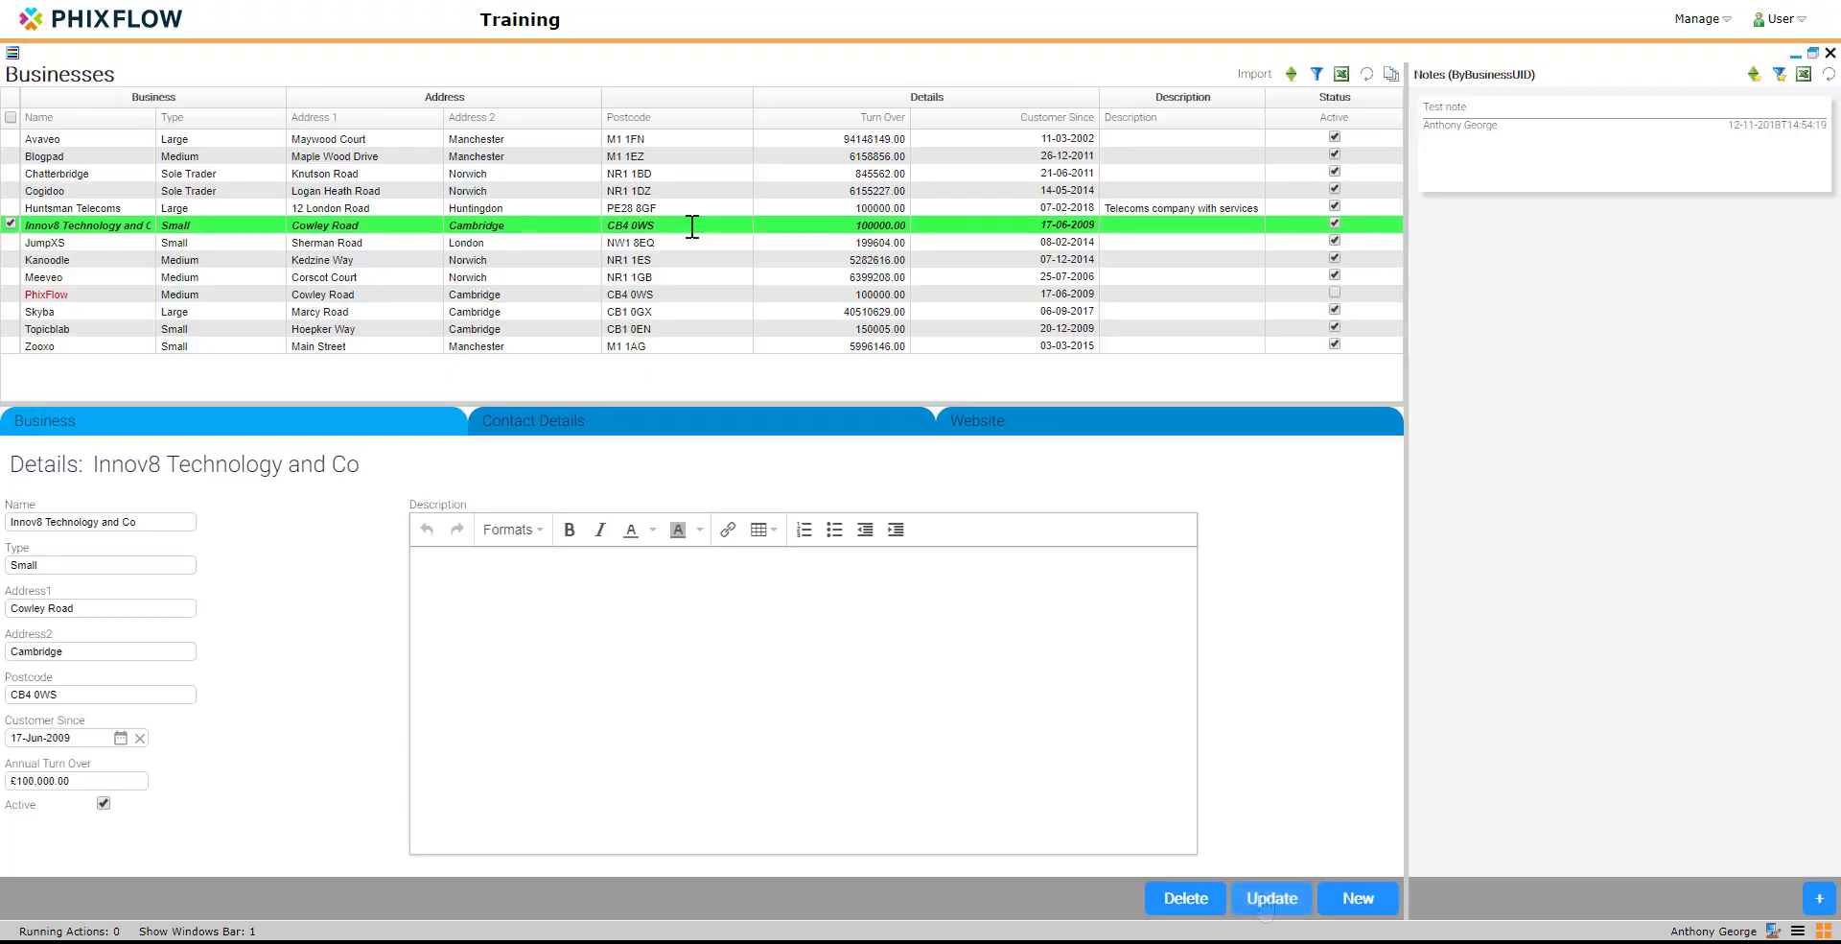
# Step: Create a dashboard named Businesses All History in the Contact Manager application
pyautogui.click(1817, 928)
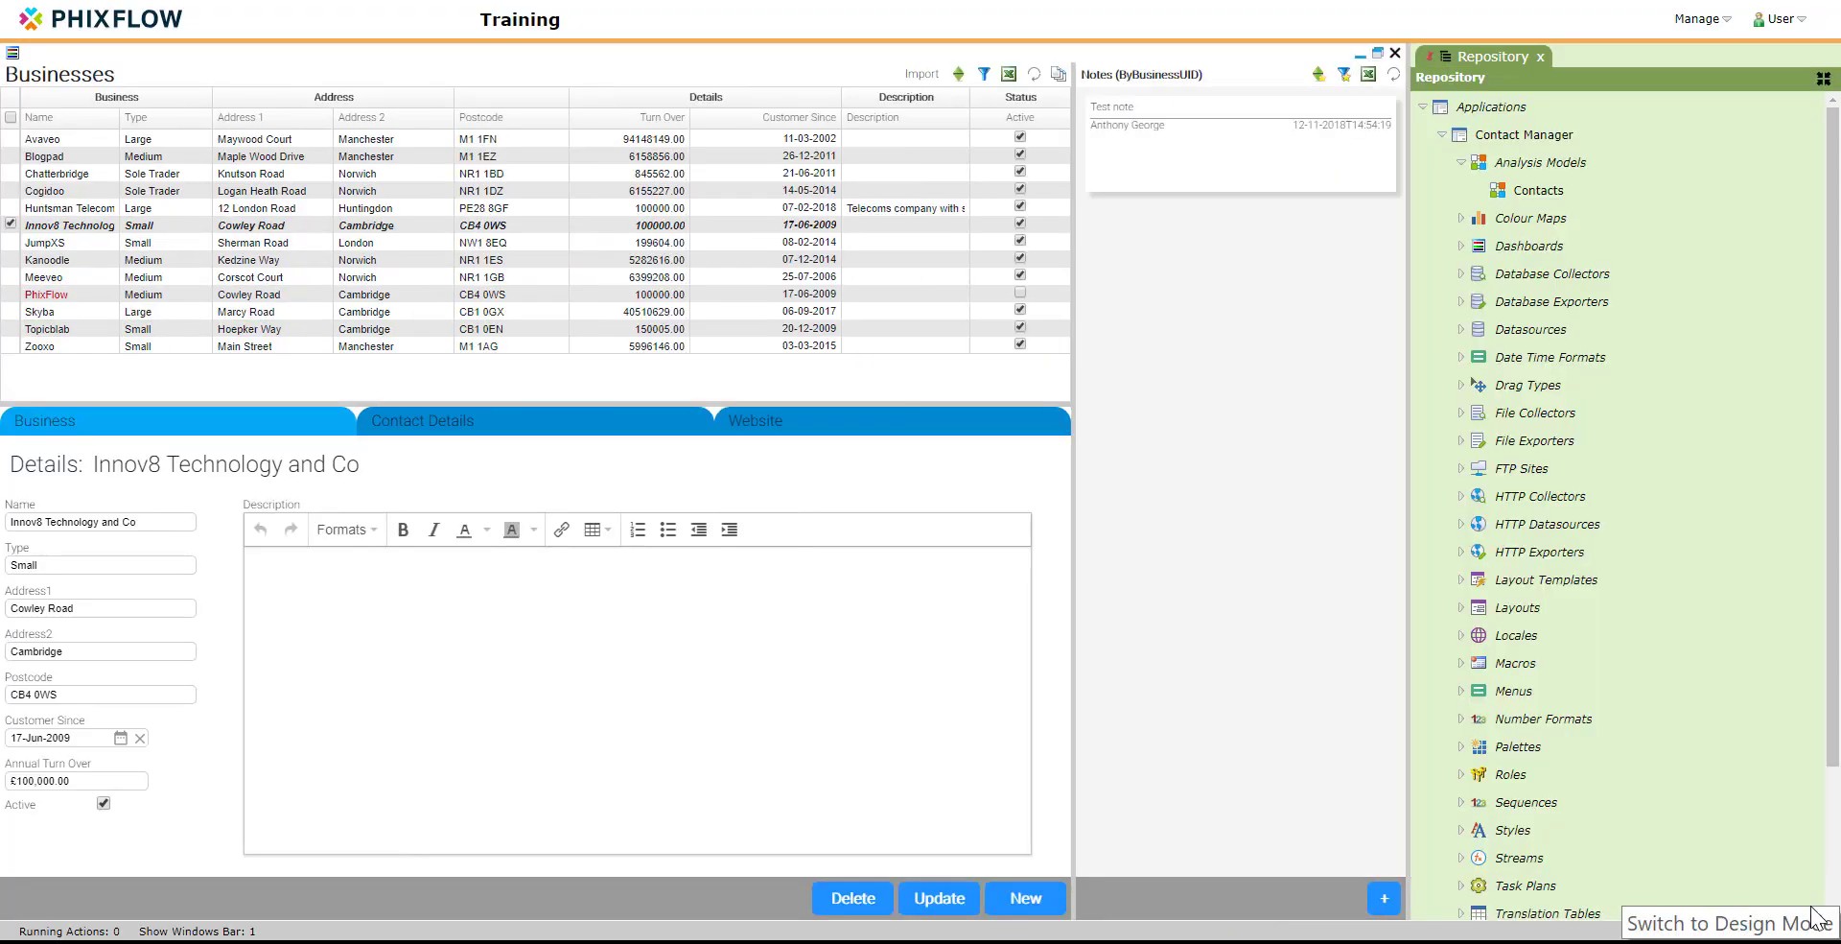
pyautogui.rightClick(1539, 246)
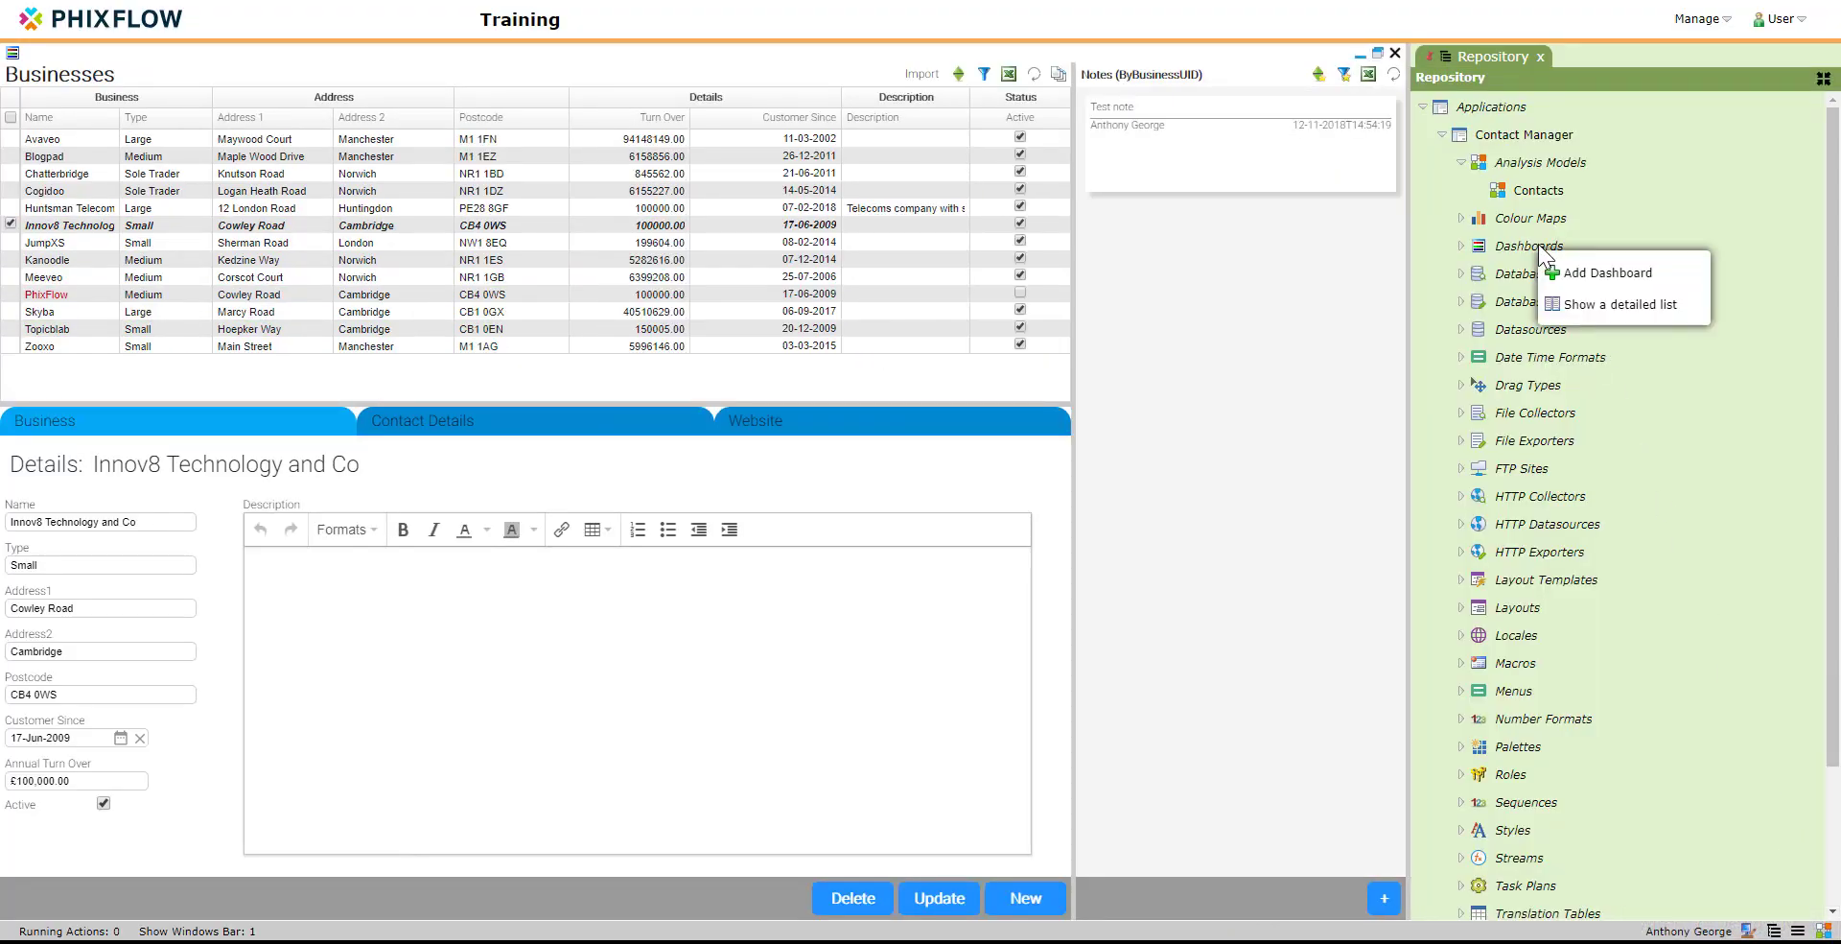
pyautogui.click(1577, 276)
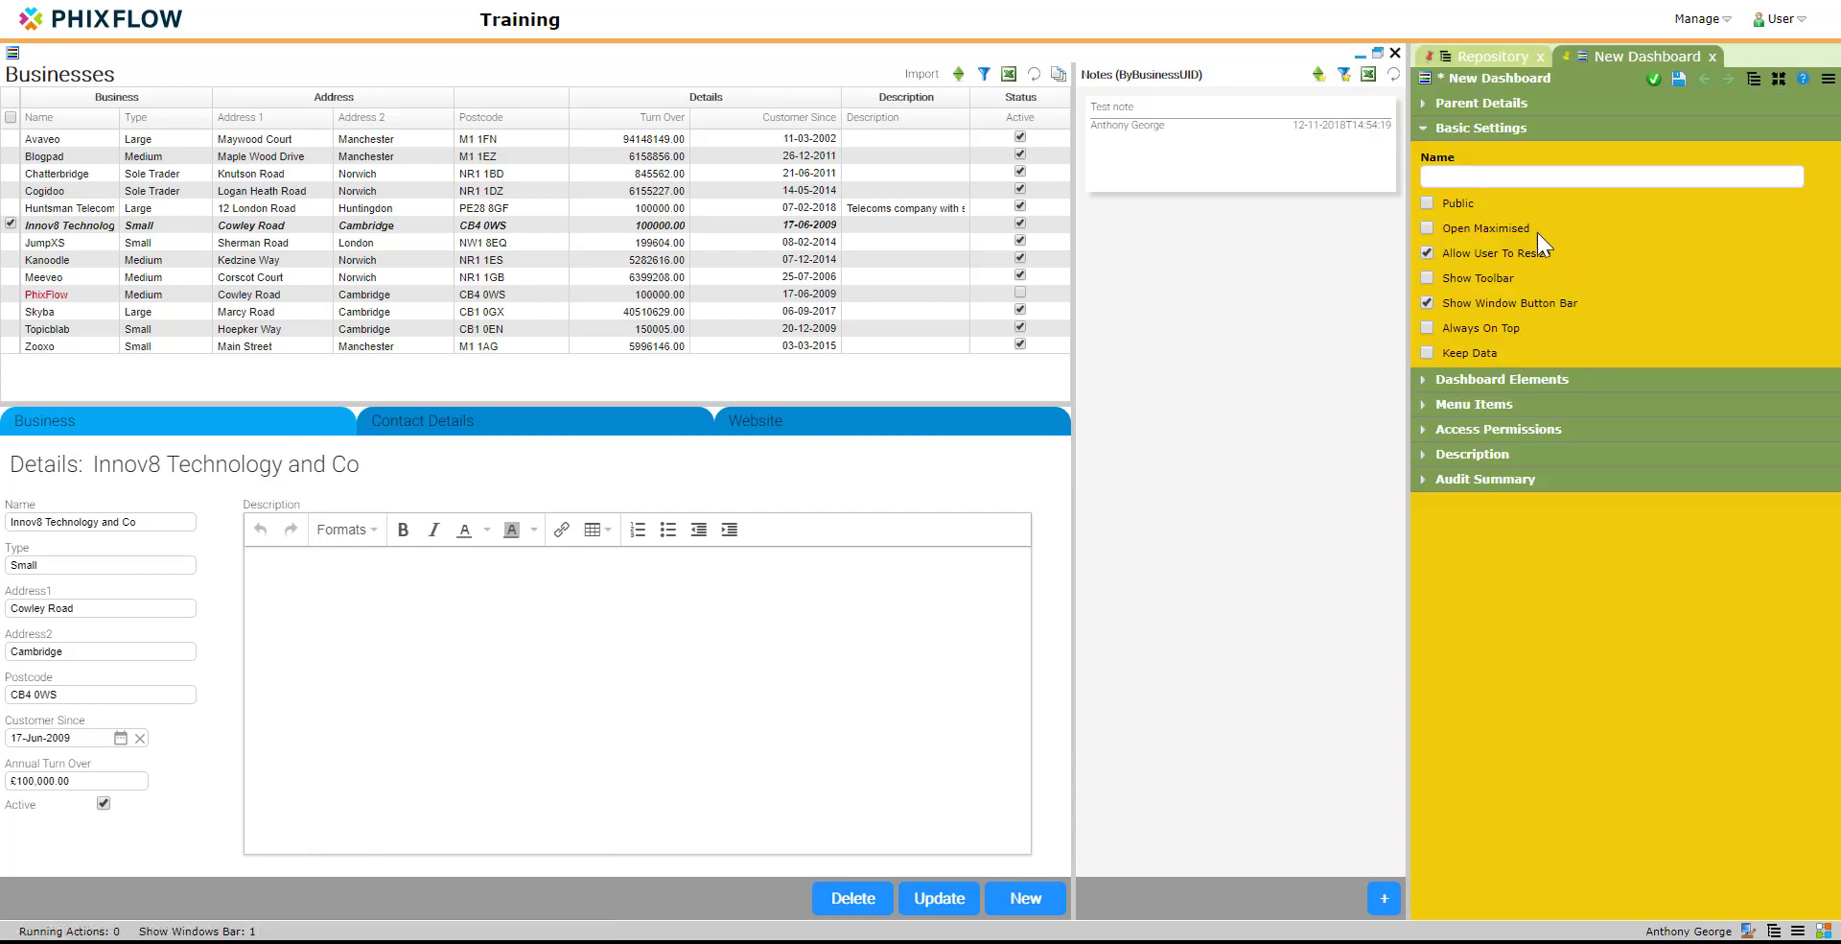
pyautogui.click(1492, 176)
pyautogui.write('Busi')
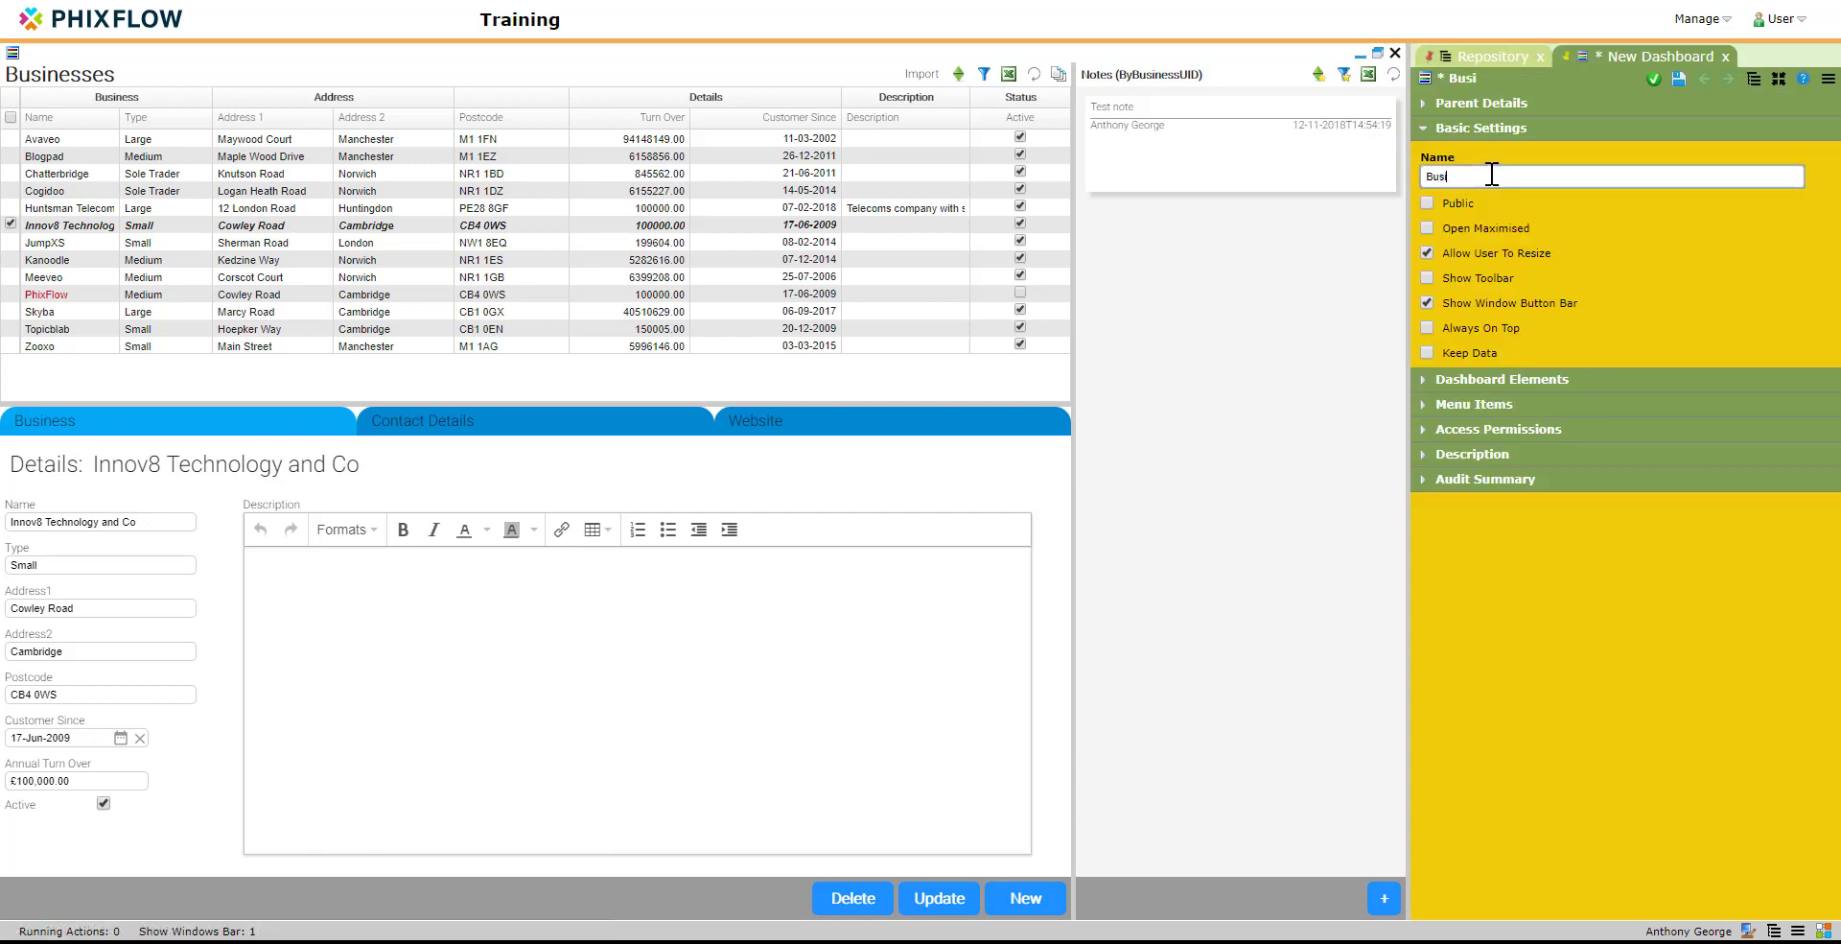
pyautogui.write('nesses All History')
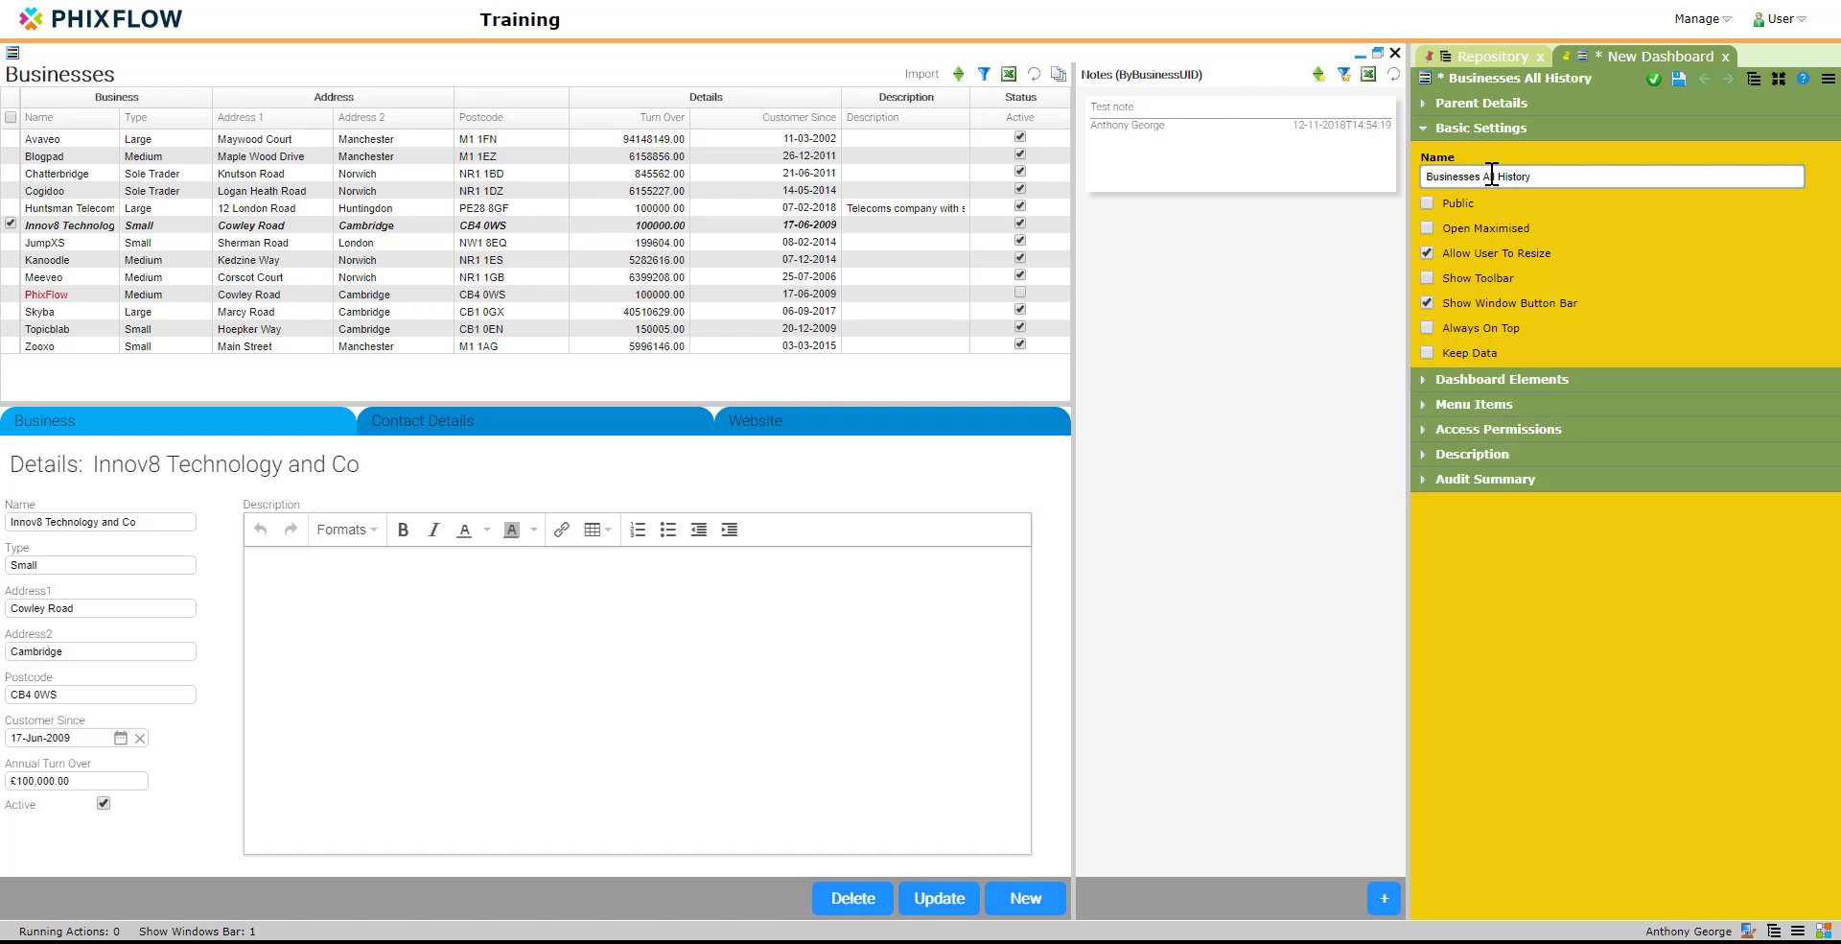
pyautogui.click(1653, 79)
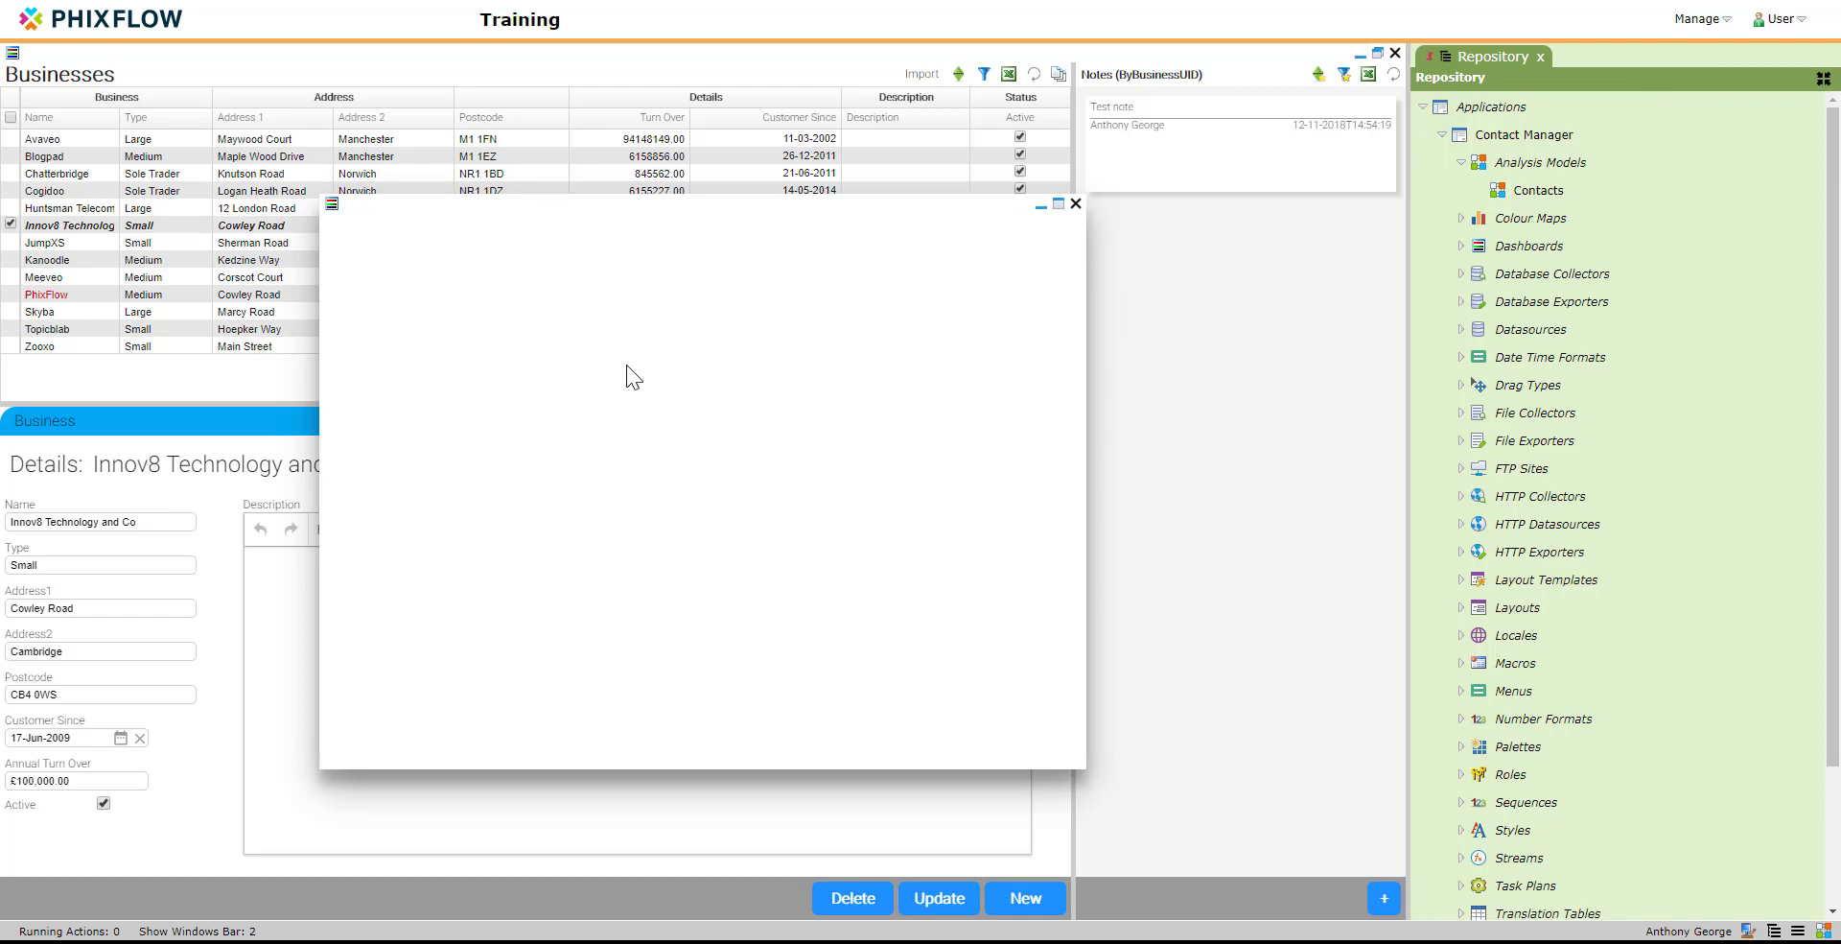
# Step: Add a grid view of the Contacts model's Businesses stream to the empty dashboard
pyautogui.rightClick(1502, 189)
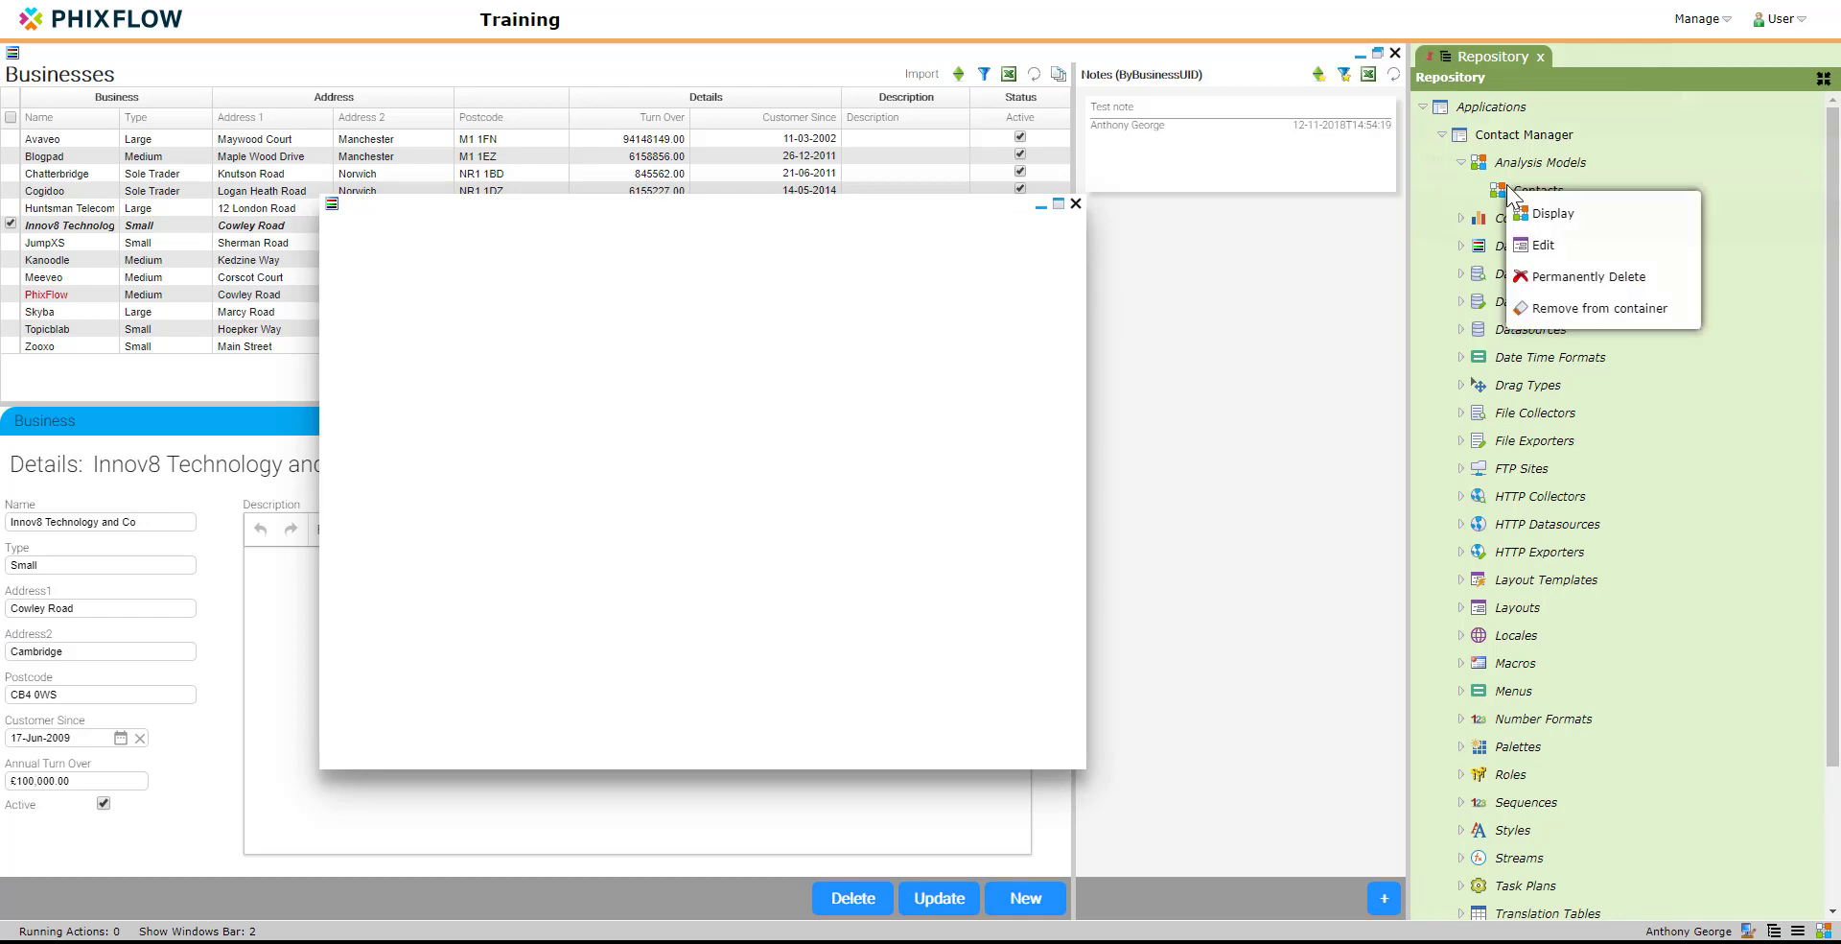
pyautogui.click(1544, 203)
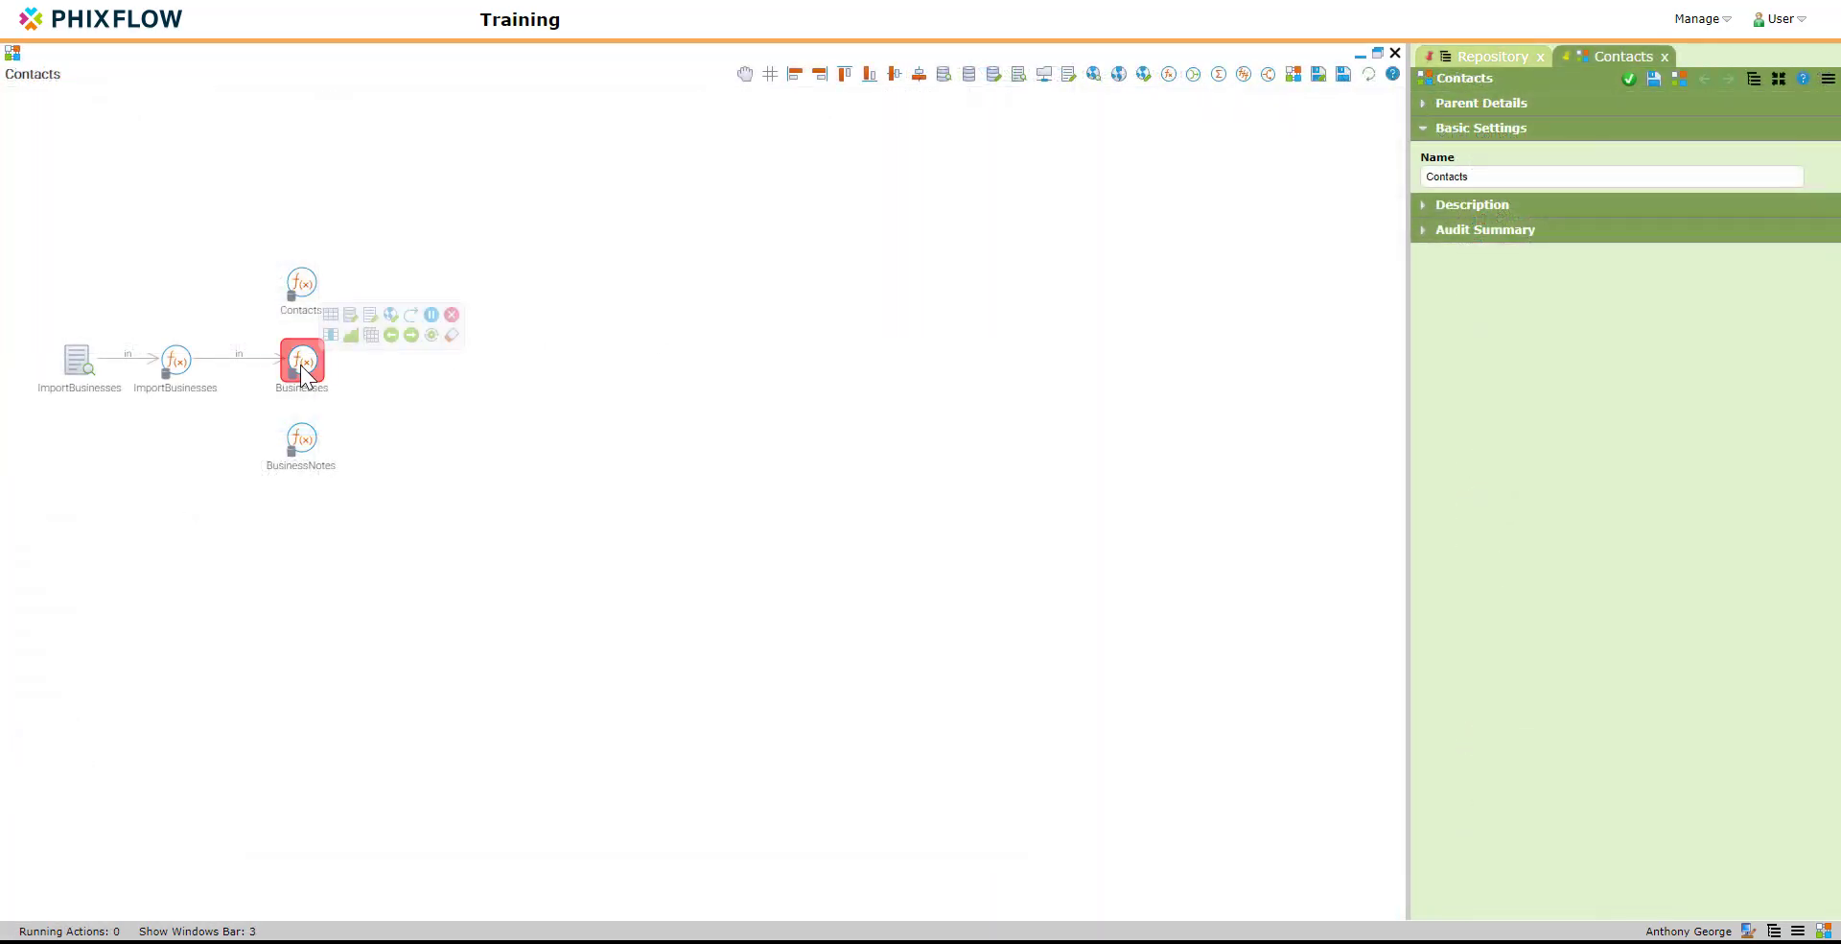
pyautogui.doubleClick(301, 365)
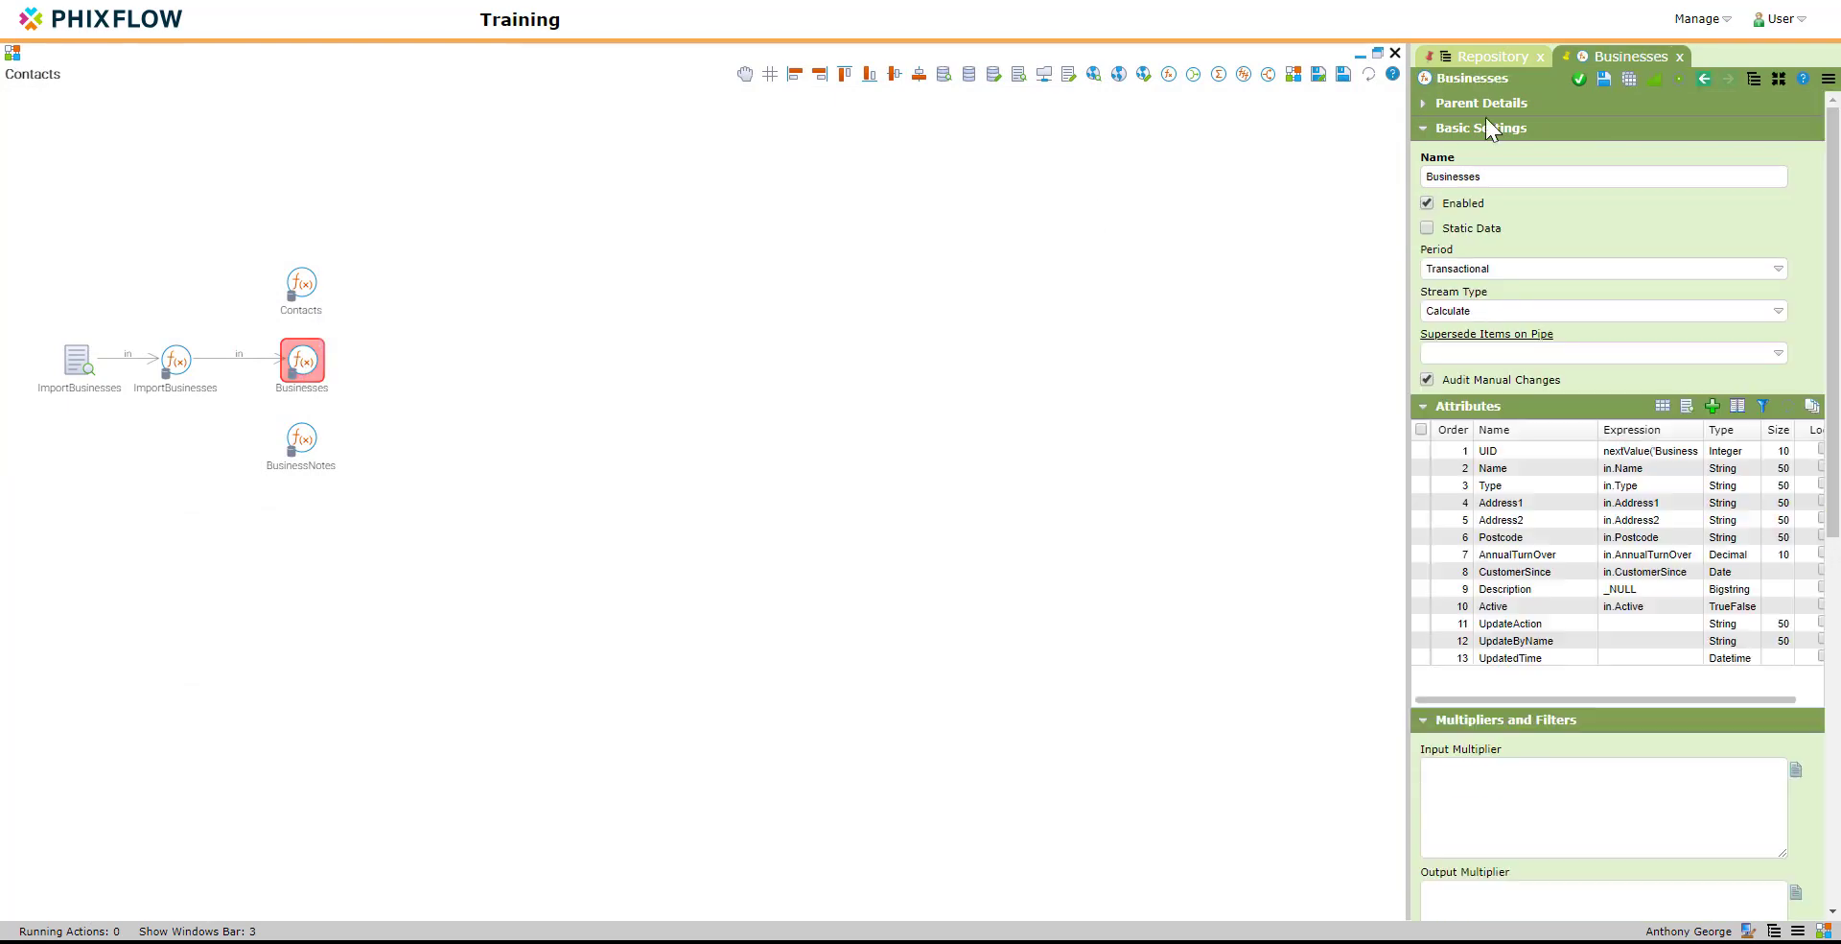
pyautogui.click(1361, 55)
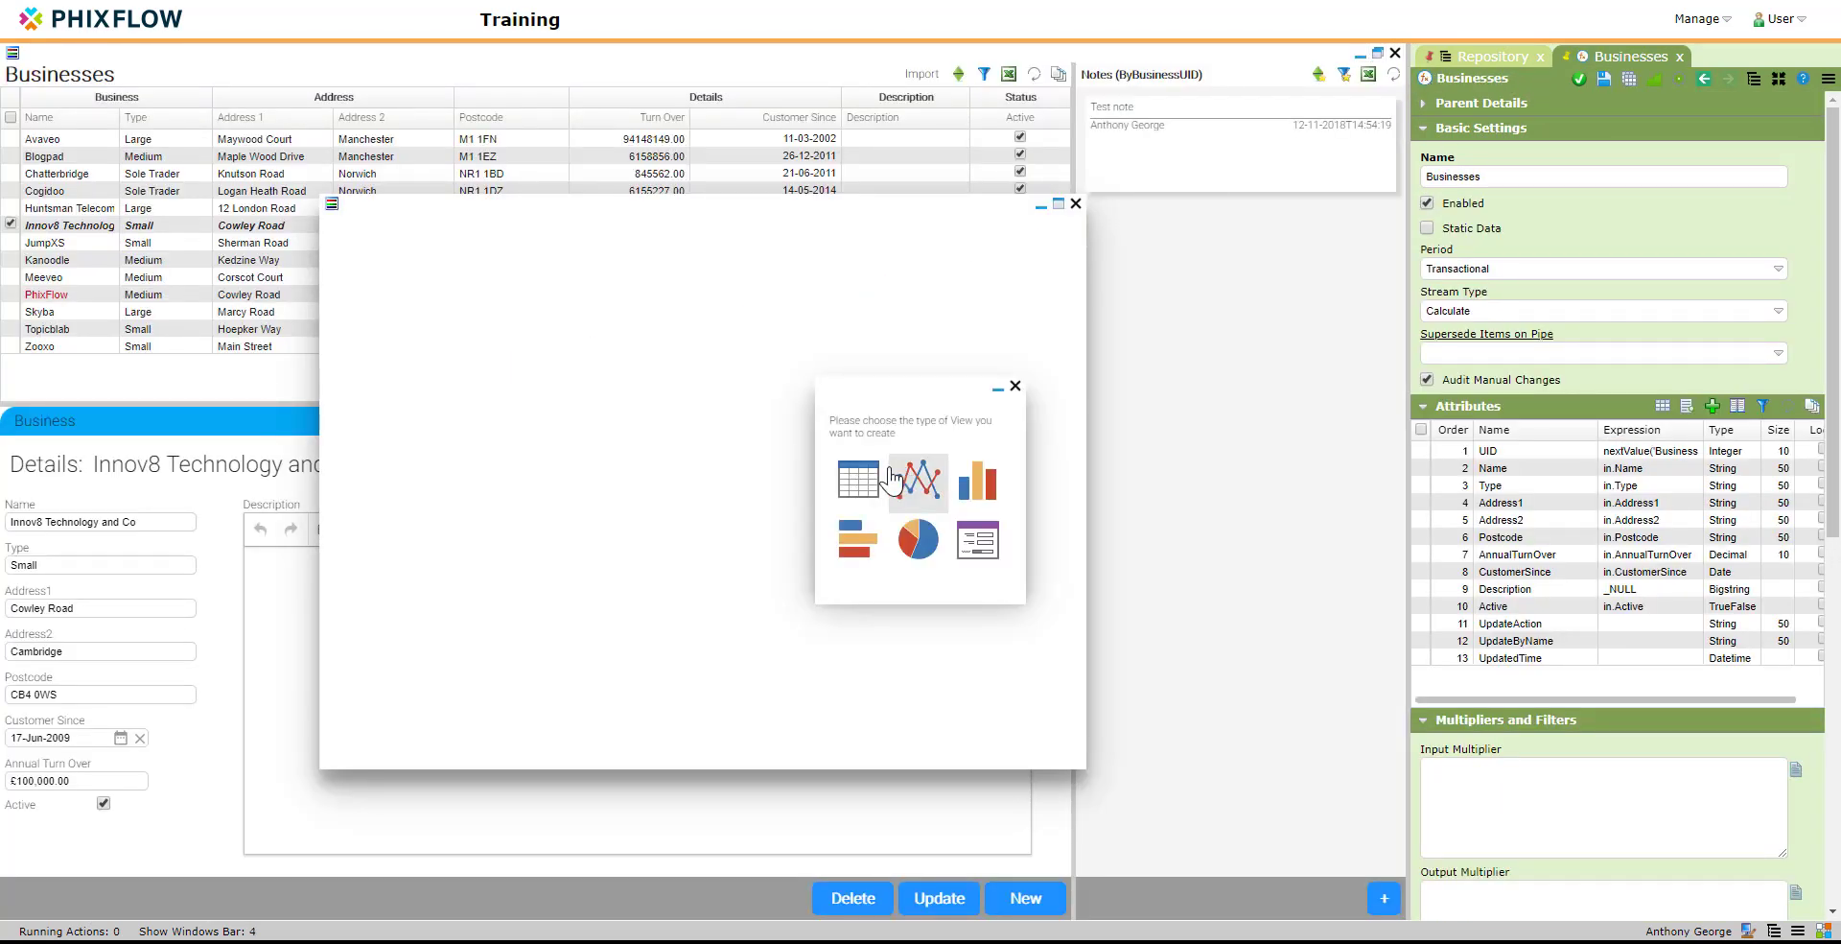
pyautogui.click(861, 479)
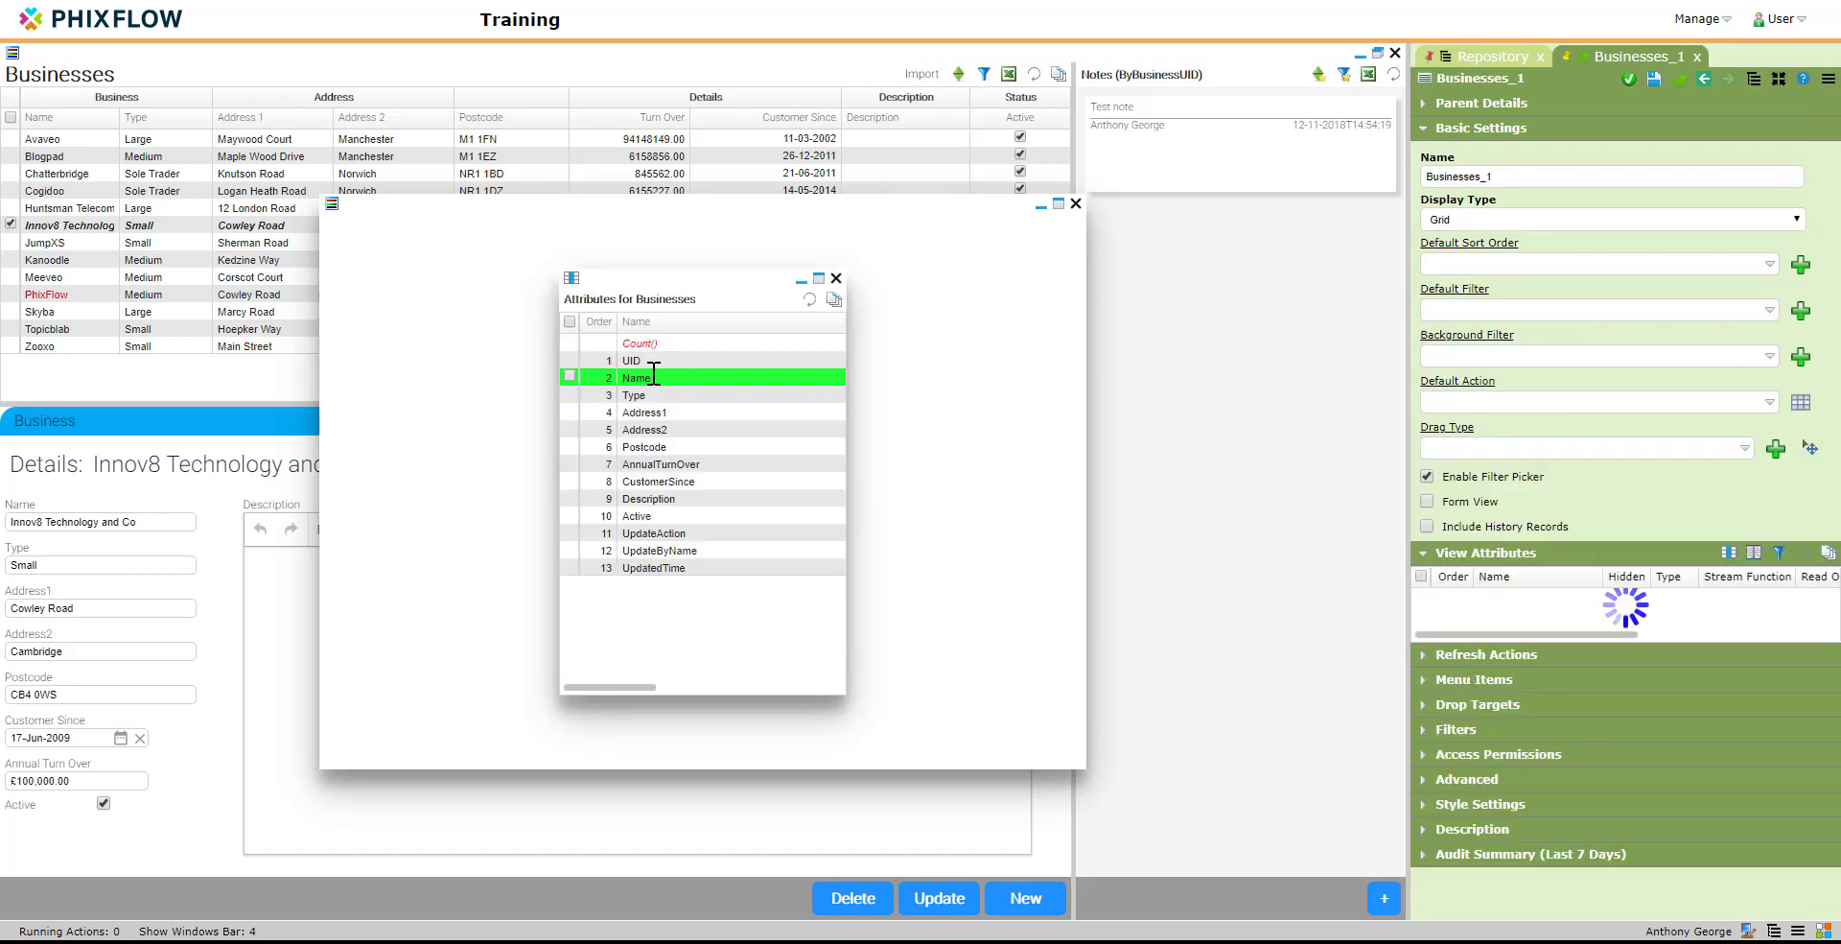
# Step: Add all the Businesses stream attributes, from UID to UpdatedTime, as columns of the new grid view
pyautogui.click(569, 322)
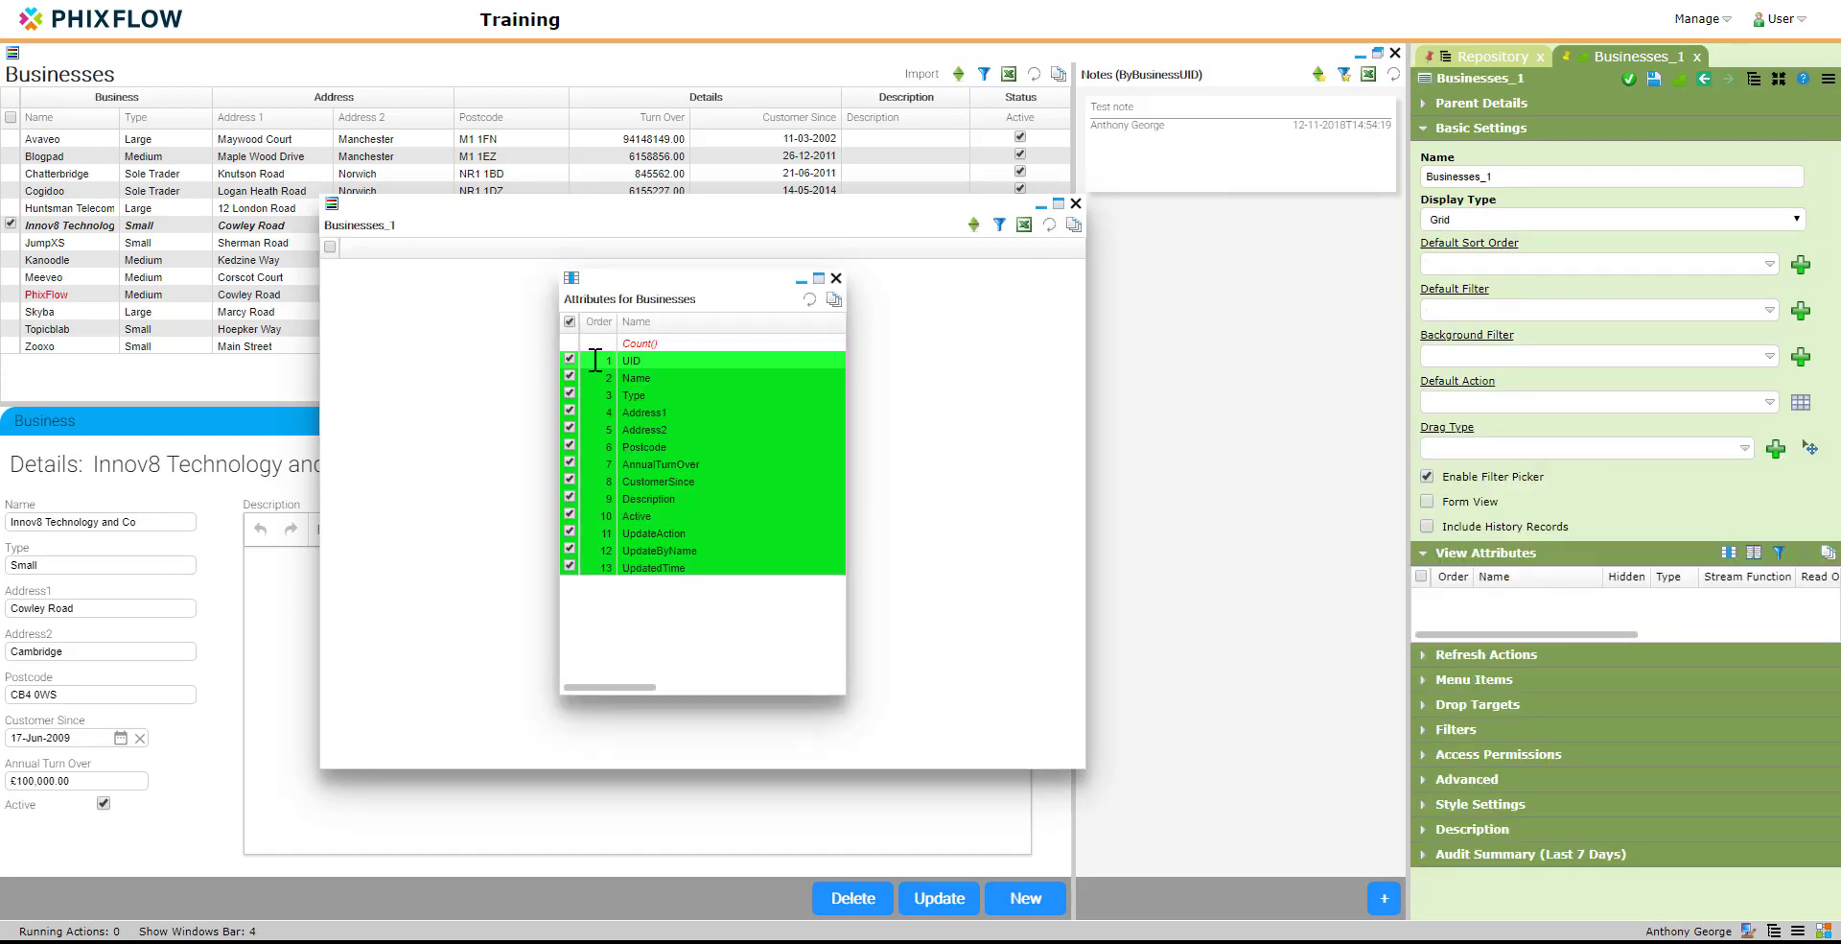
pyautogui.moveTo(658, 360); pyautogui.dragTo(404, 259)
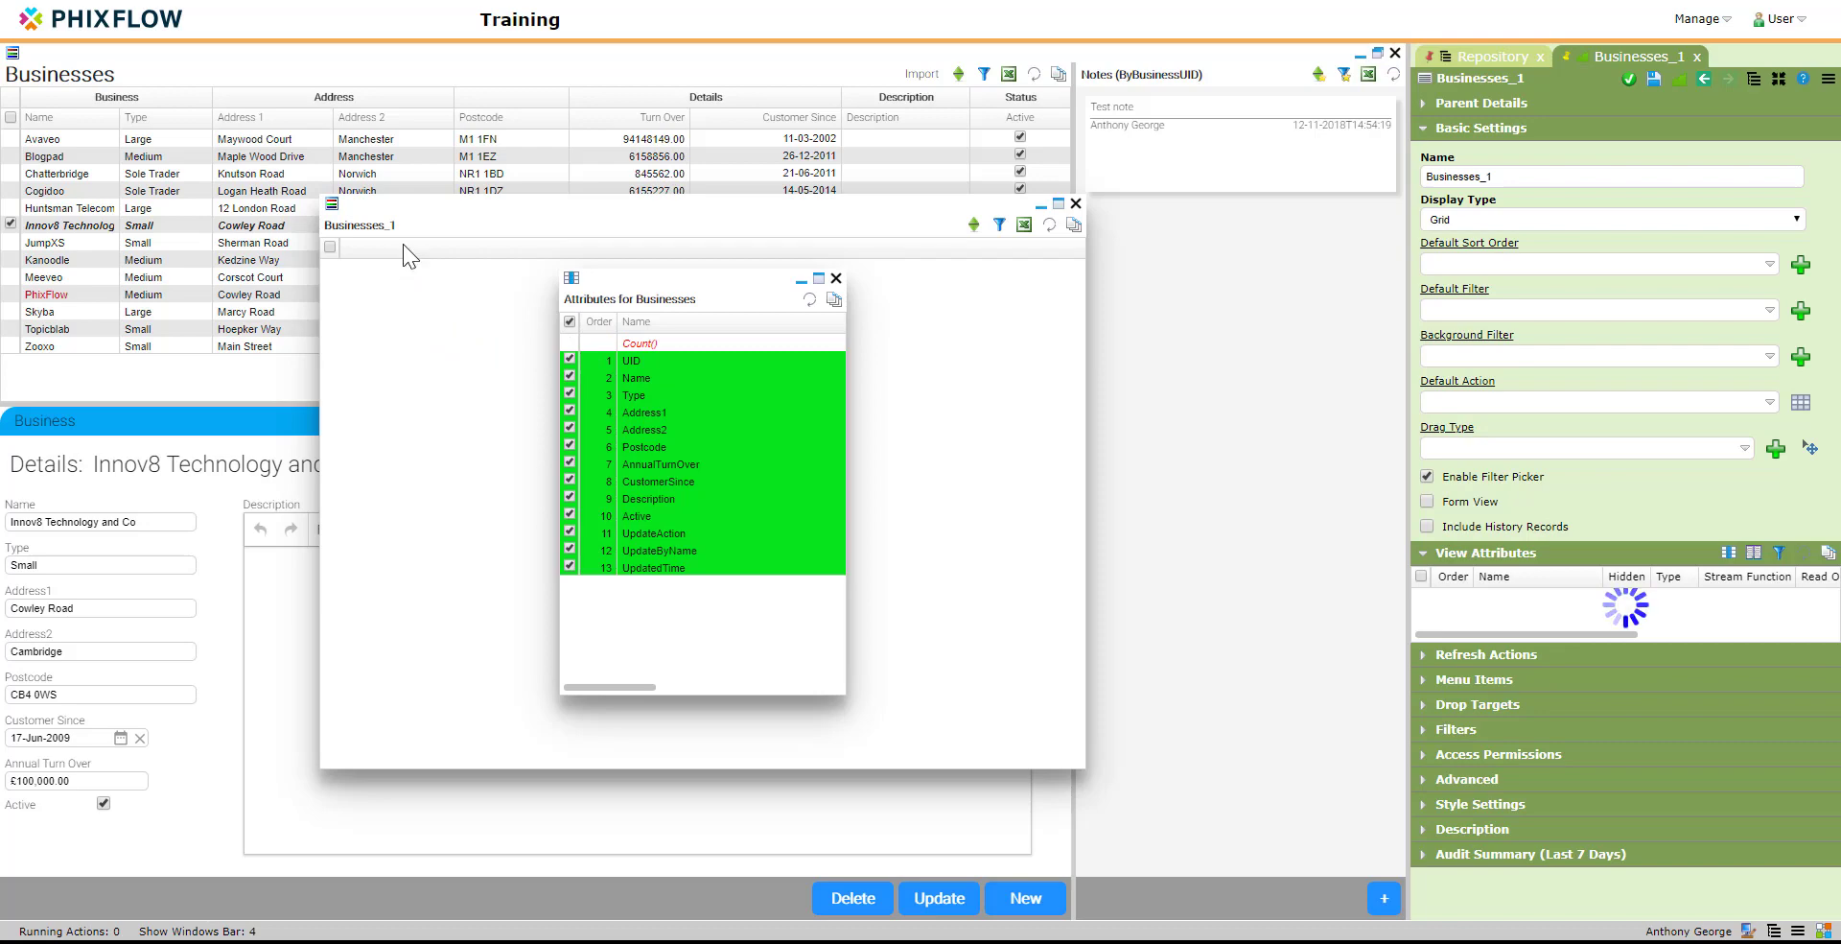
pyautogui.click(835, 279)
# Step: Rename the grid view as BusinessHistory, enable Include History Records, and apply the changes
pyautogui.click(1512, 179)
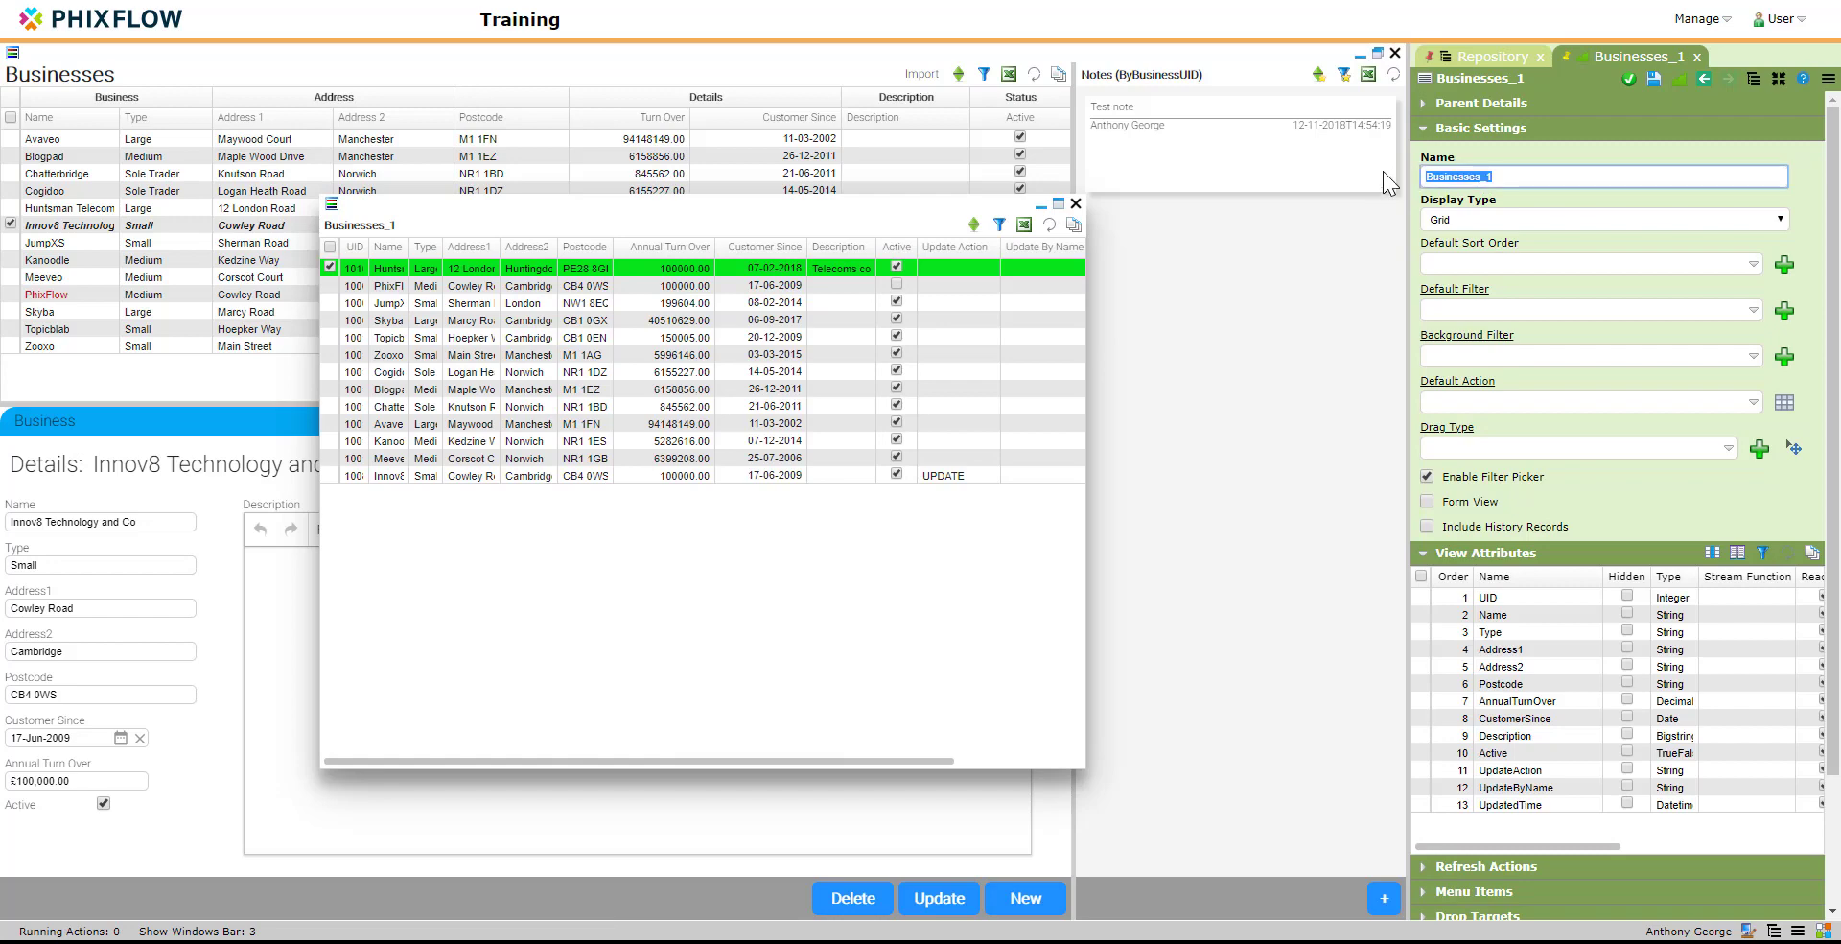
pyautogui.write('Busines')
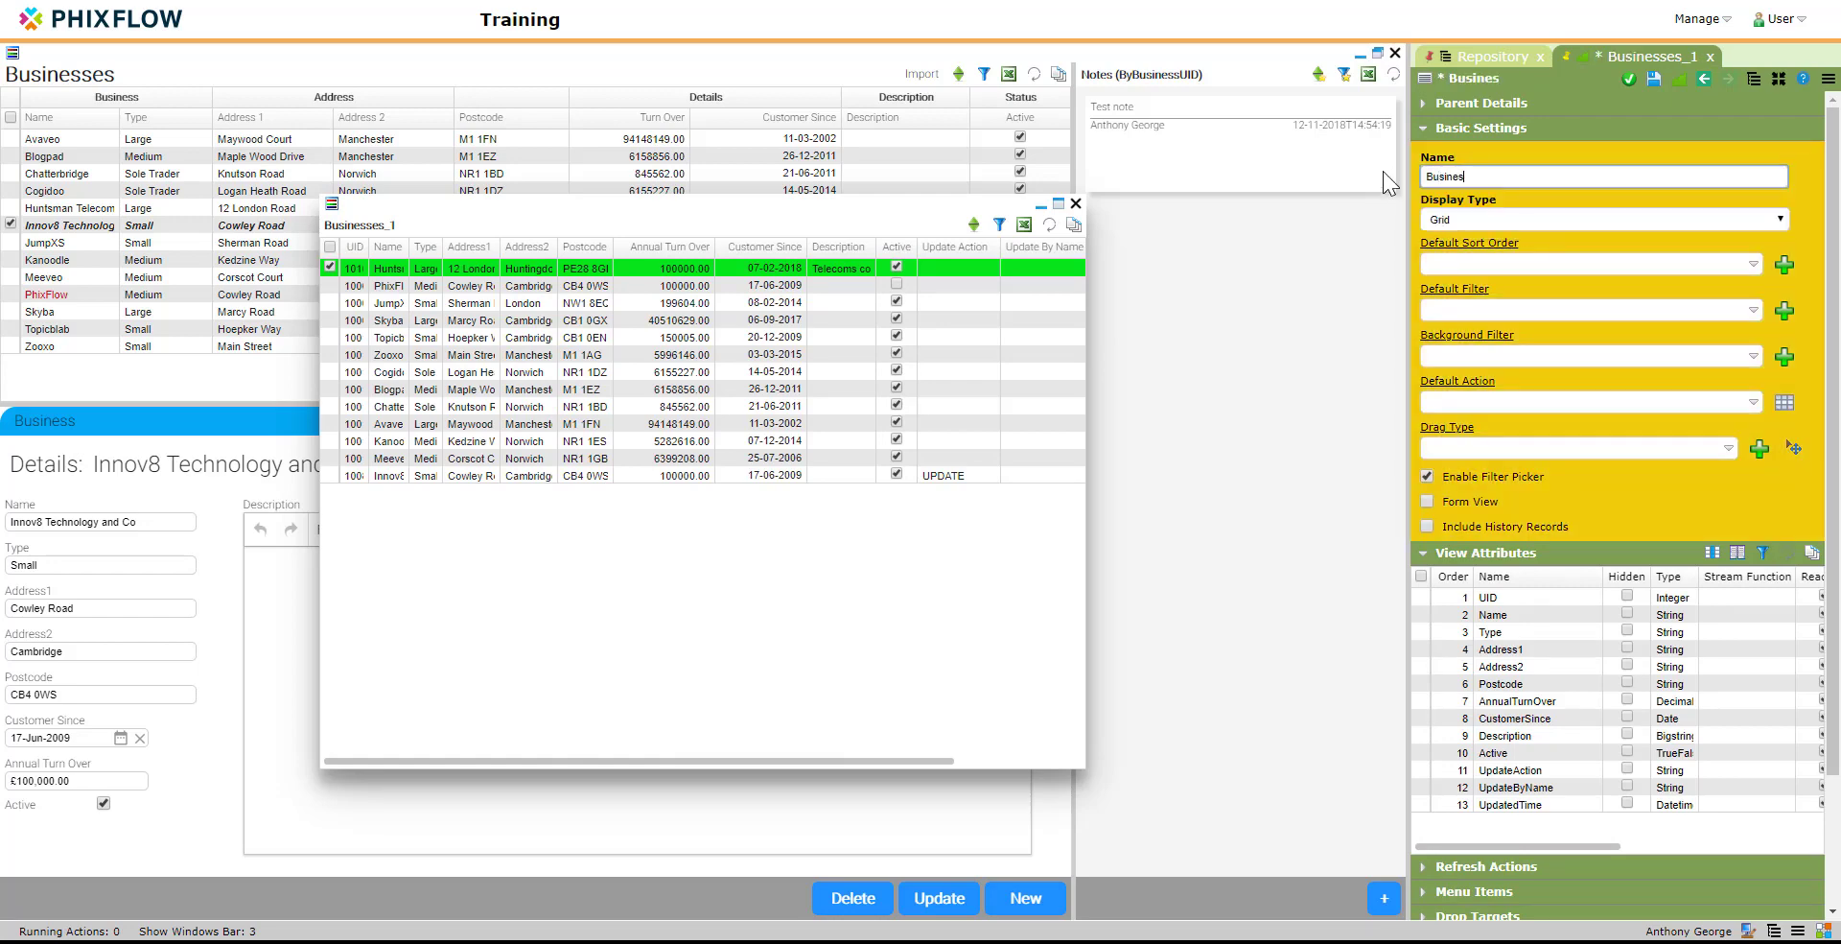
pyautogui.write('sHistory')
pyautogui.click(1428, 525)
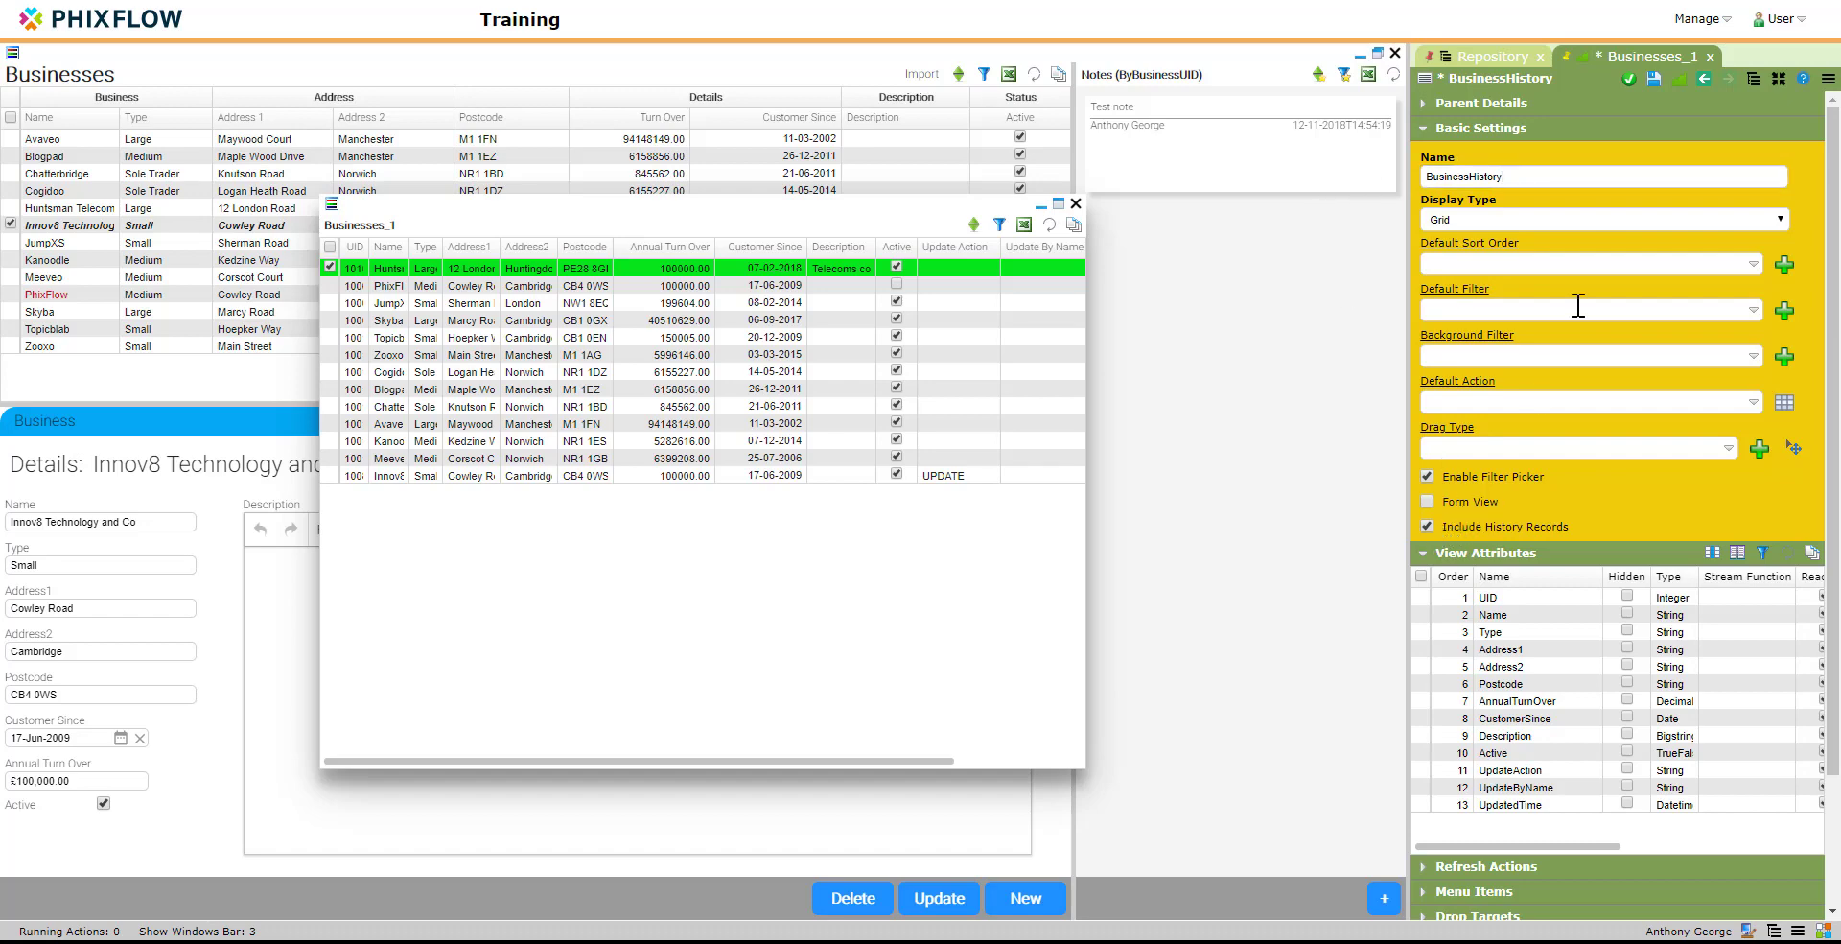
pyautogui.click(1655, 87)
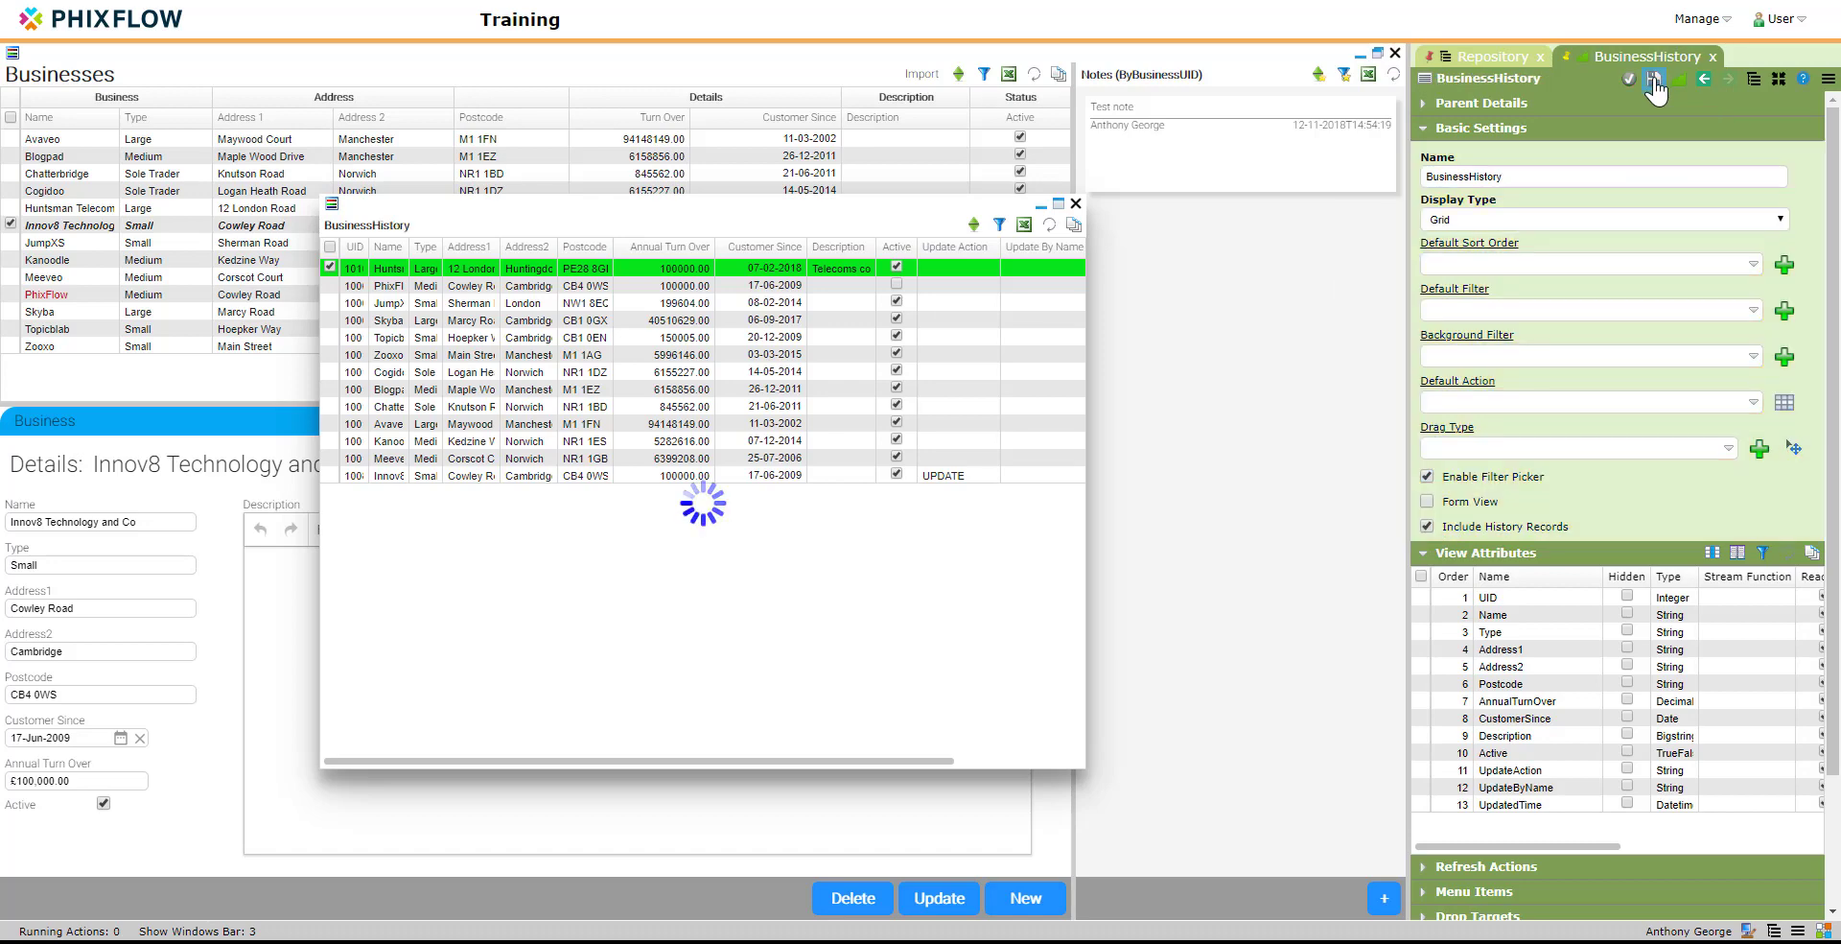
# Step: Close the history dashboard and its view settings, and open the Businesses stream's settings from the Contacts analysis model
pyautogui.click(1075, 203)
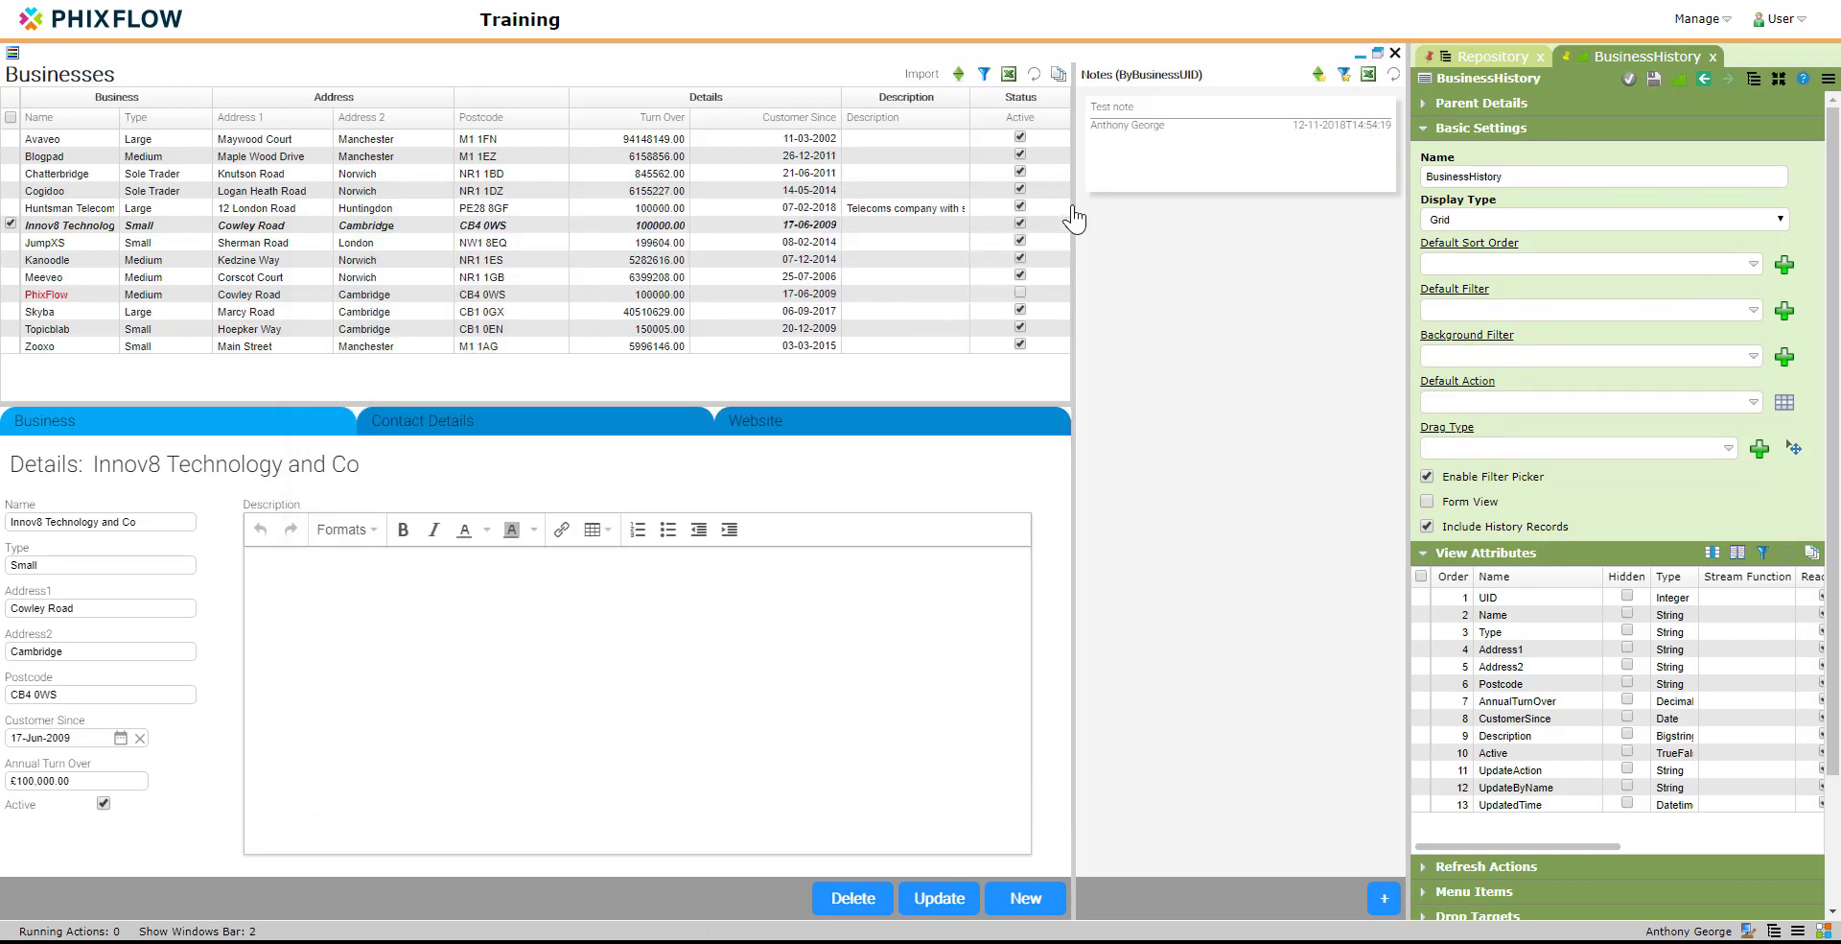
pyautogui.click(1711, 59)
pyautogui.rightClick(1510, 201)
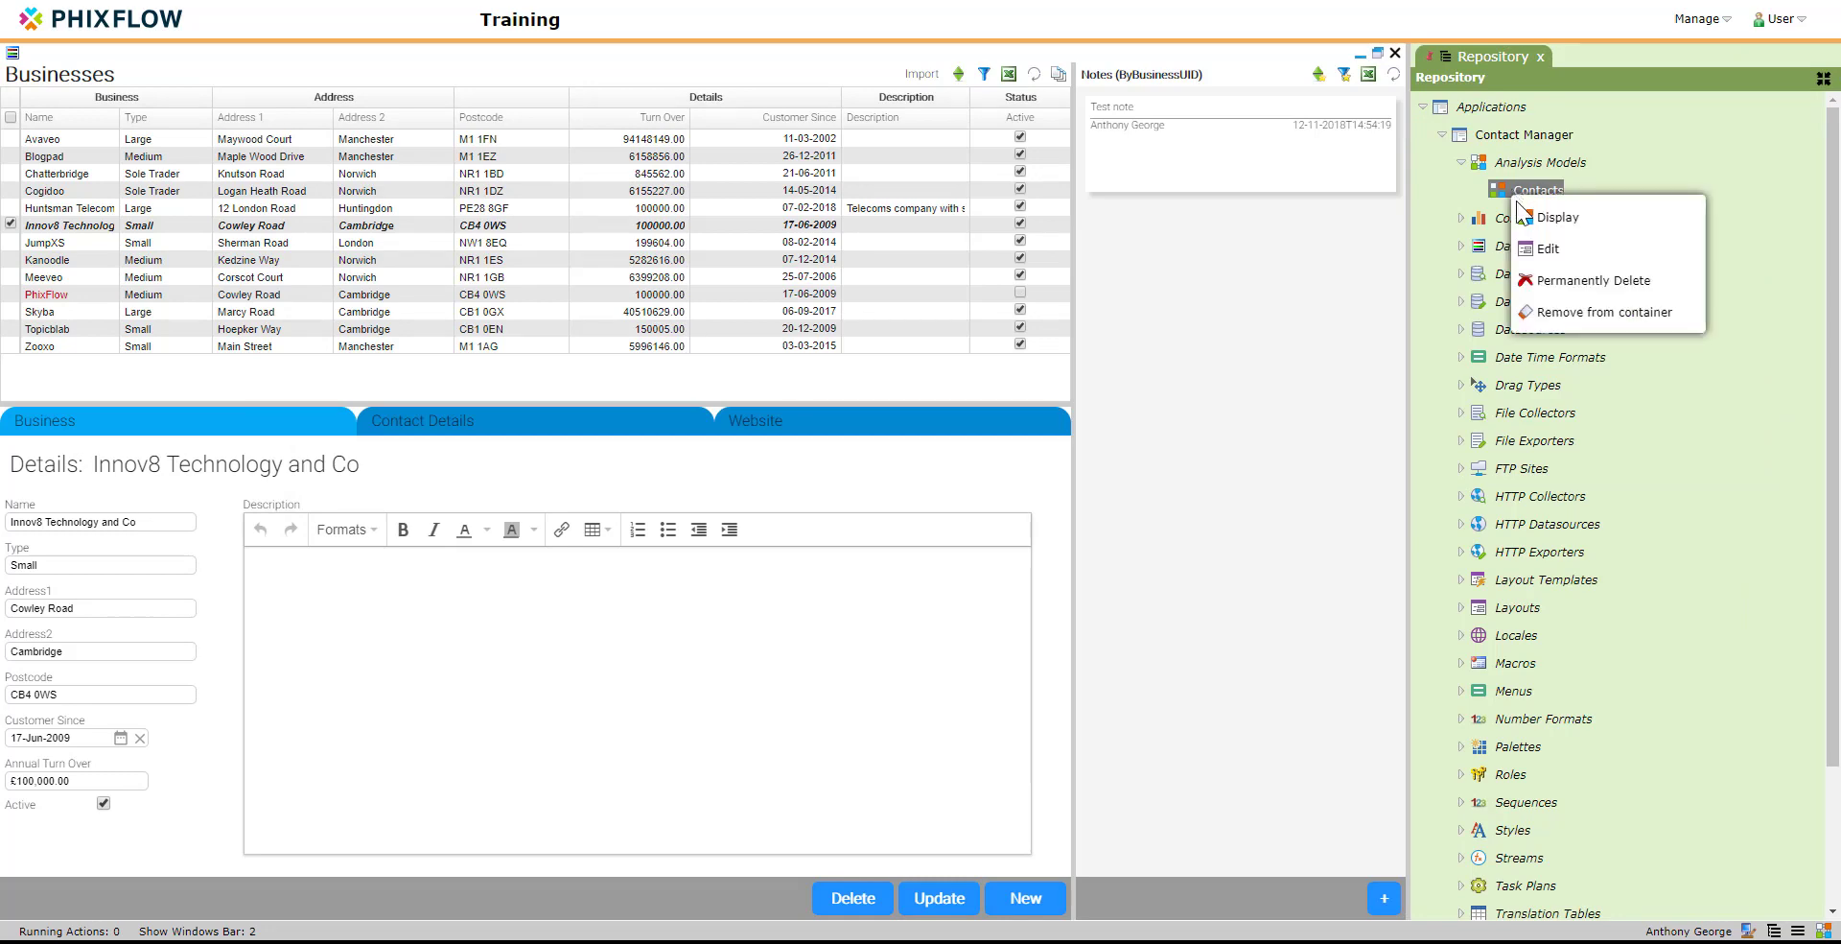
pyautogui.click(1528, 223)
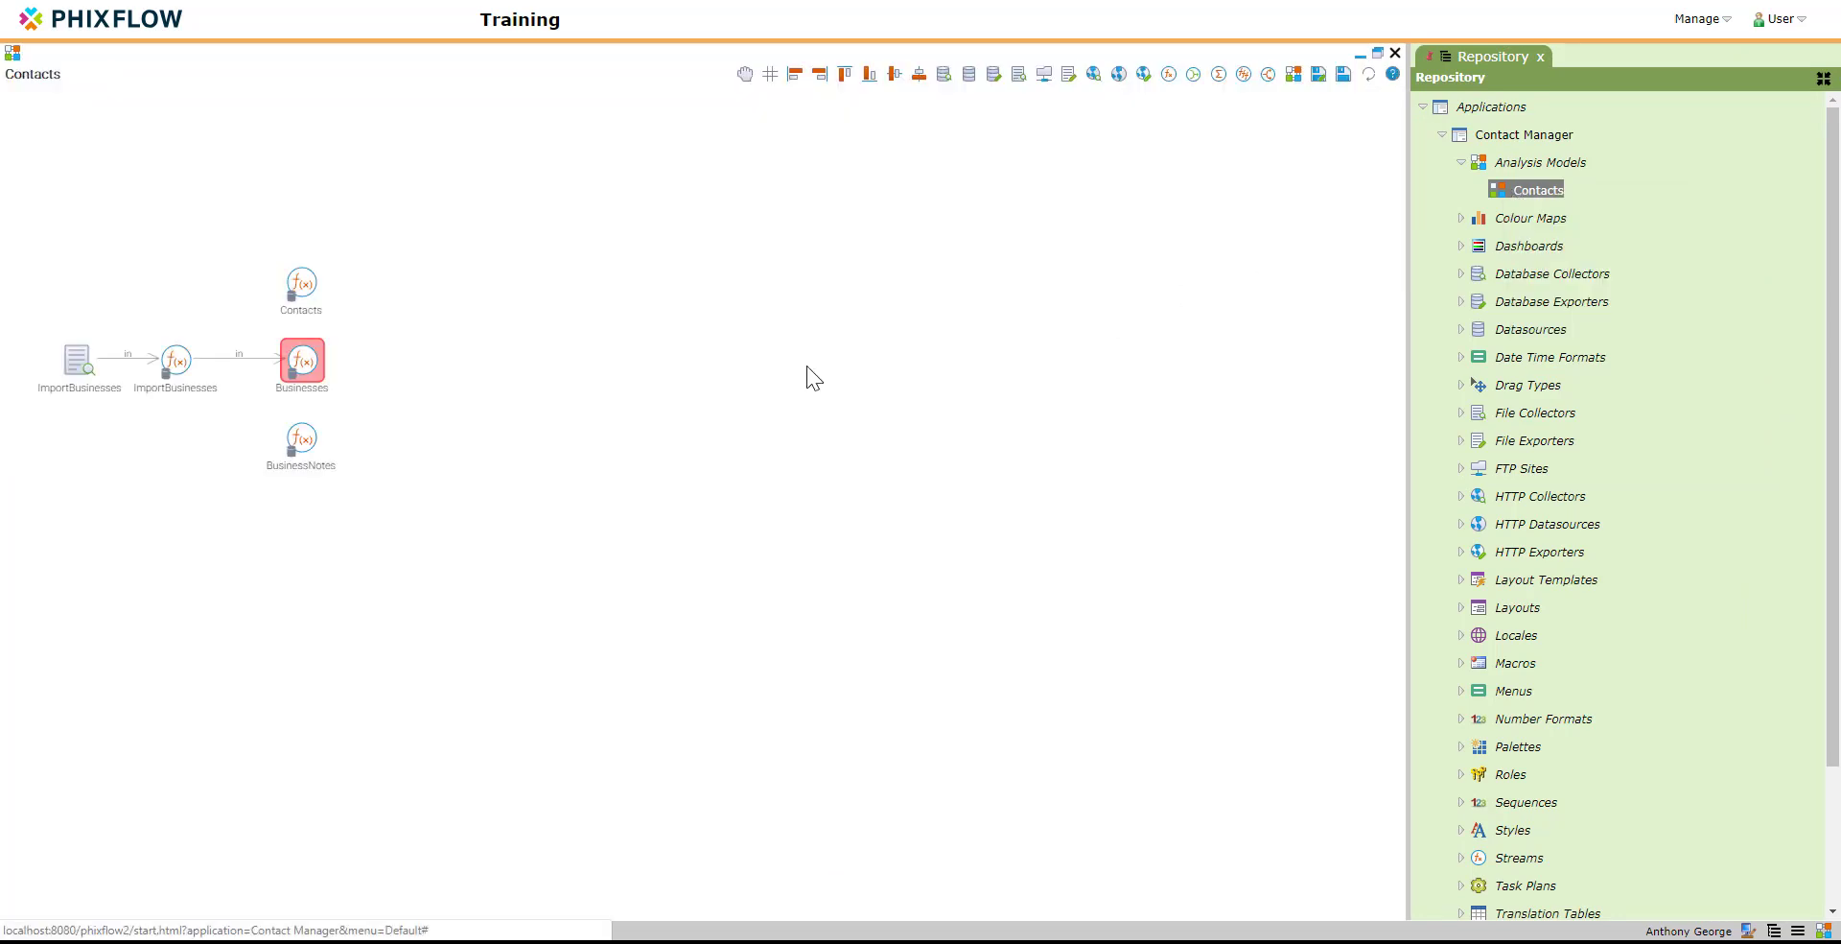
pyautogui.doubleClick(304, 360)
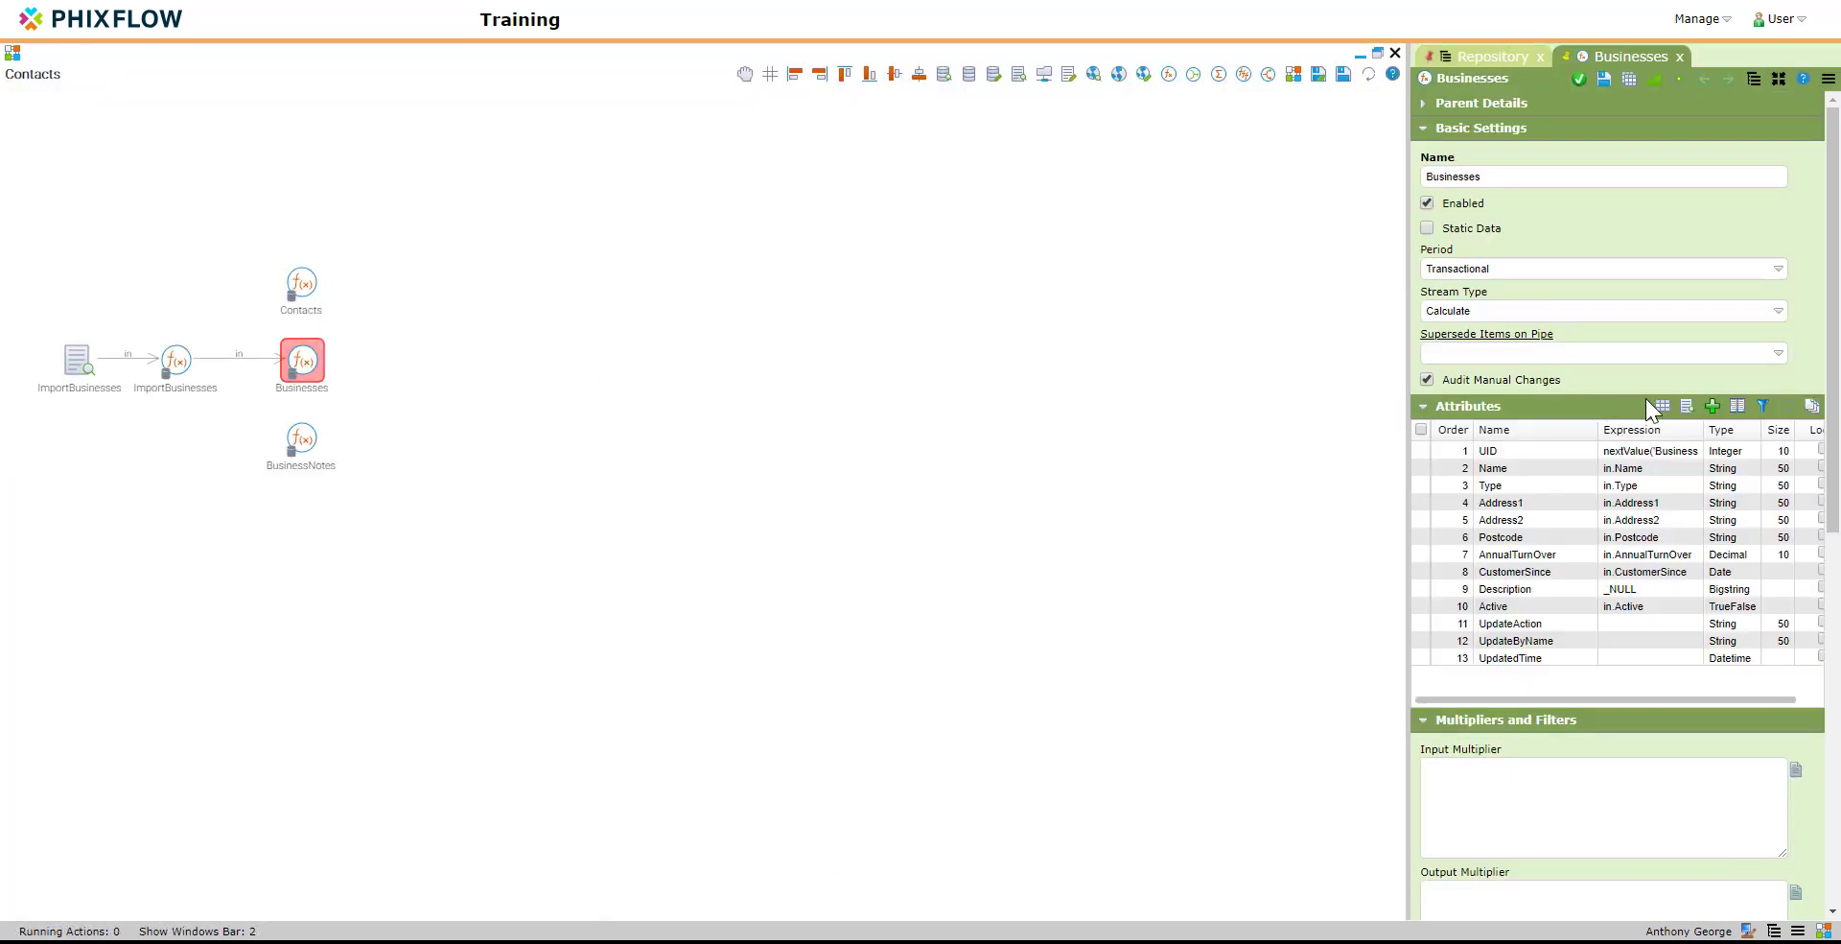
# Step: Add a stream action named Open Business History with the display name Audit to the Businesses stream
pyautogui.scroll(-10, 1630, 499)
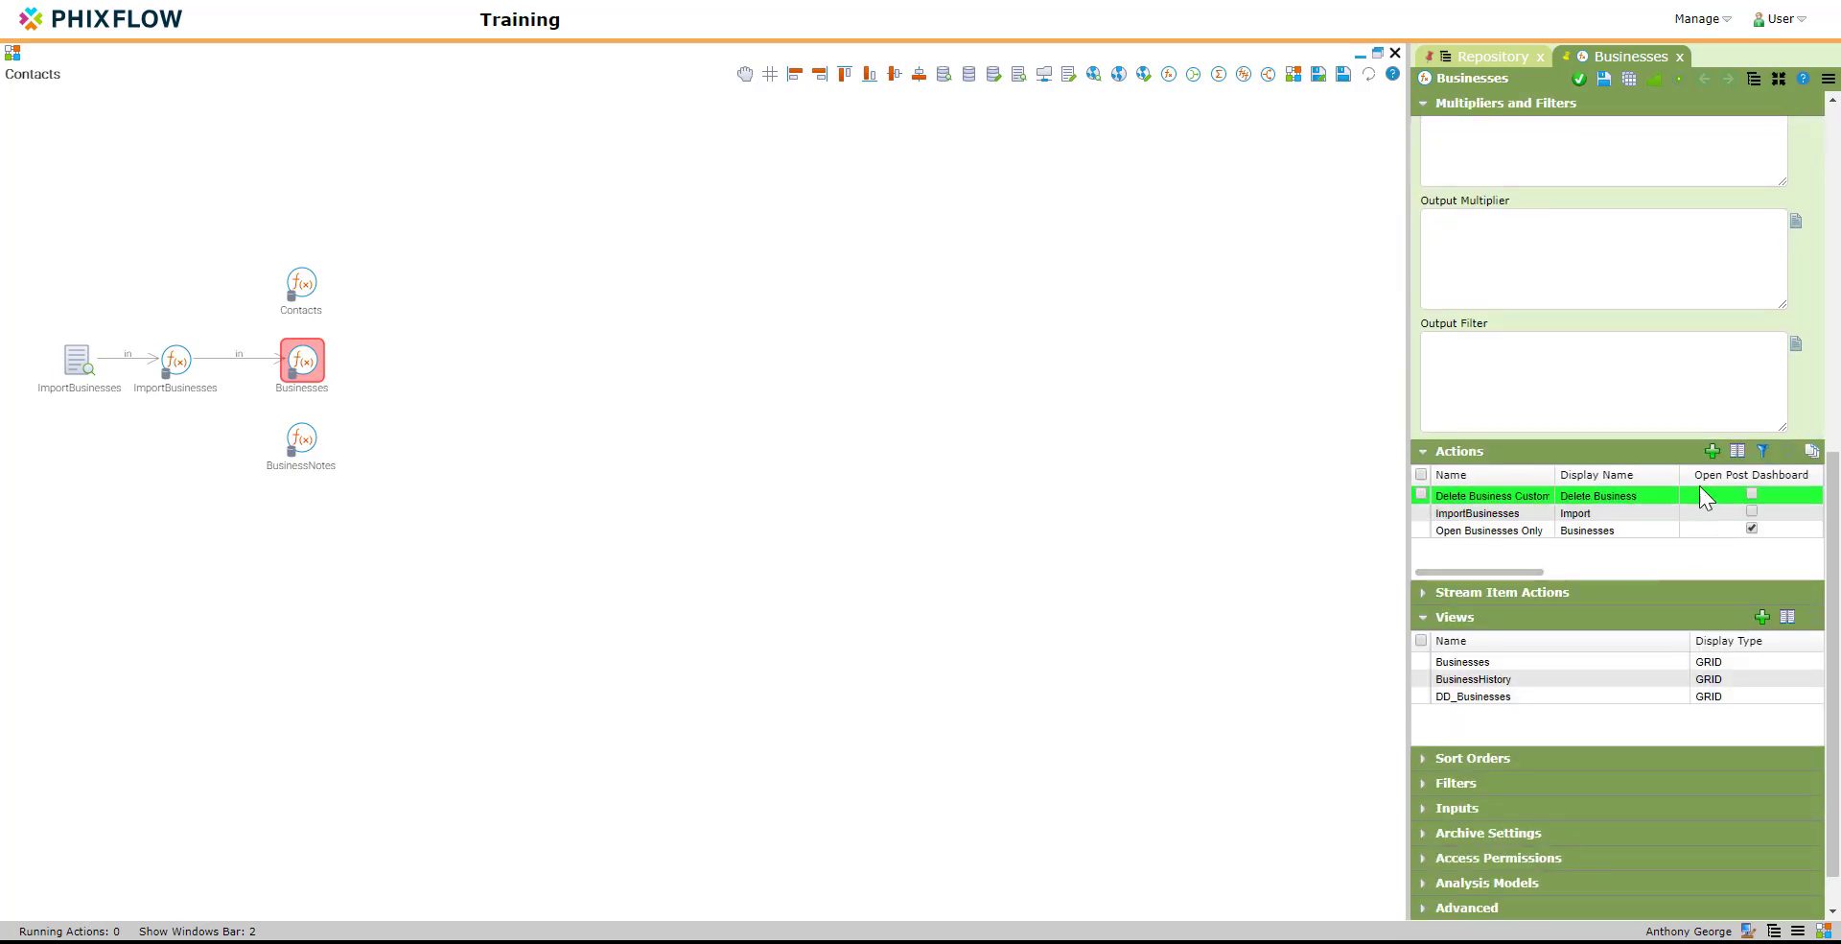
pyautogui.click(1711, 450)
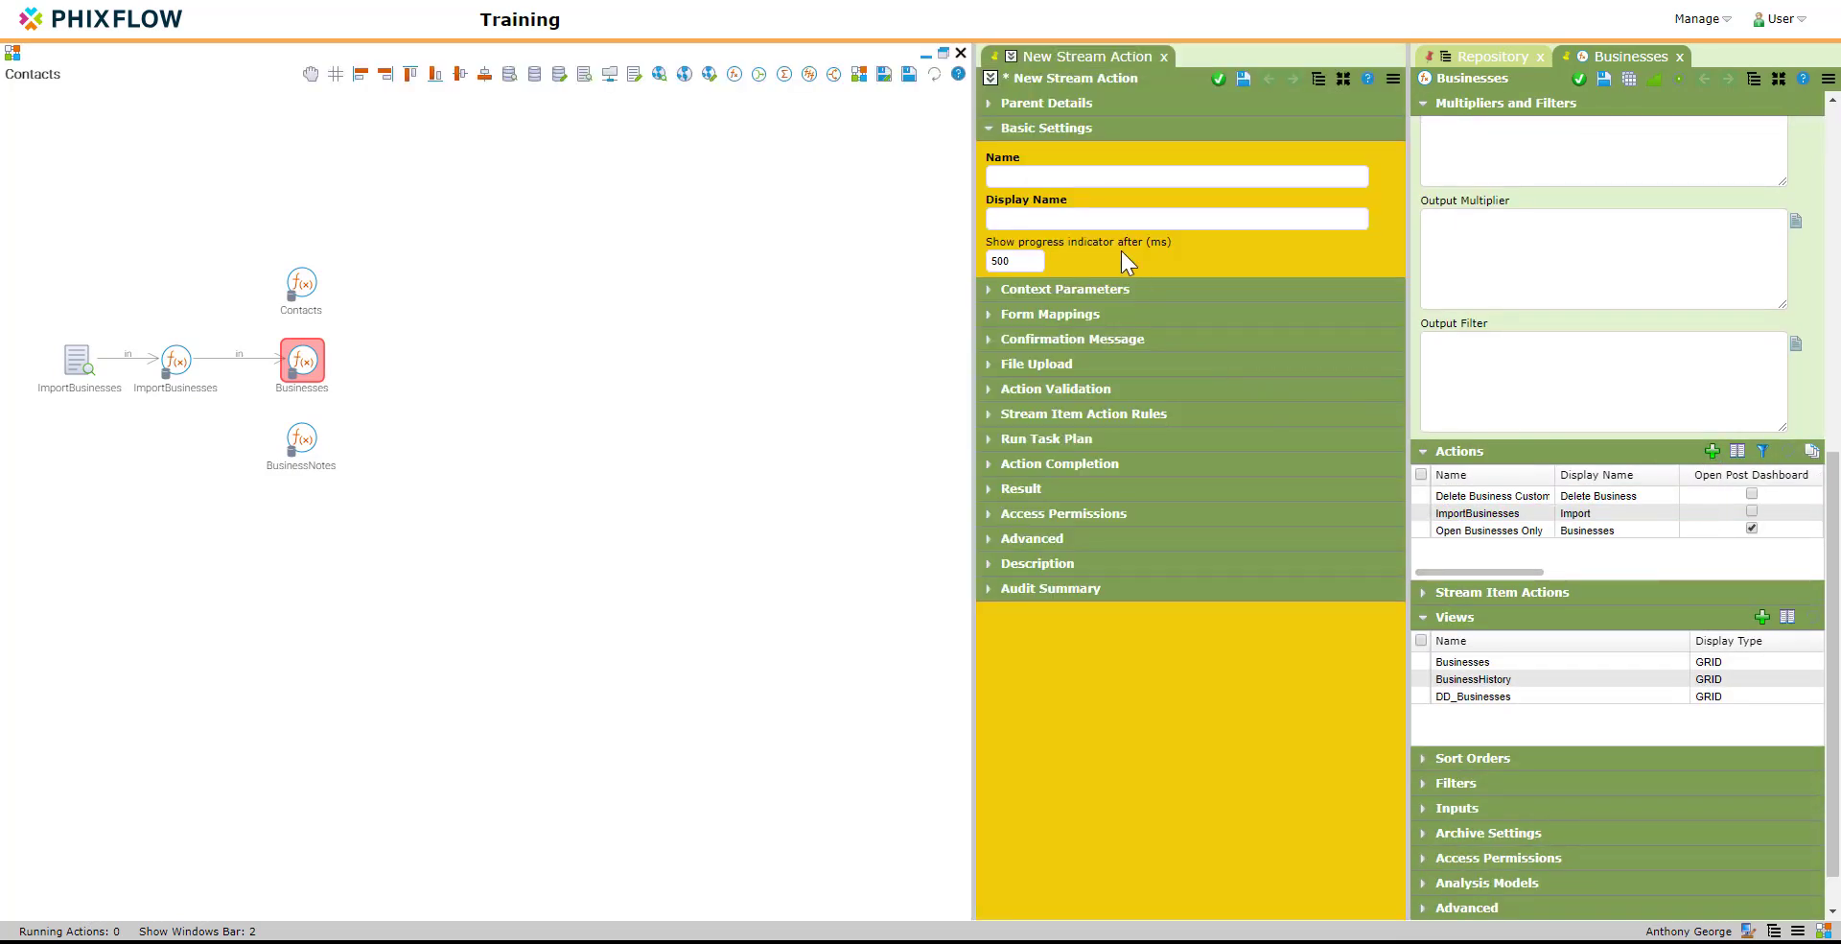
pyautogui.click(1057, 175)
pyautogui.write('Op')
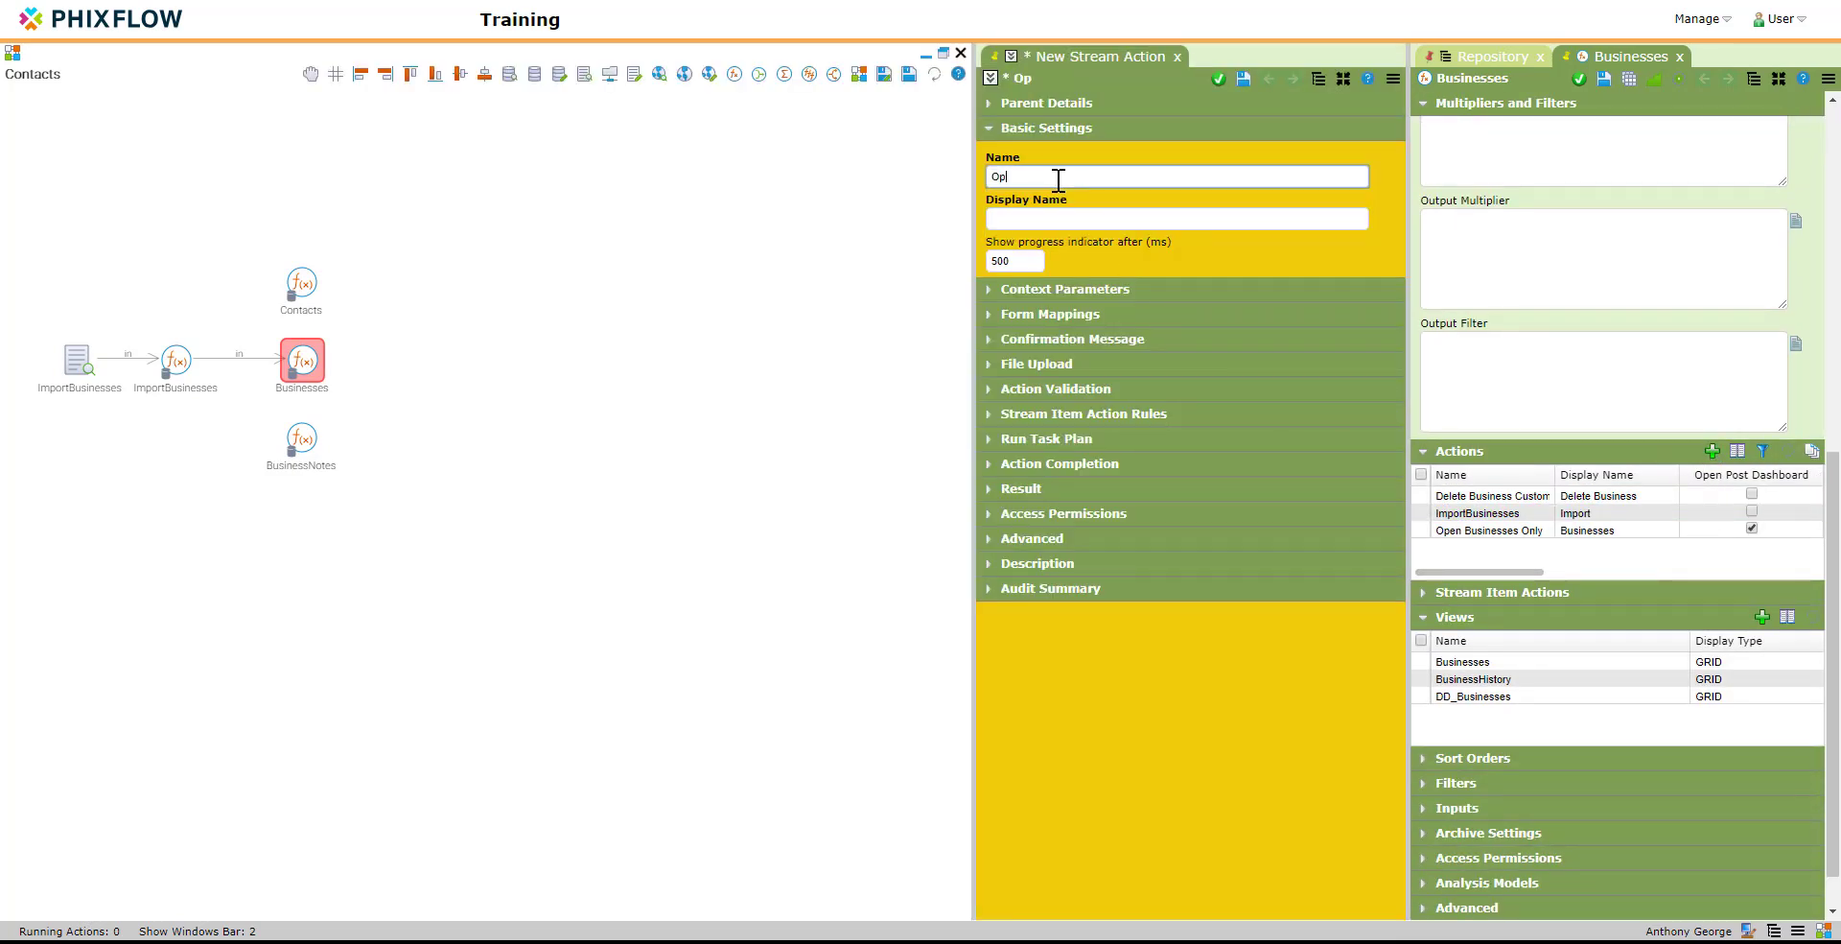
pyautogui.write('en Business History')
pyautogui.click(1103, 216)
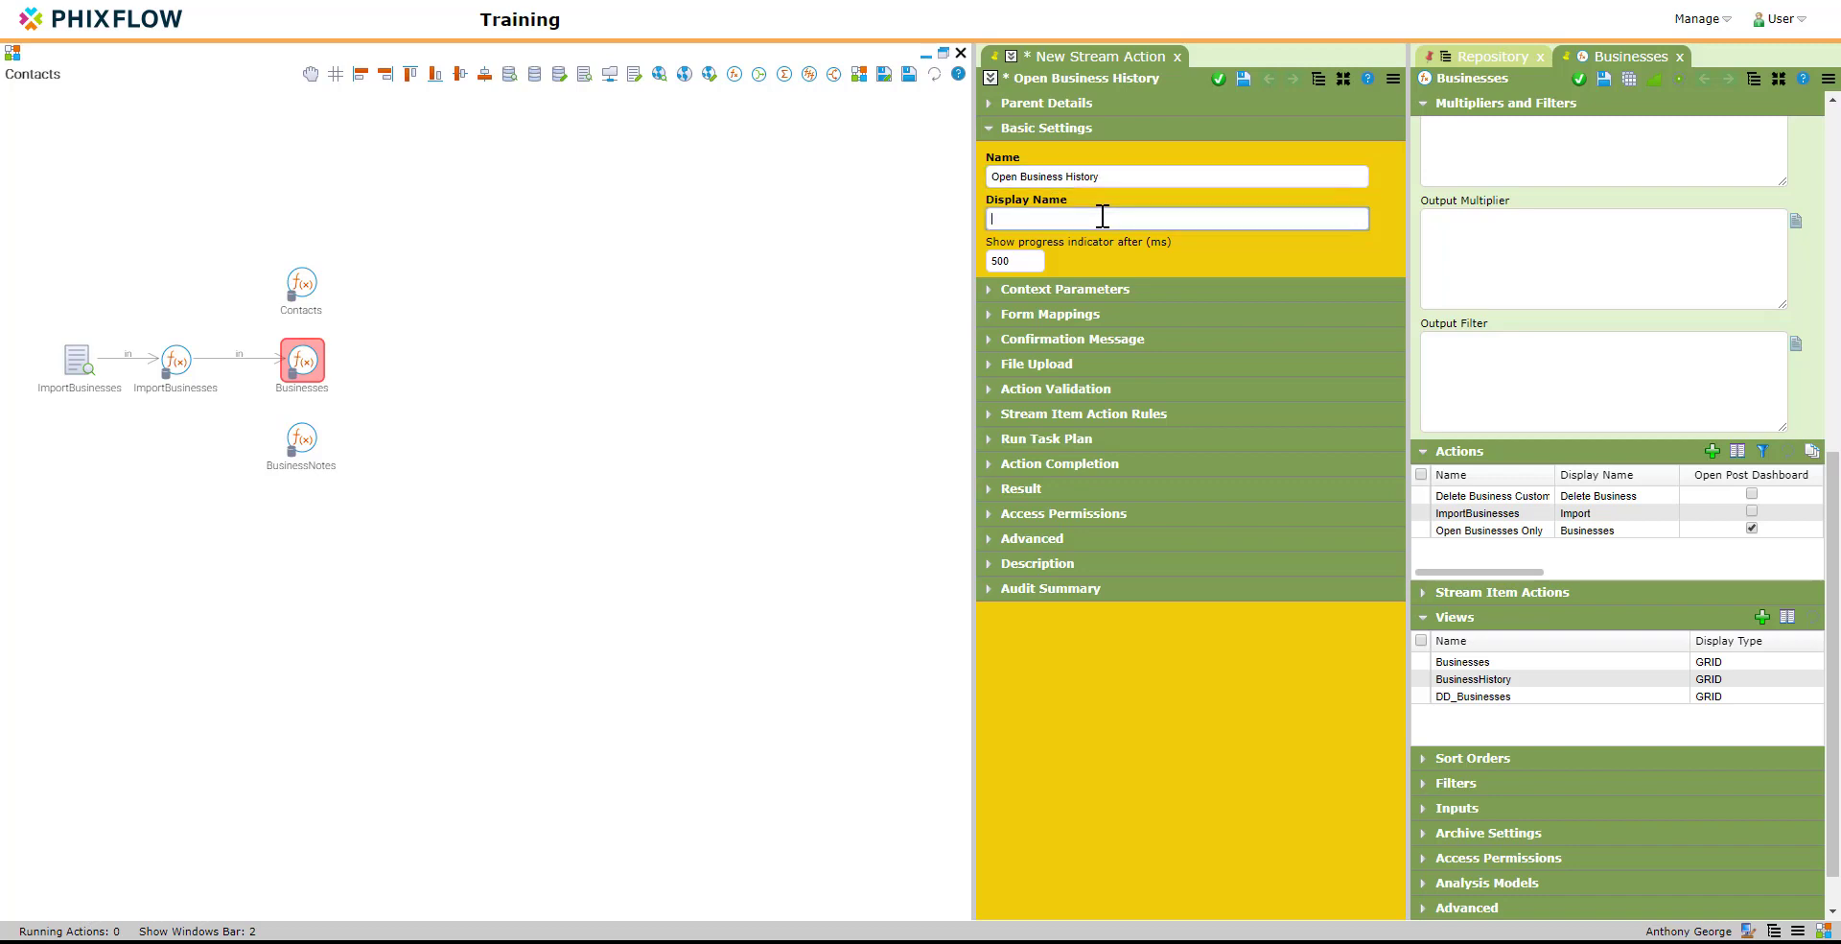
pyautogui.write('Audit')
# Step: Enable Open Post Dashboard for the Open Business History action, save it, and add Businesses All History to its dashboard rules
pyautogui.click(992, 465)
pyautogui.click(993, 522)
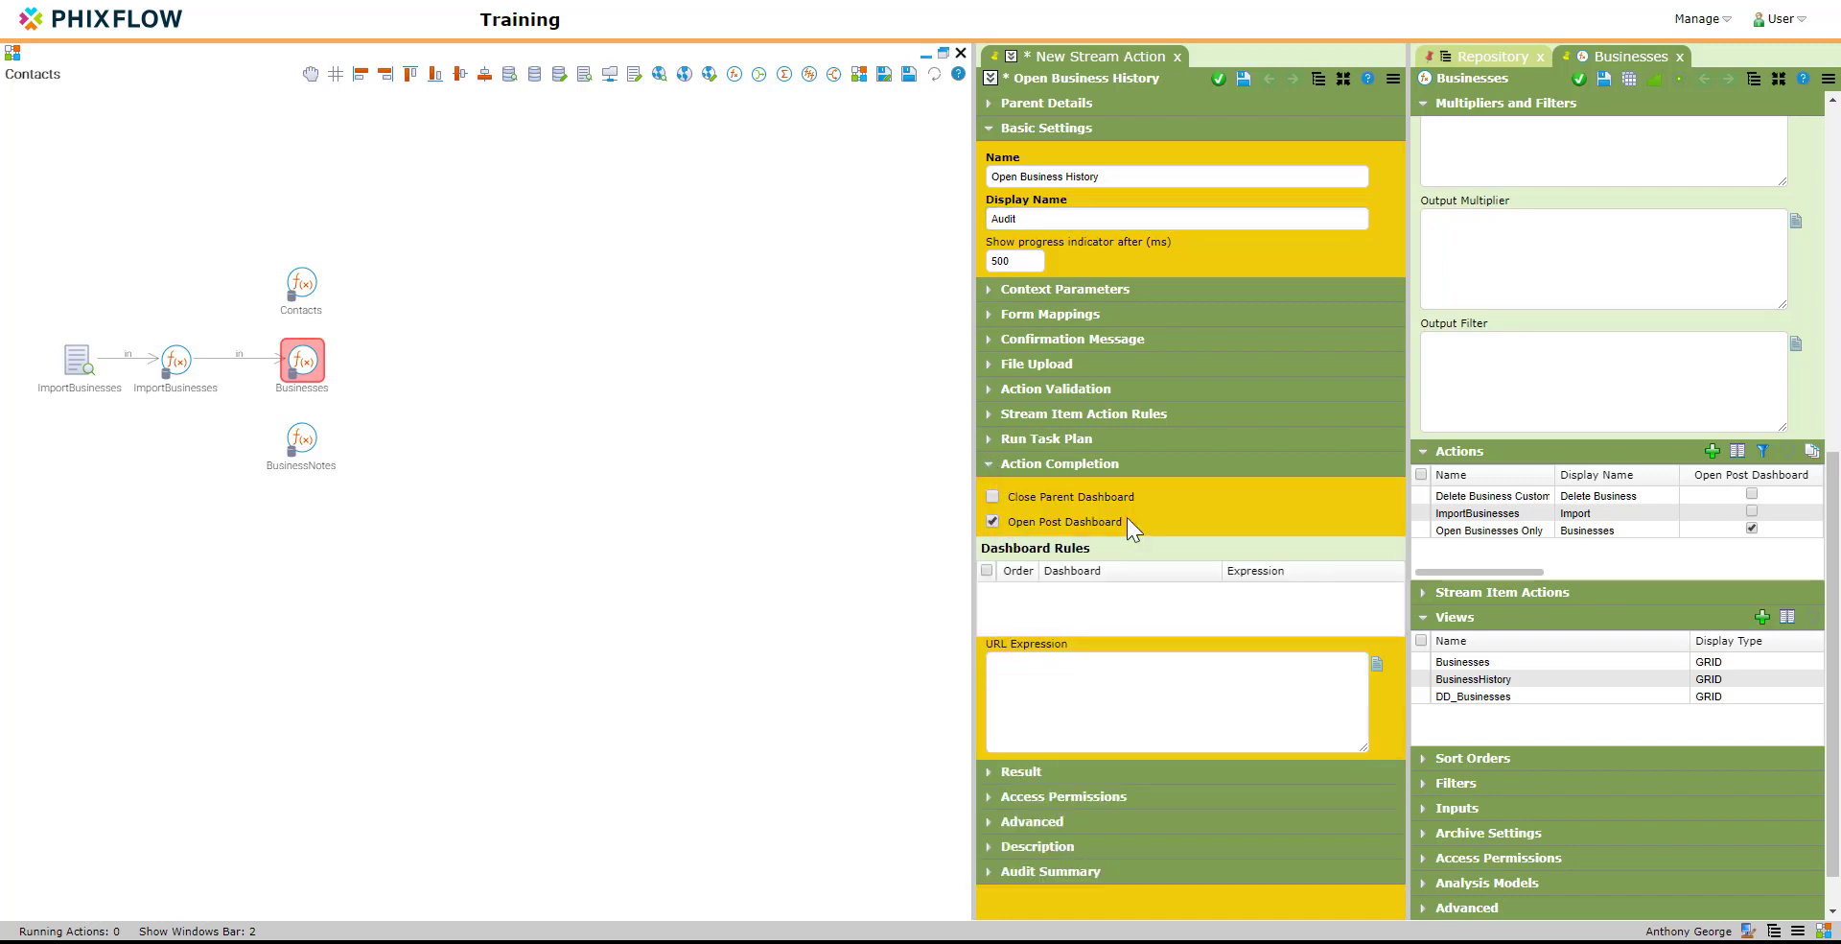
pyautogui.click(1243, 79)
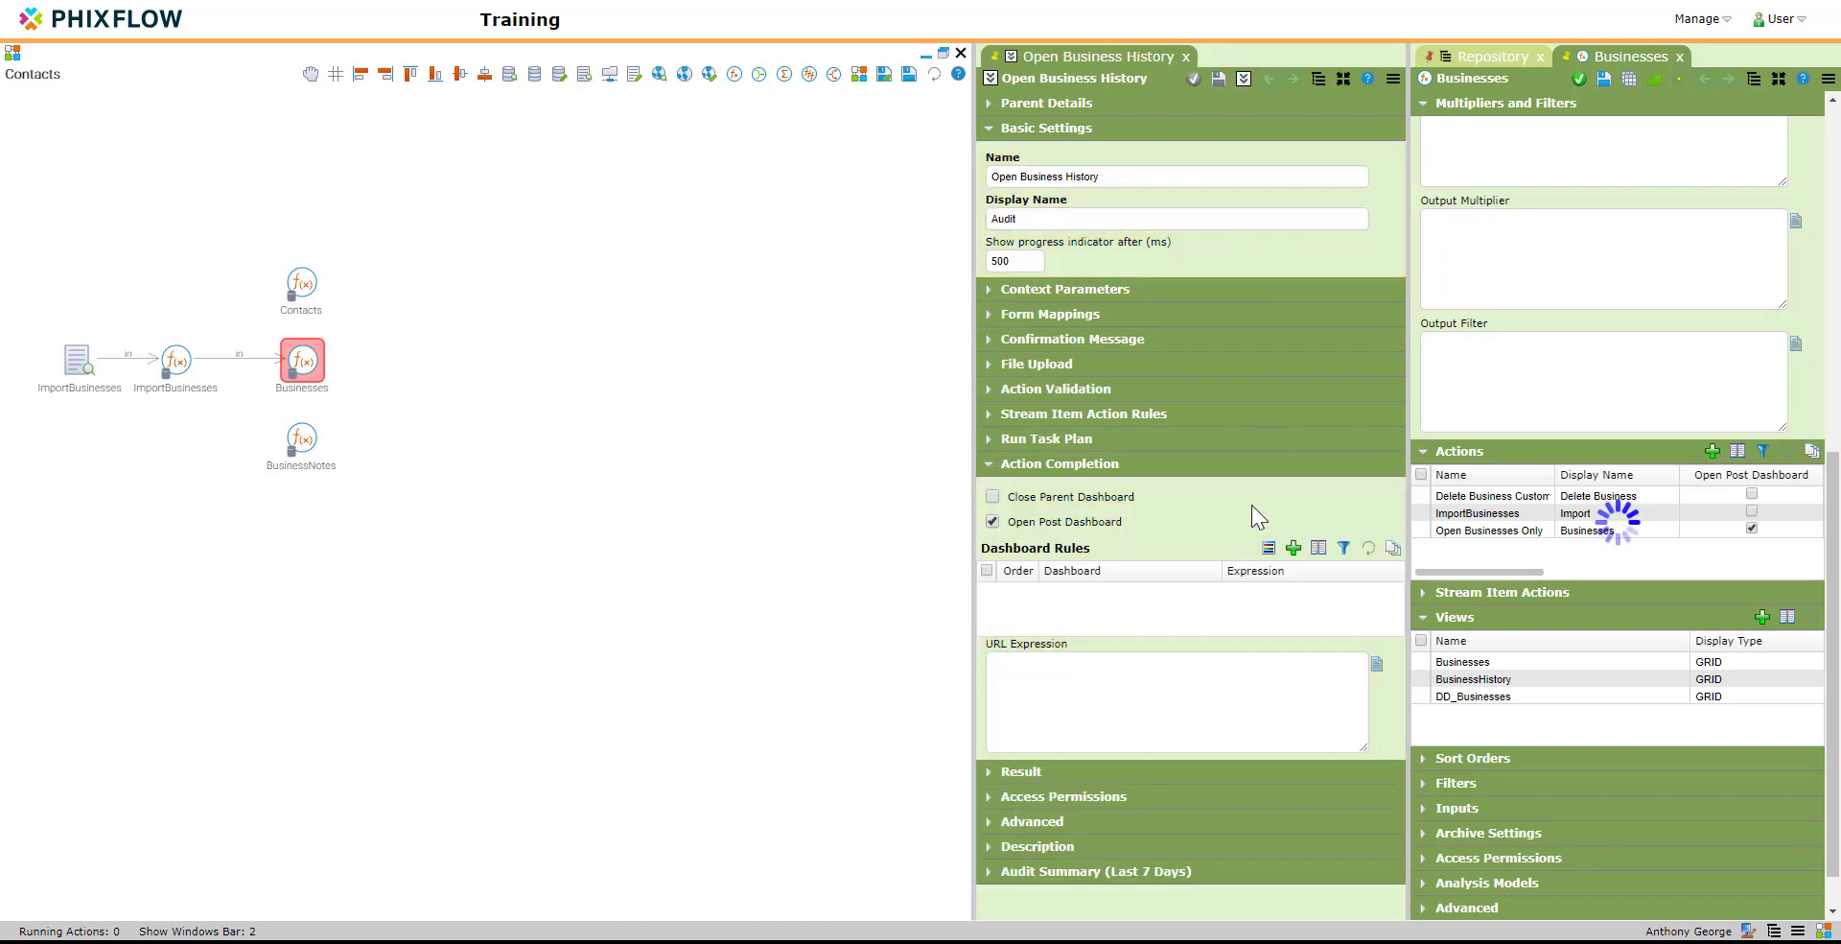
pyautogui.click(1267, 548)
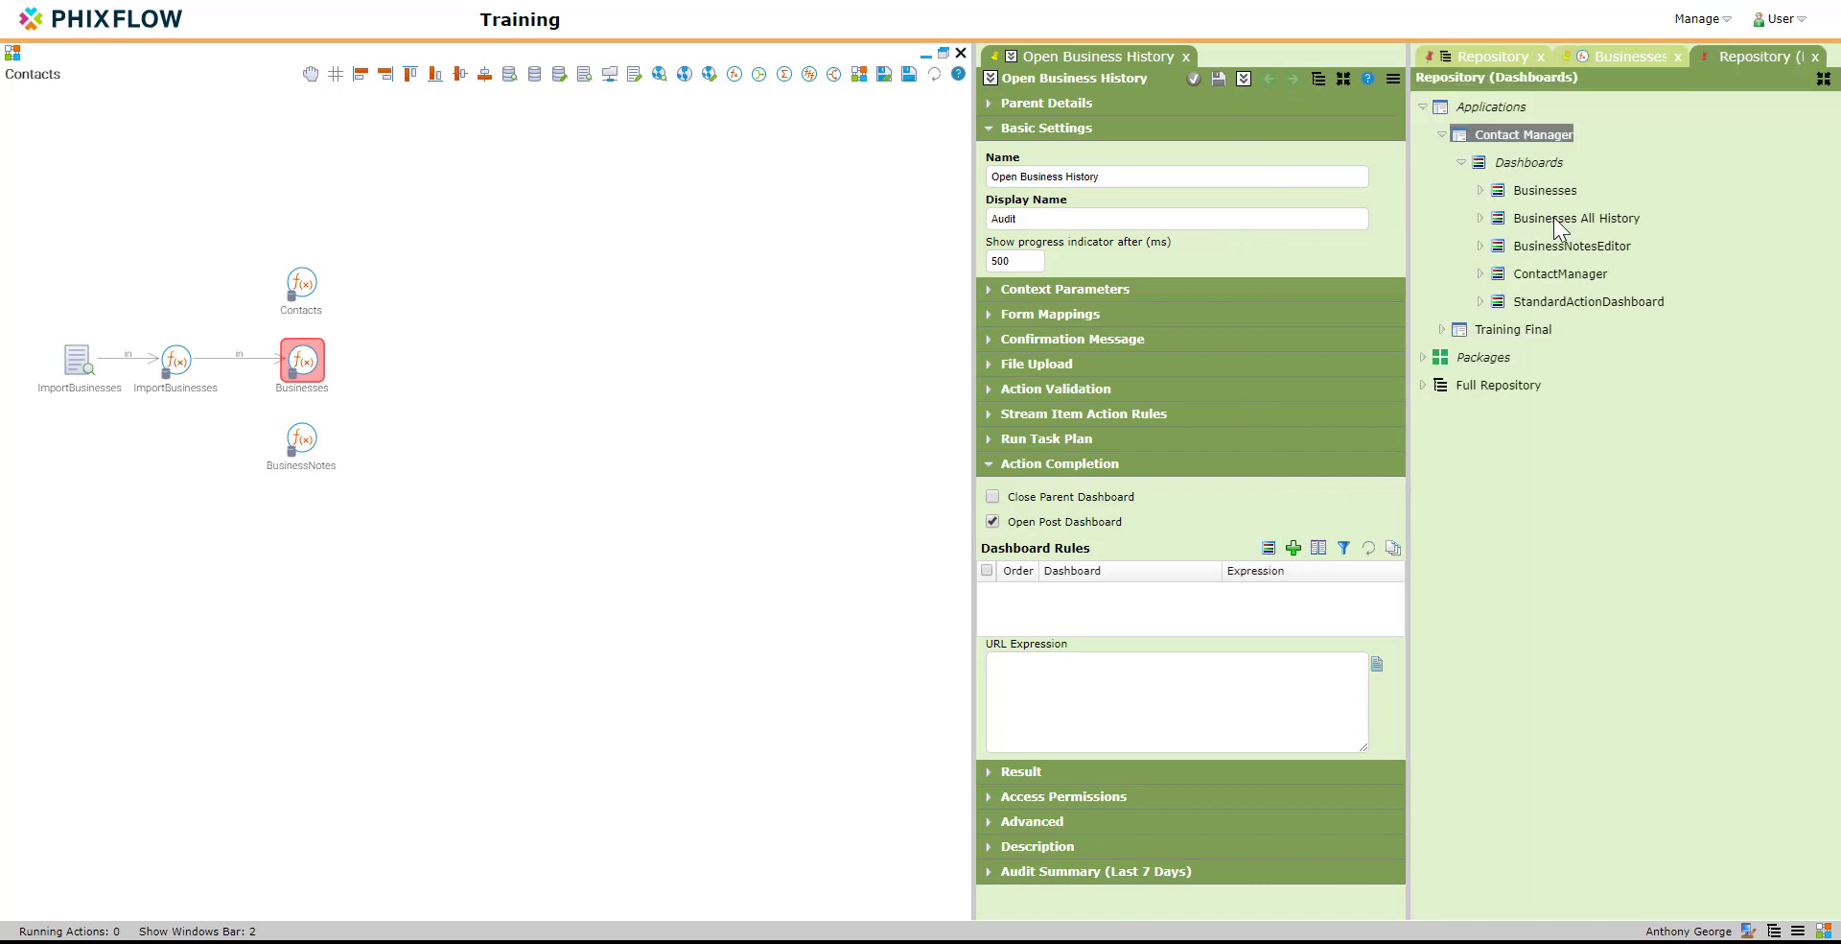
pyautogui.moveTo(1553, 217); pyautogui.dragTo(1084, 601)
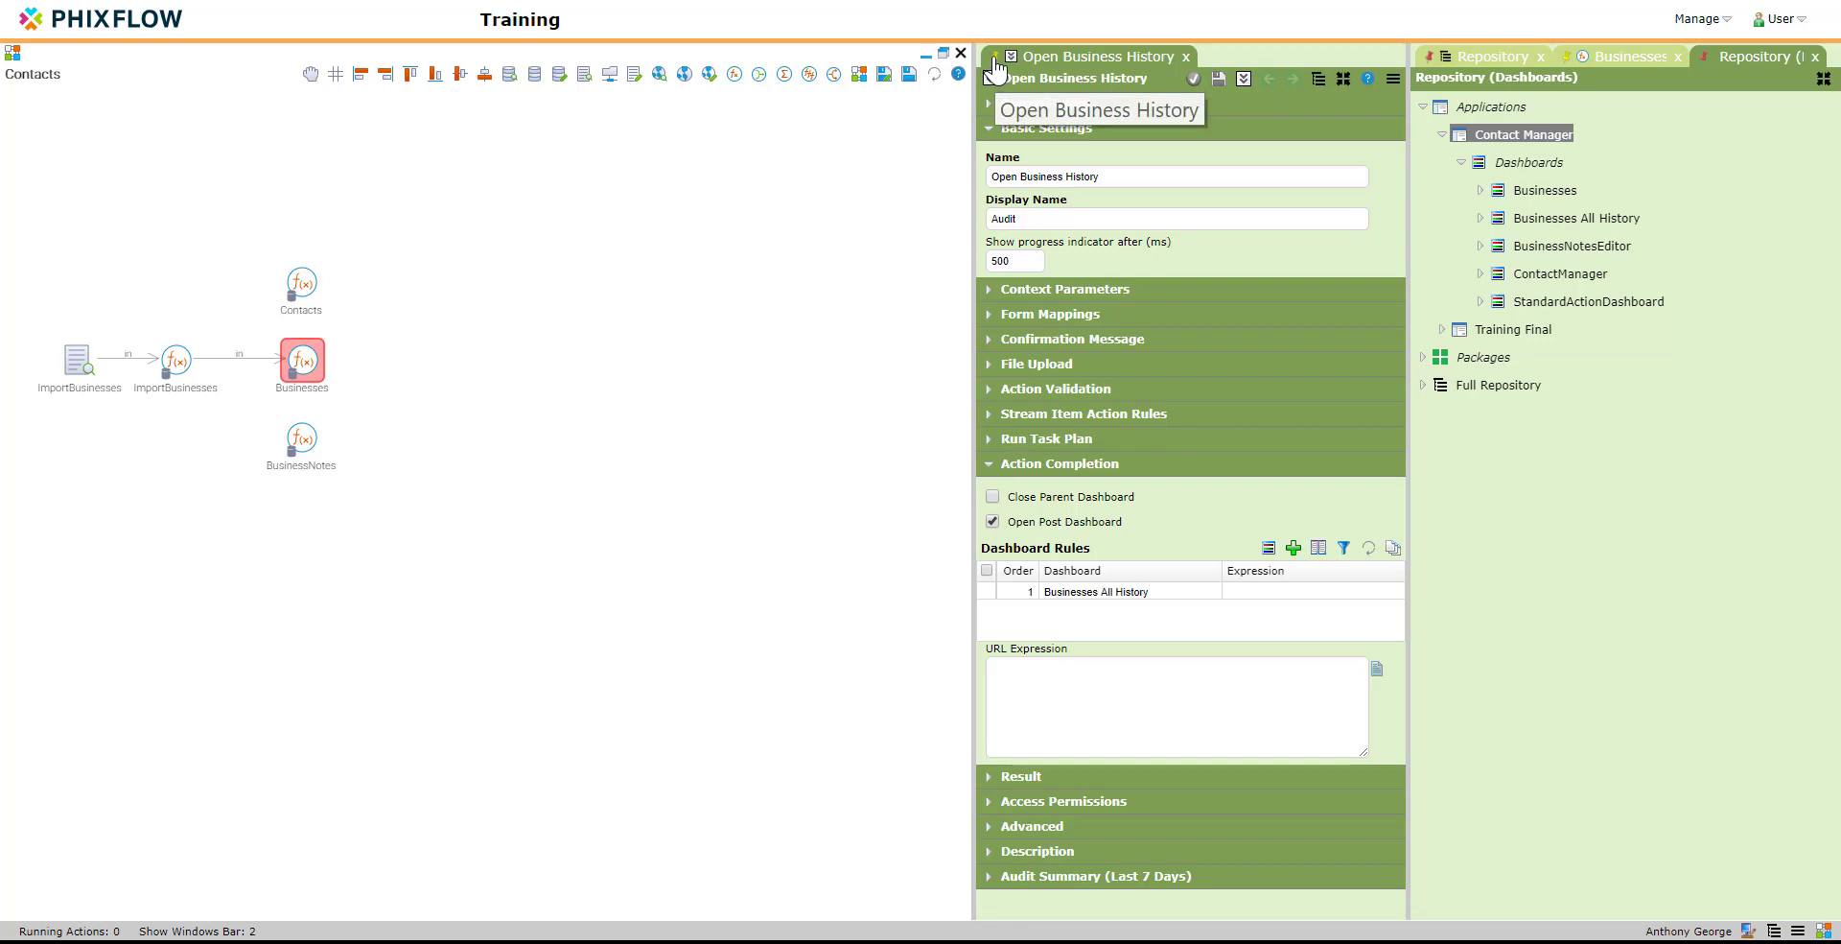
# Step: Display the Businesses dashboard from the application menu, close the leftover configuration tabs, and hide the repository
pyautogui.click(1726, 29)
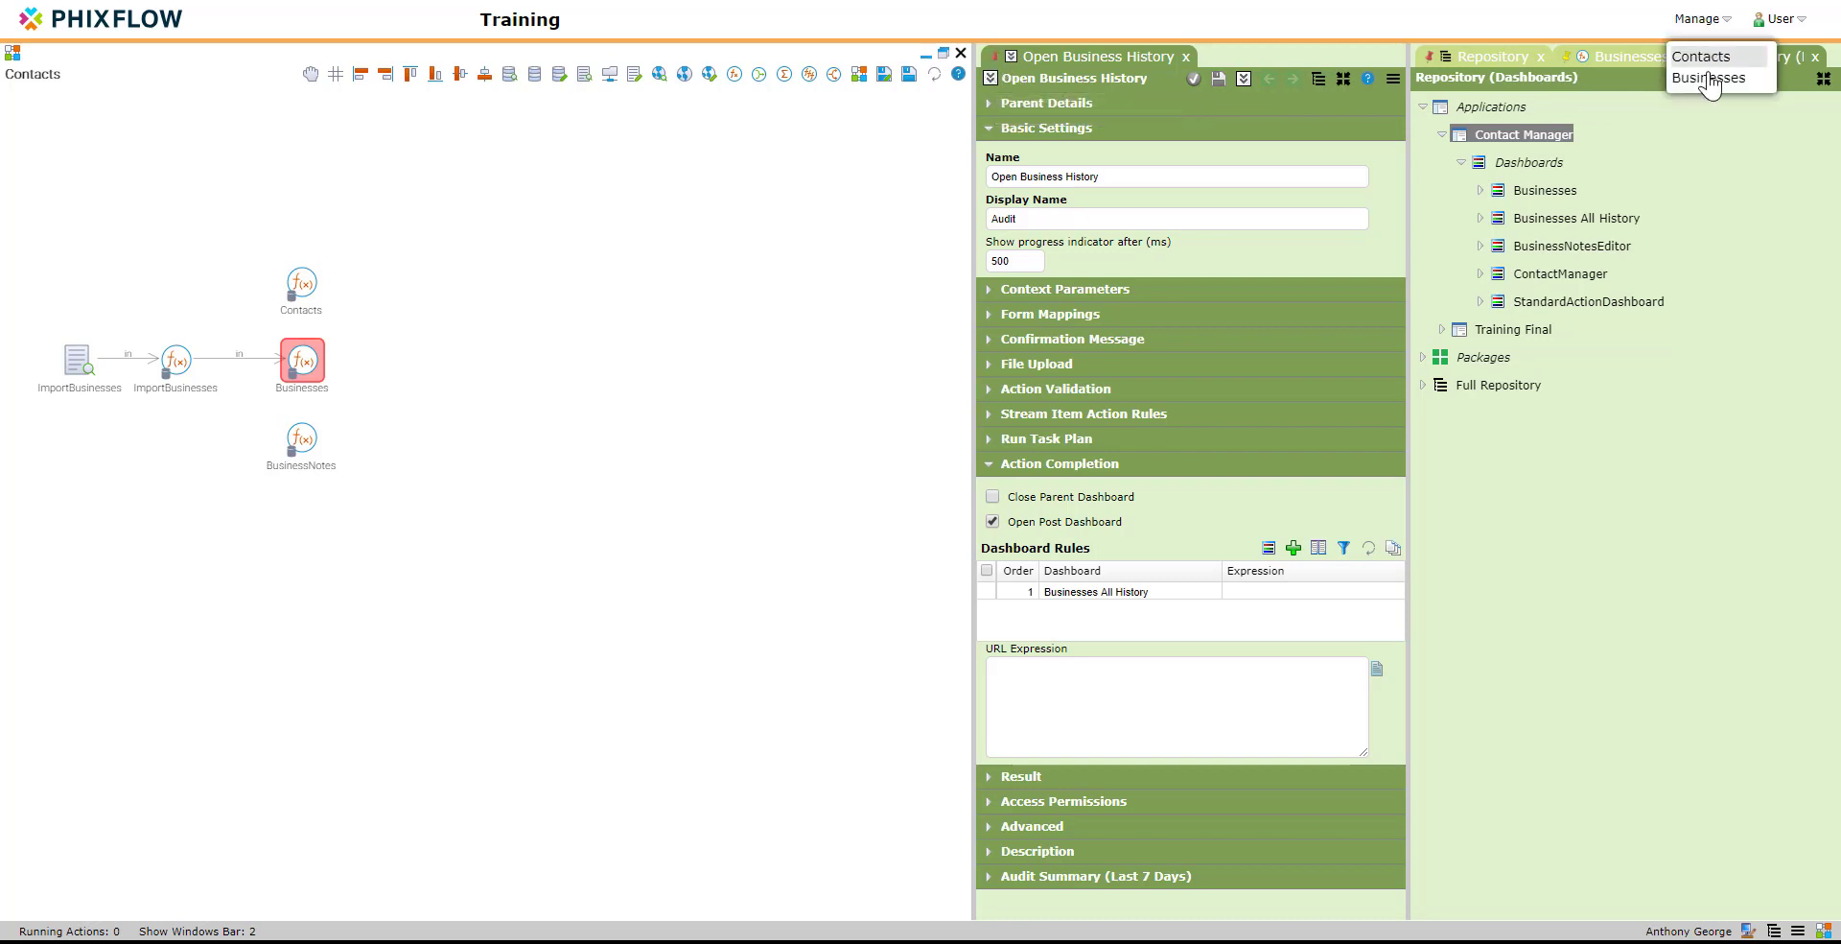
pyautogui.click(1717, 77)
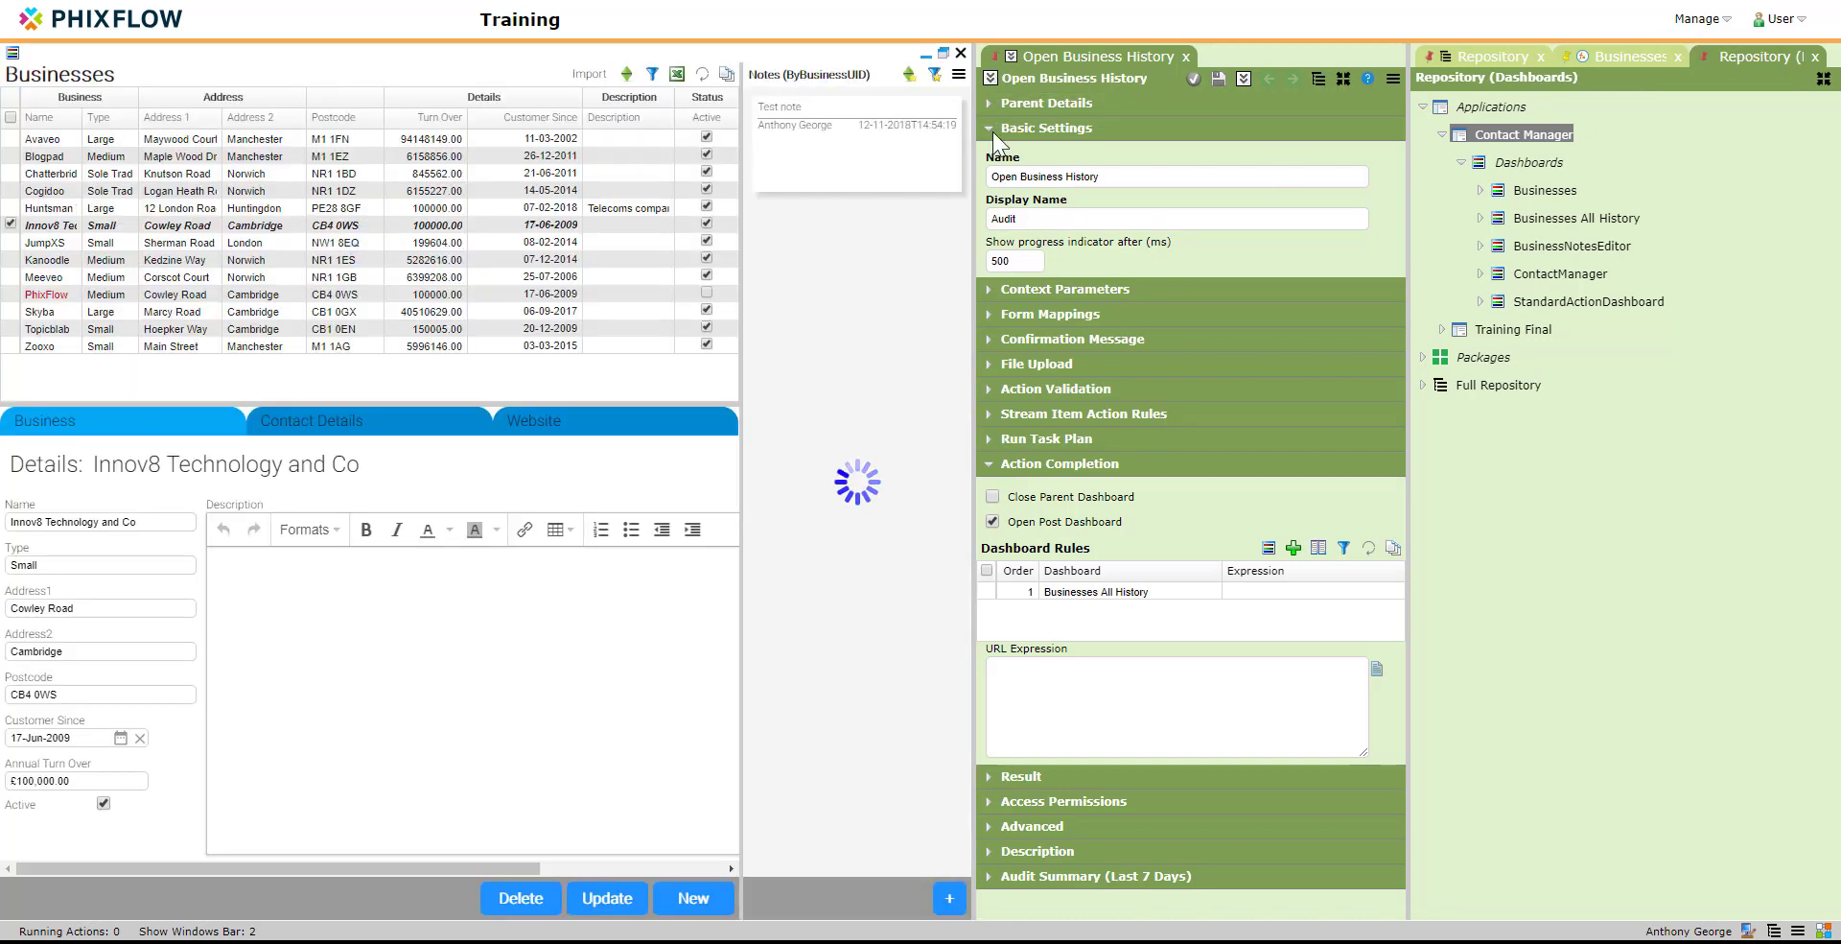
pyautogui.moveTo(988, 79); pyautogui.dragTo(522, 73)
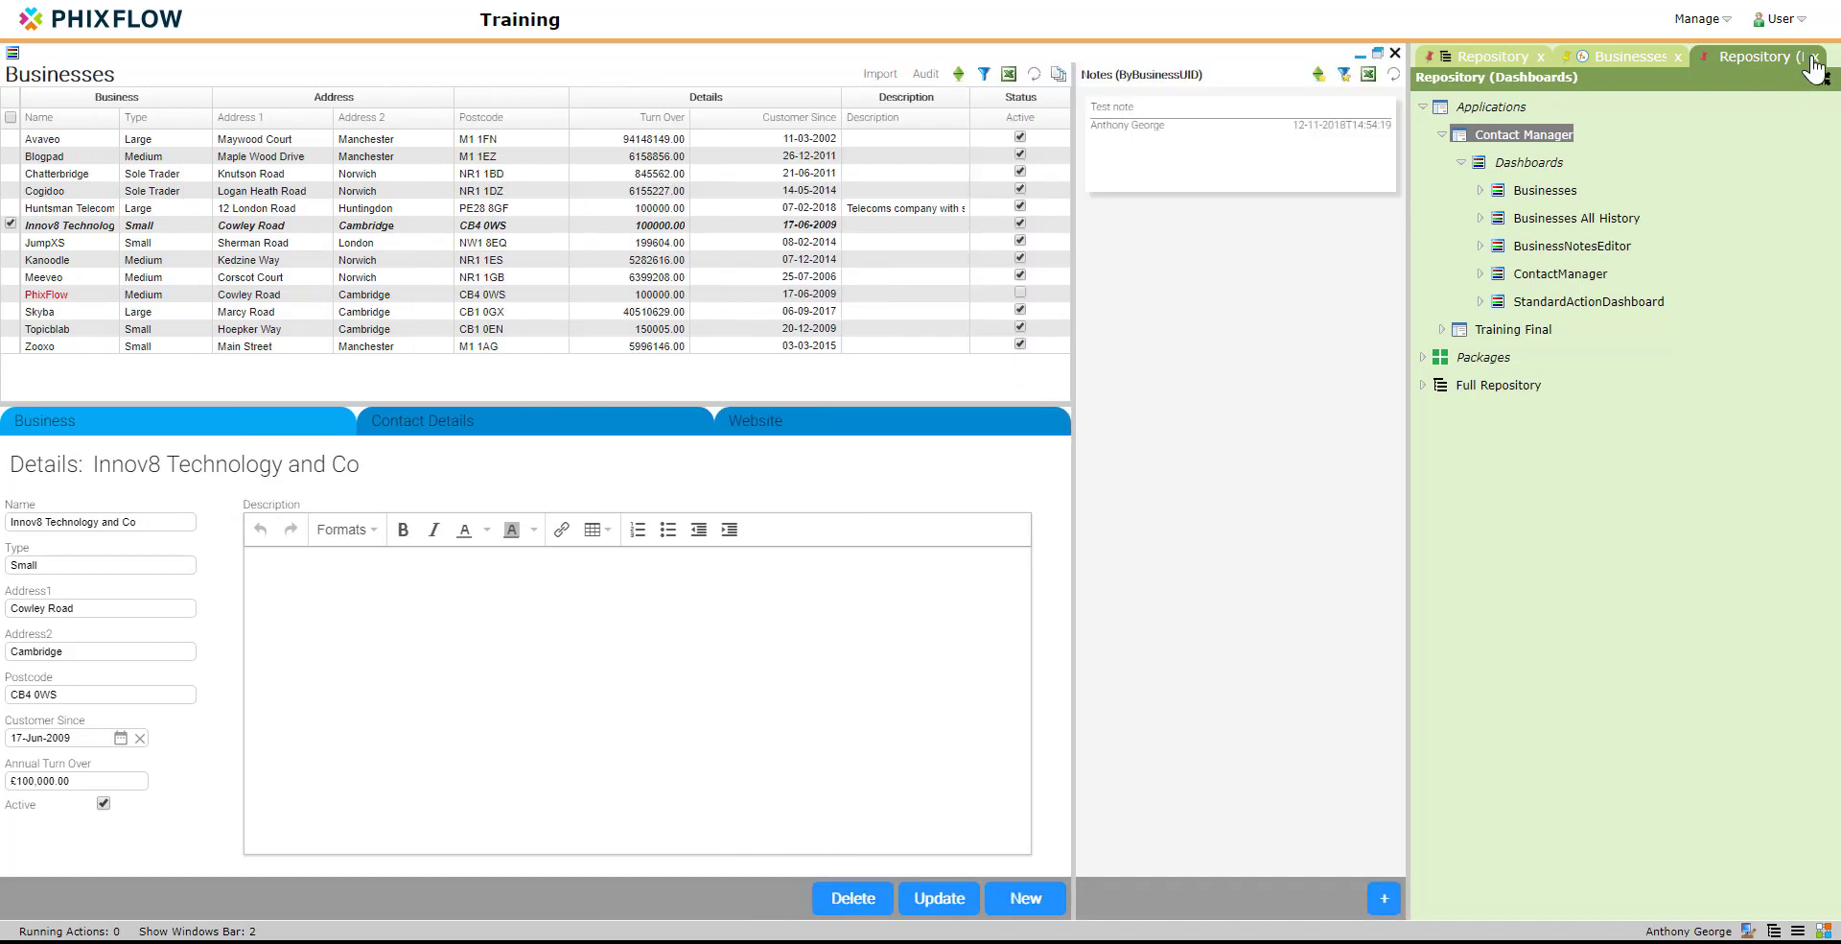
pyautogui.click(1814, 56)
pyautogui.click(1680, 59)
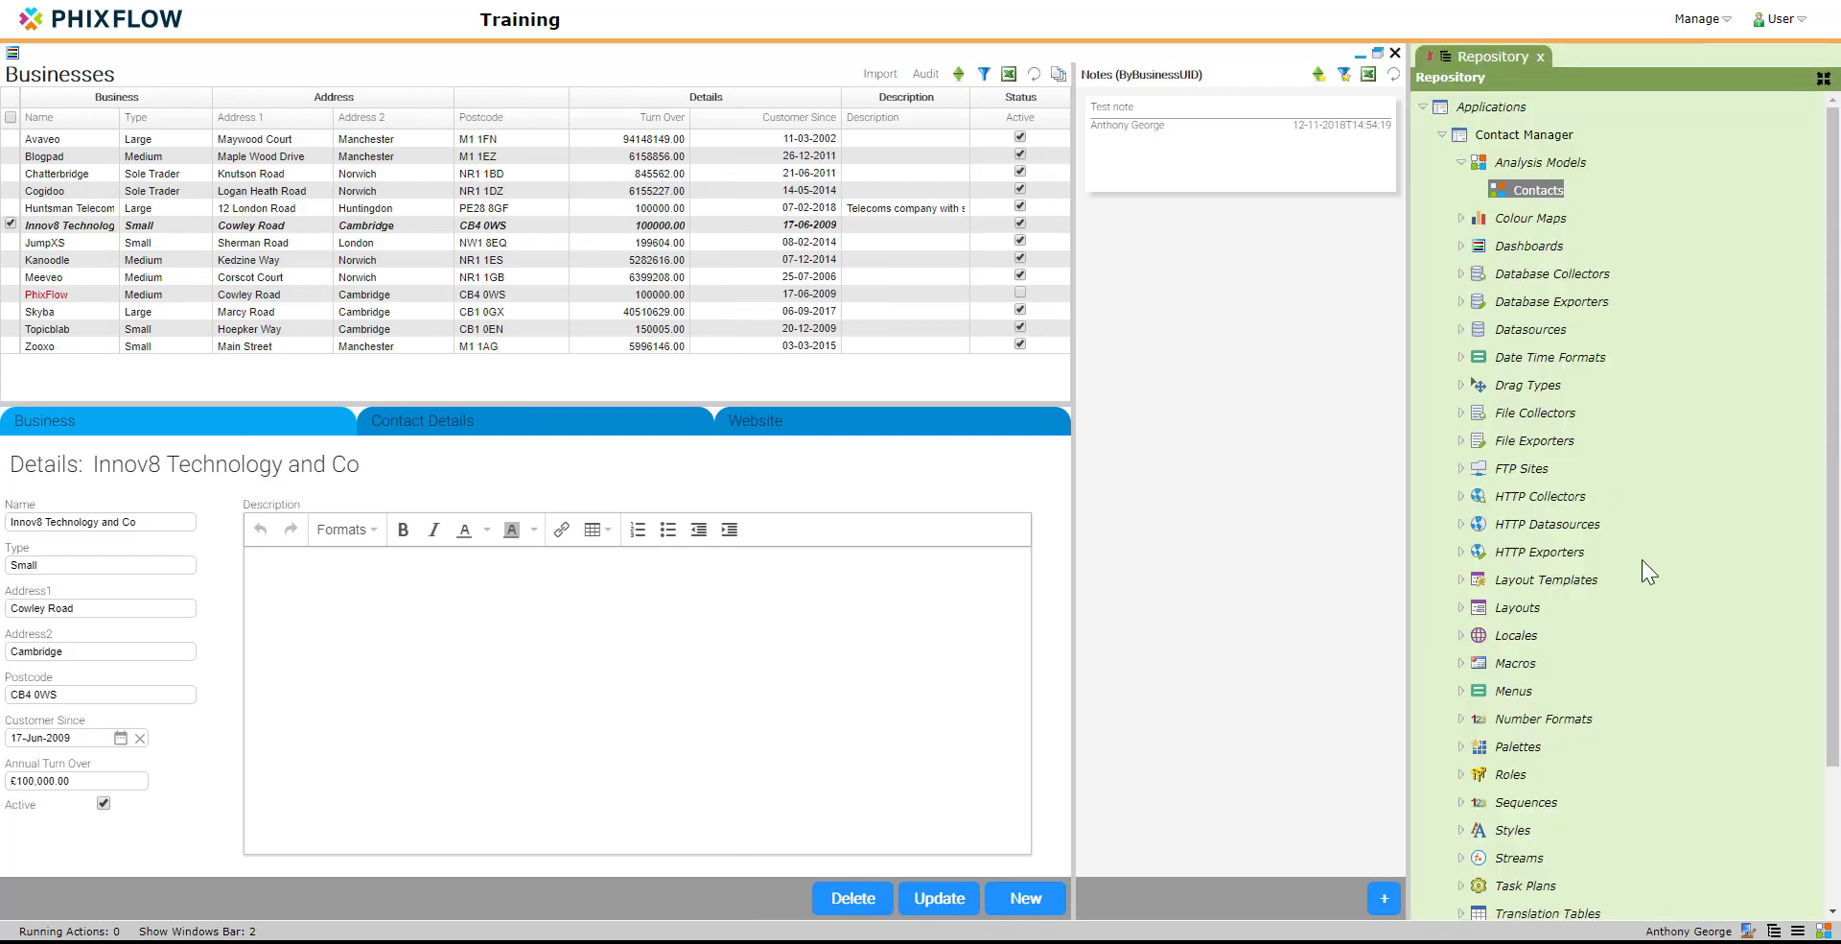
pyautogui.click(1824, 932)
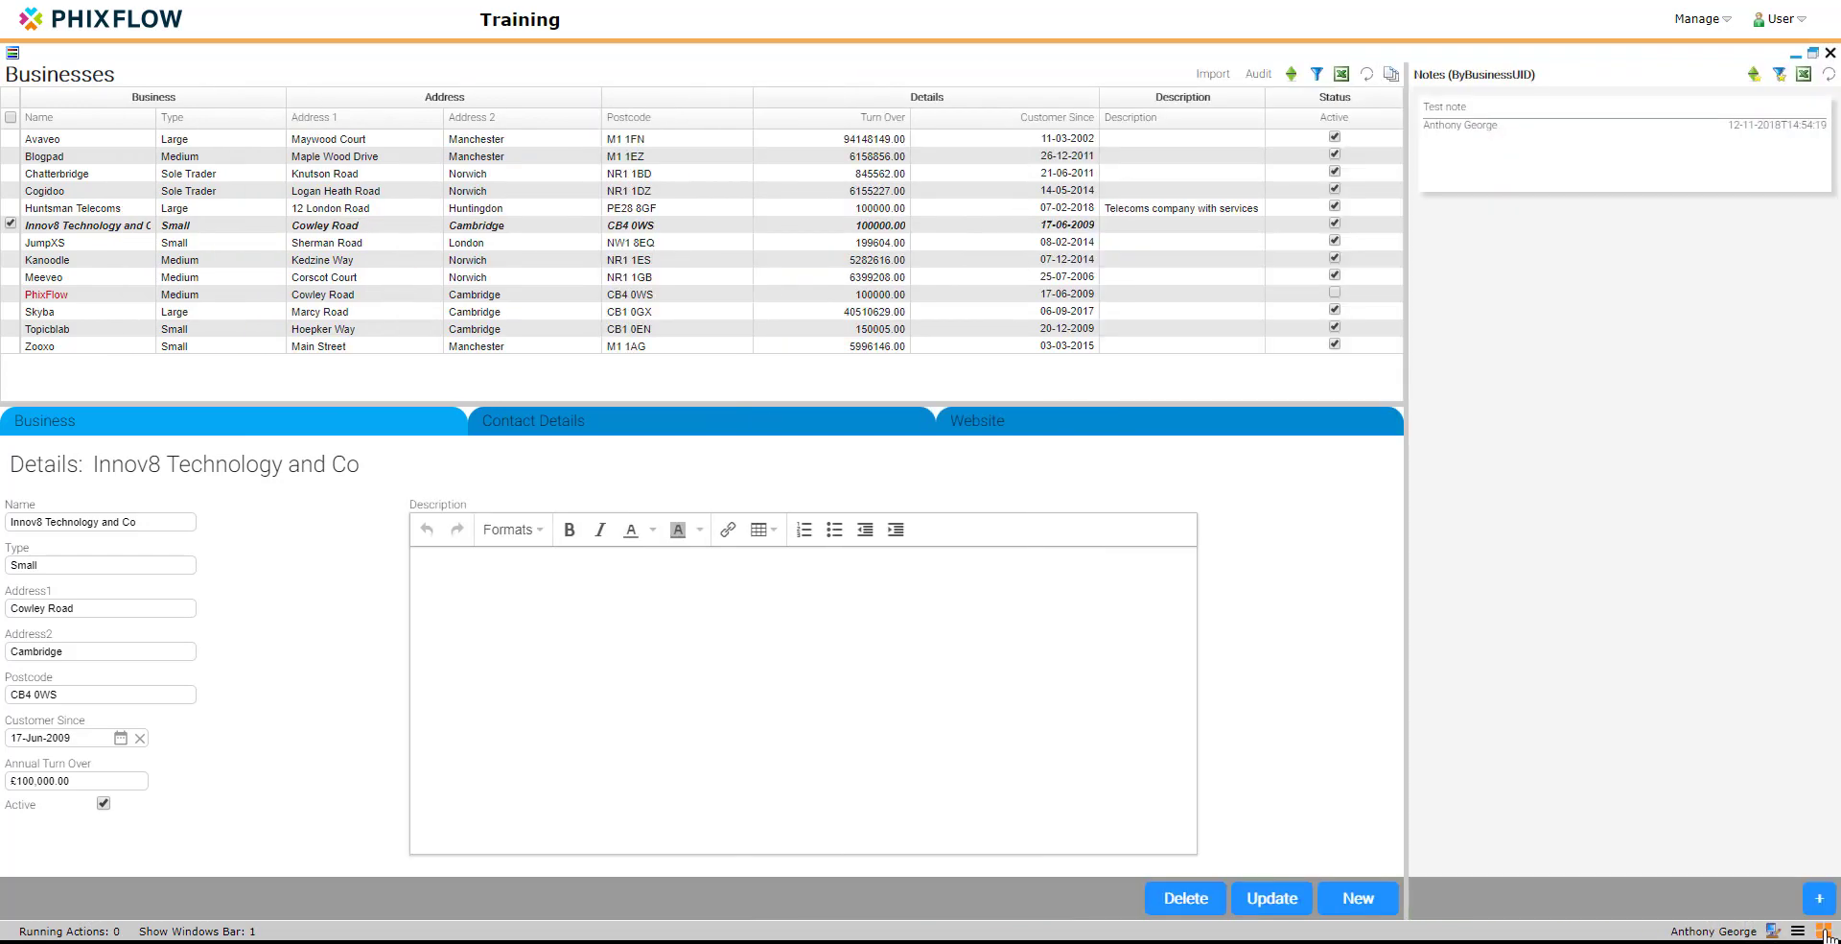
# Step: Run the Audit action on the Businesses grid and reposition the history window it opens
pyautogui.click(1257, 77)
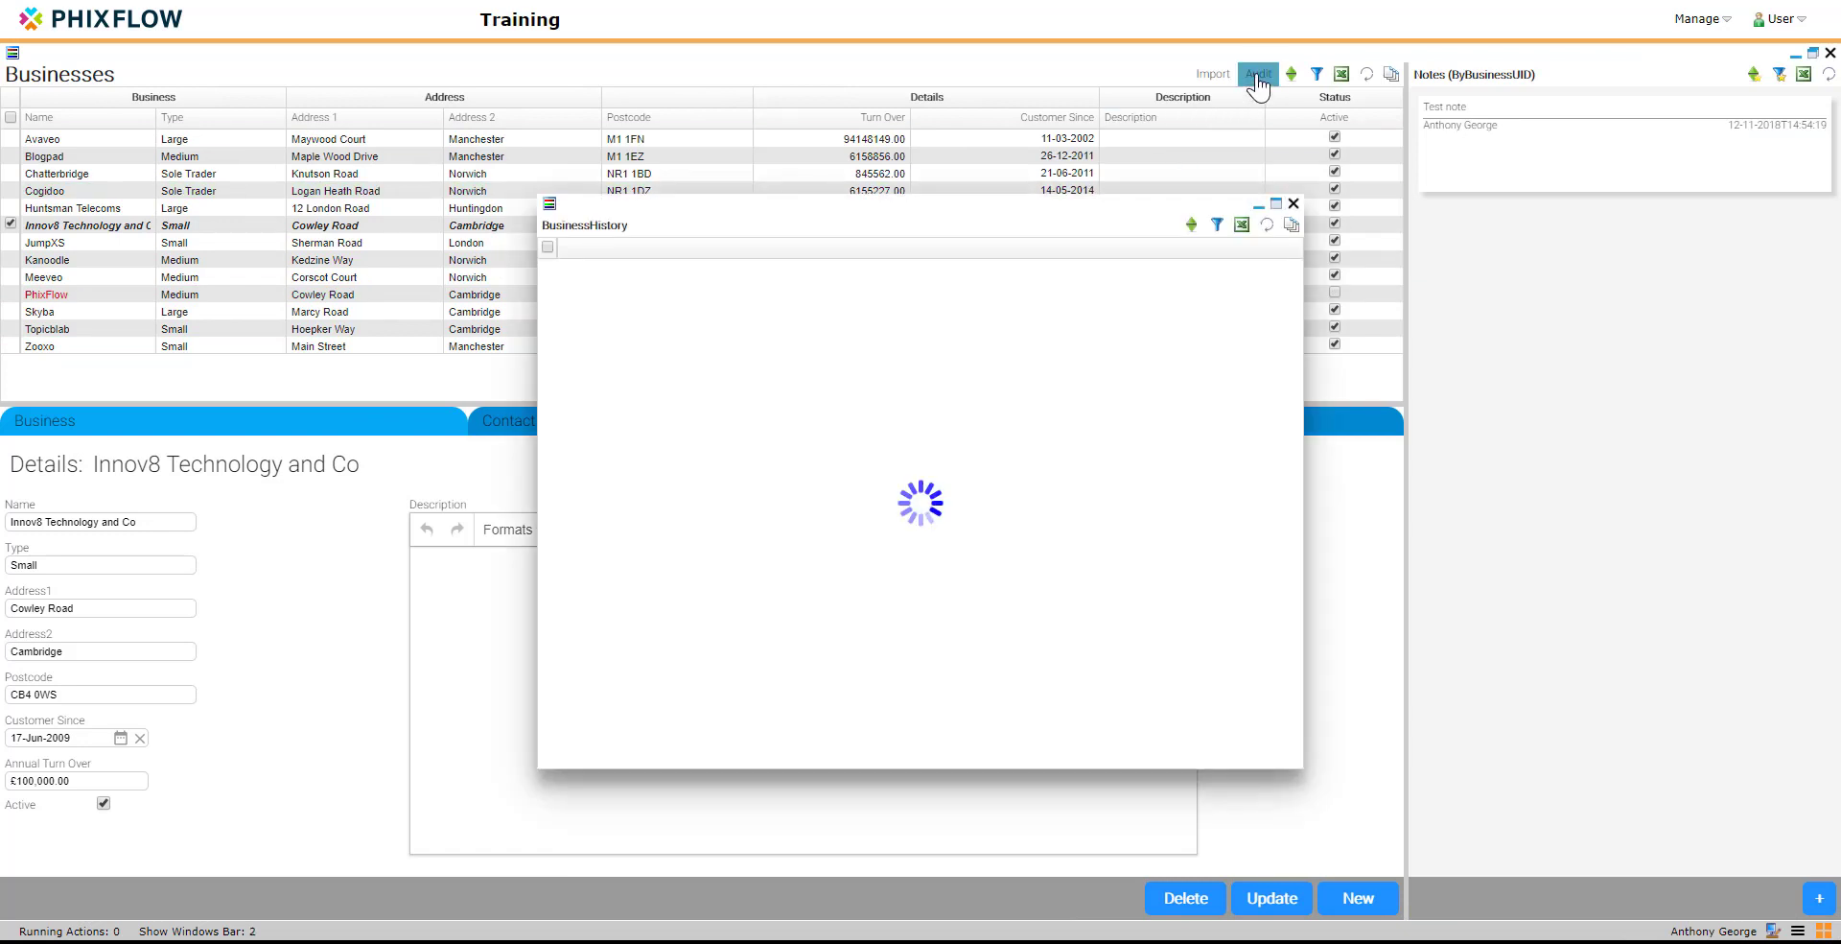
pyautogui.moveTo(1149, 204); pyautogui.dragTo(1026, 189)
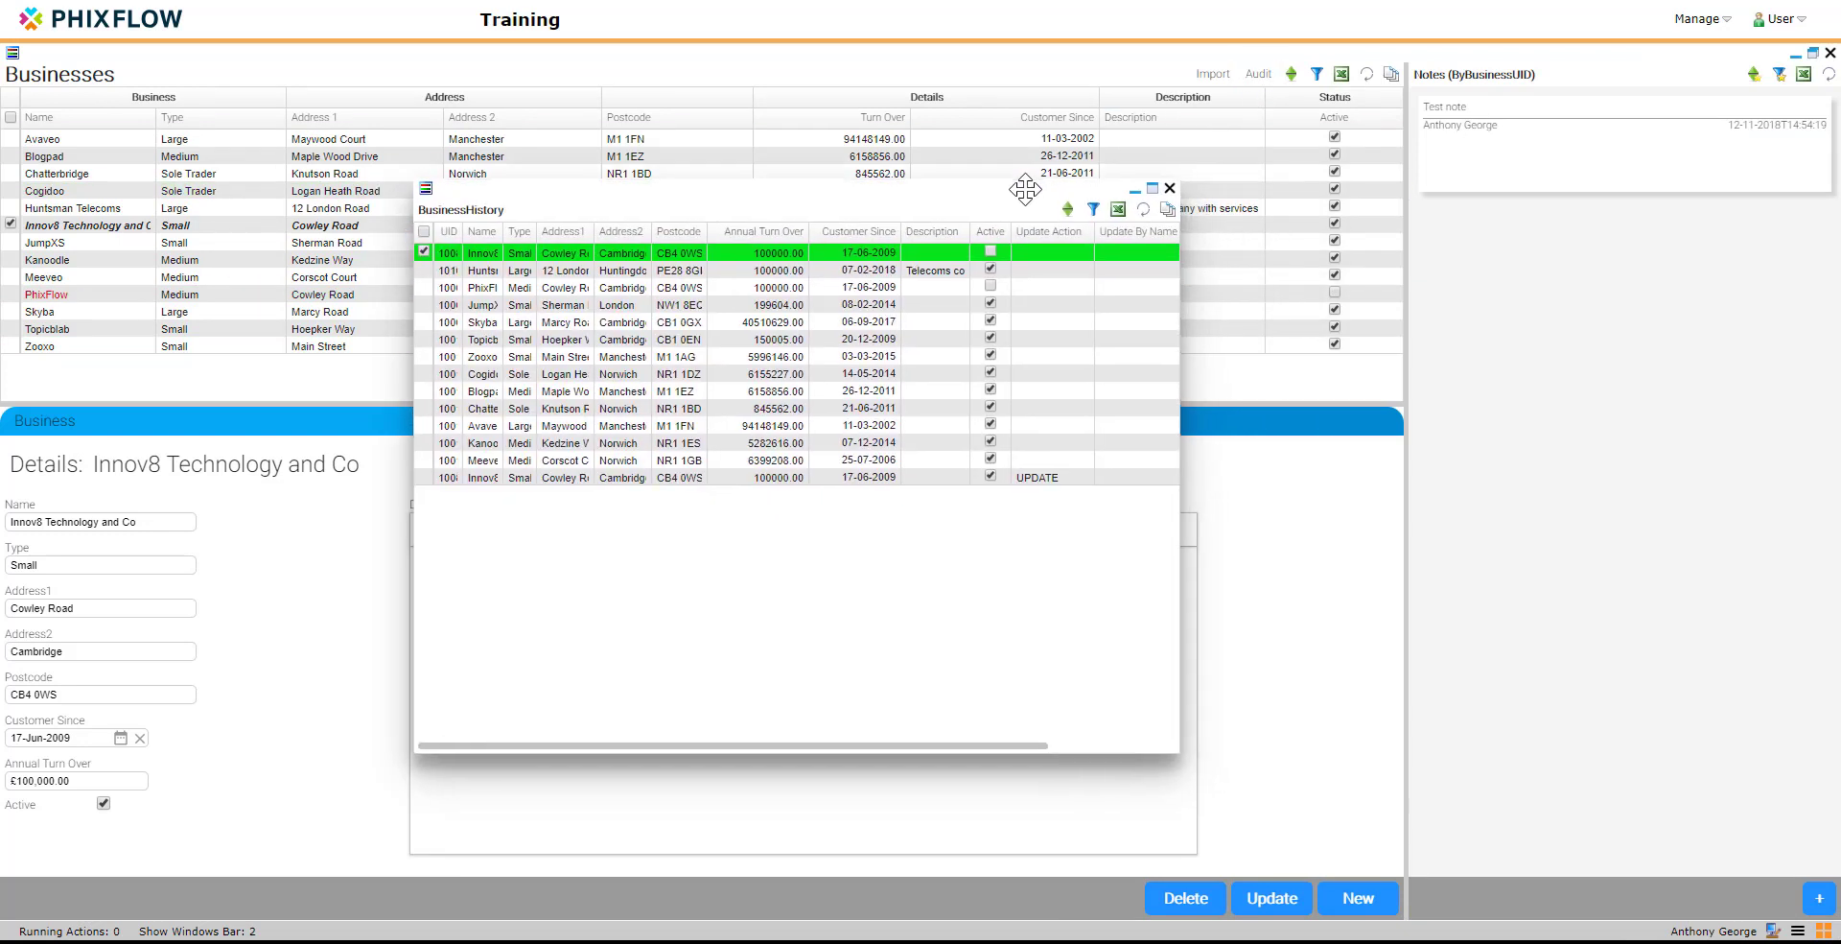
pyautogui.click(952, 424)
# Step: Show the repository again, widen the history grid's UID column, and set the UID attribute to Hidden
pyautogui.click(1821, 931)
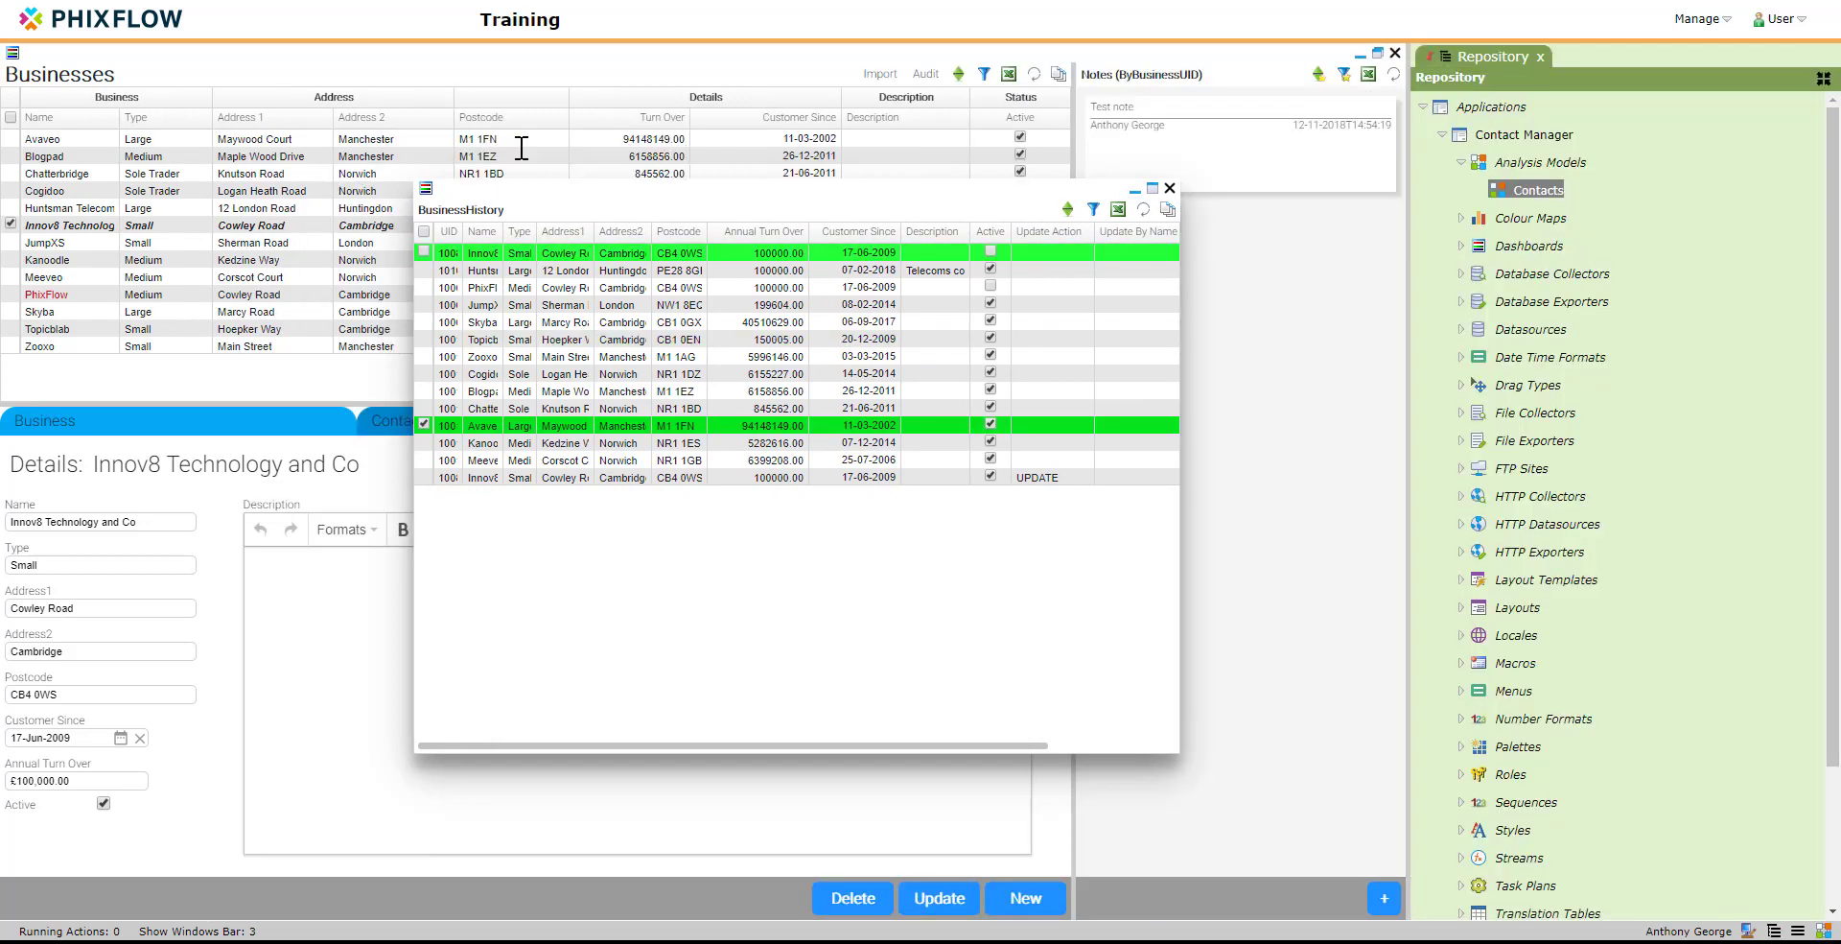
pyautogui.moveTo(457, 230); pyautogui.dragTo(486, 232)
pyautogui.doubleClick(474, 233)
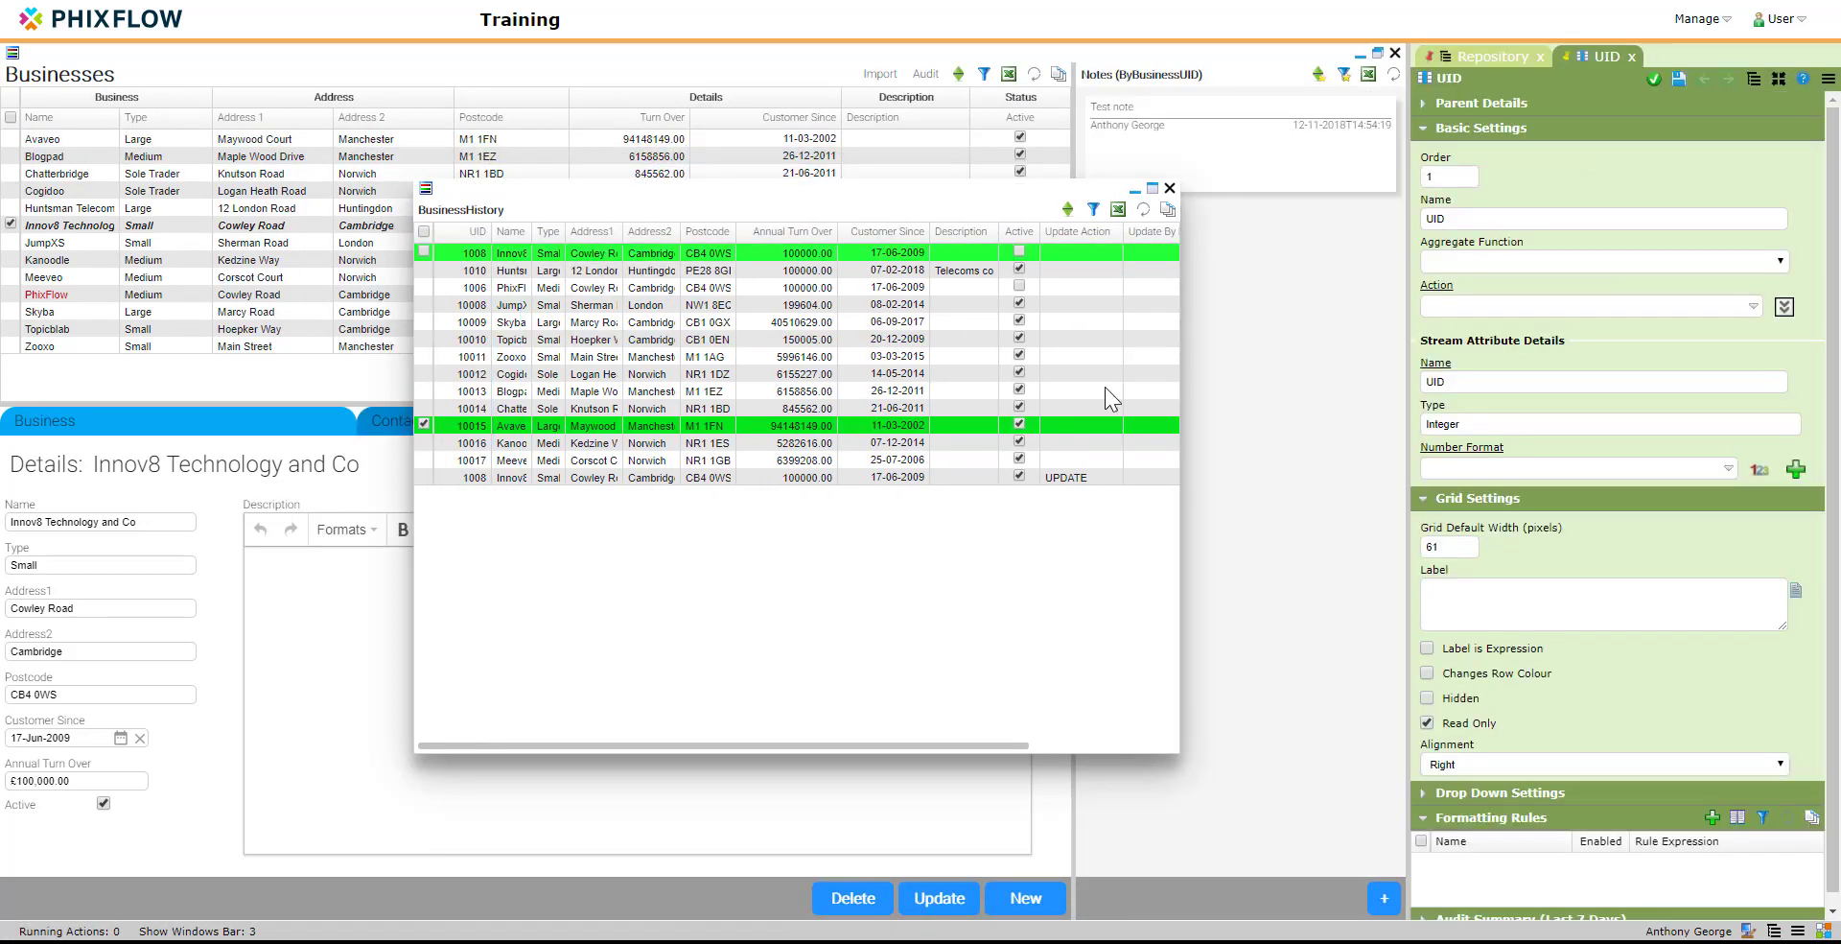
pyautogui.click(1425, 697)
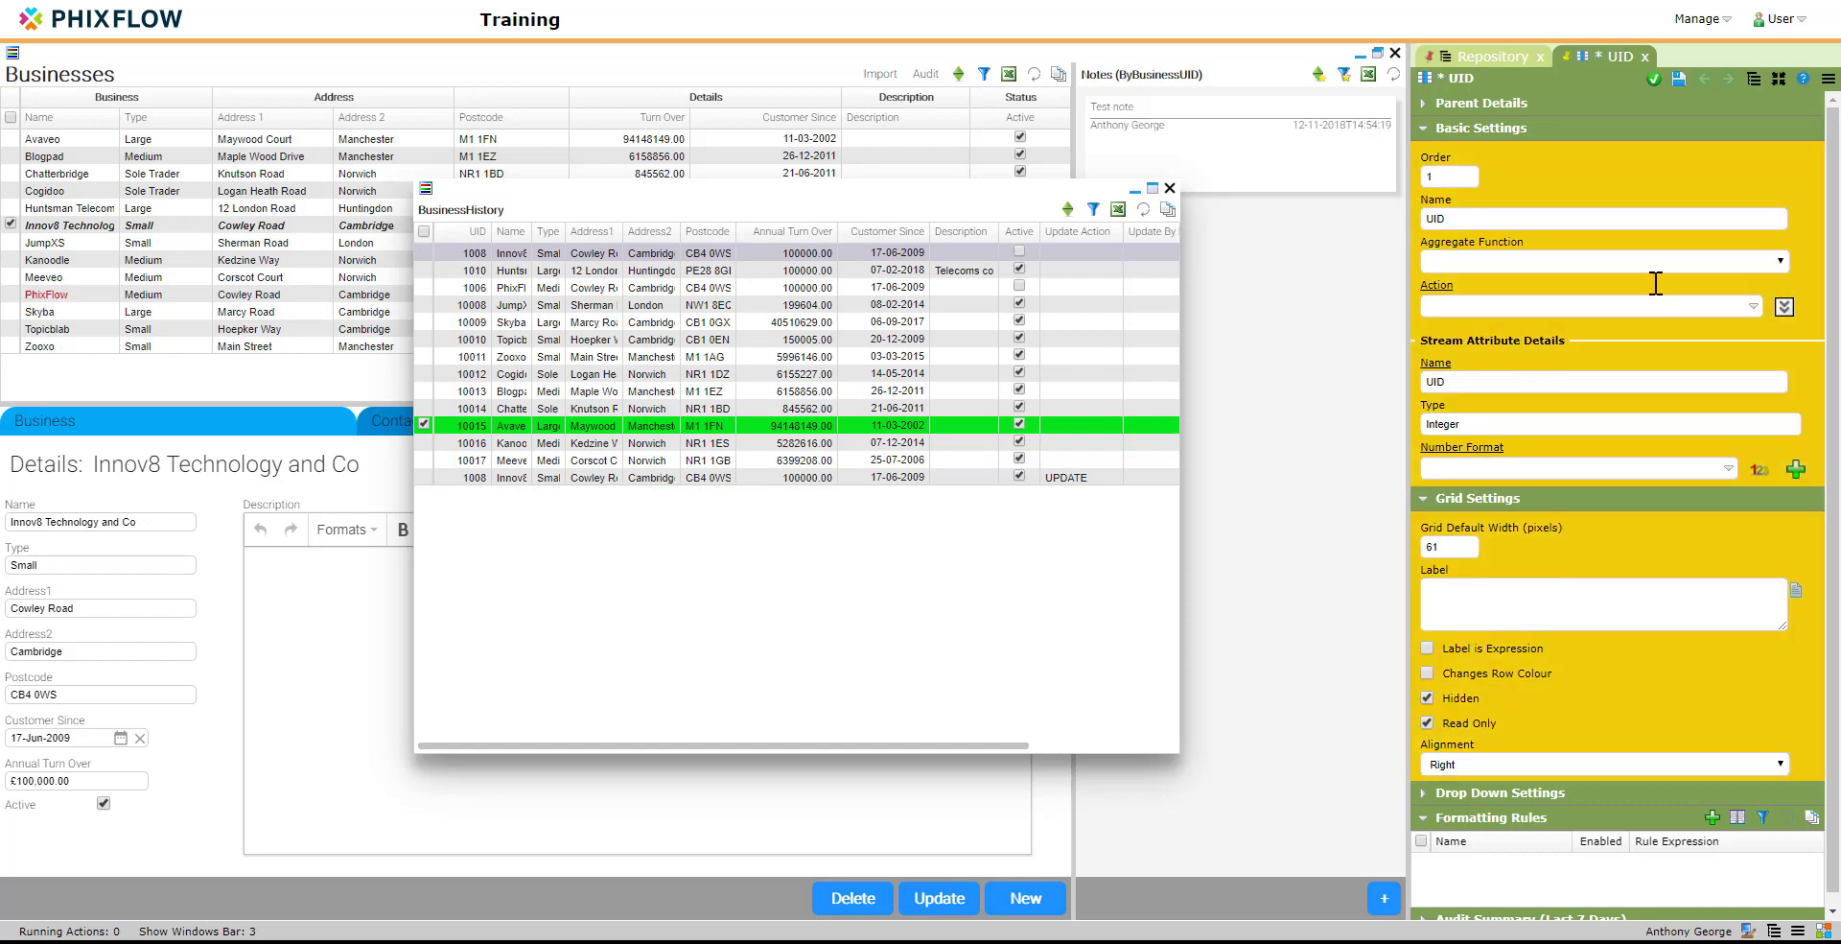
pyautogui.click(1652, 84)
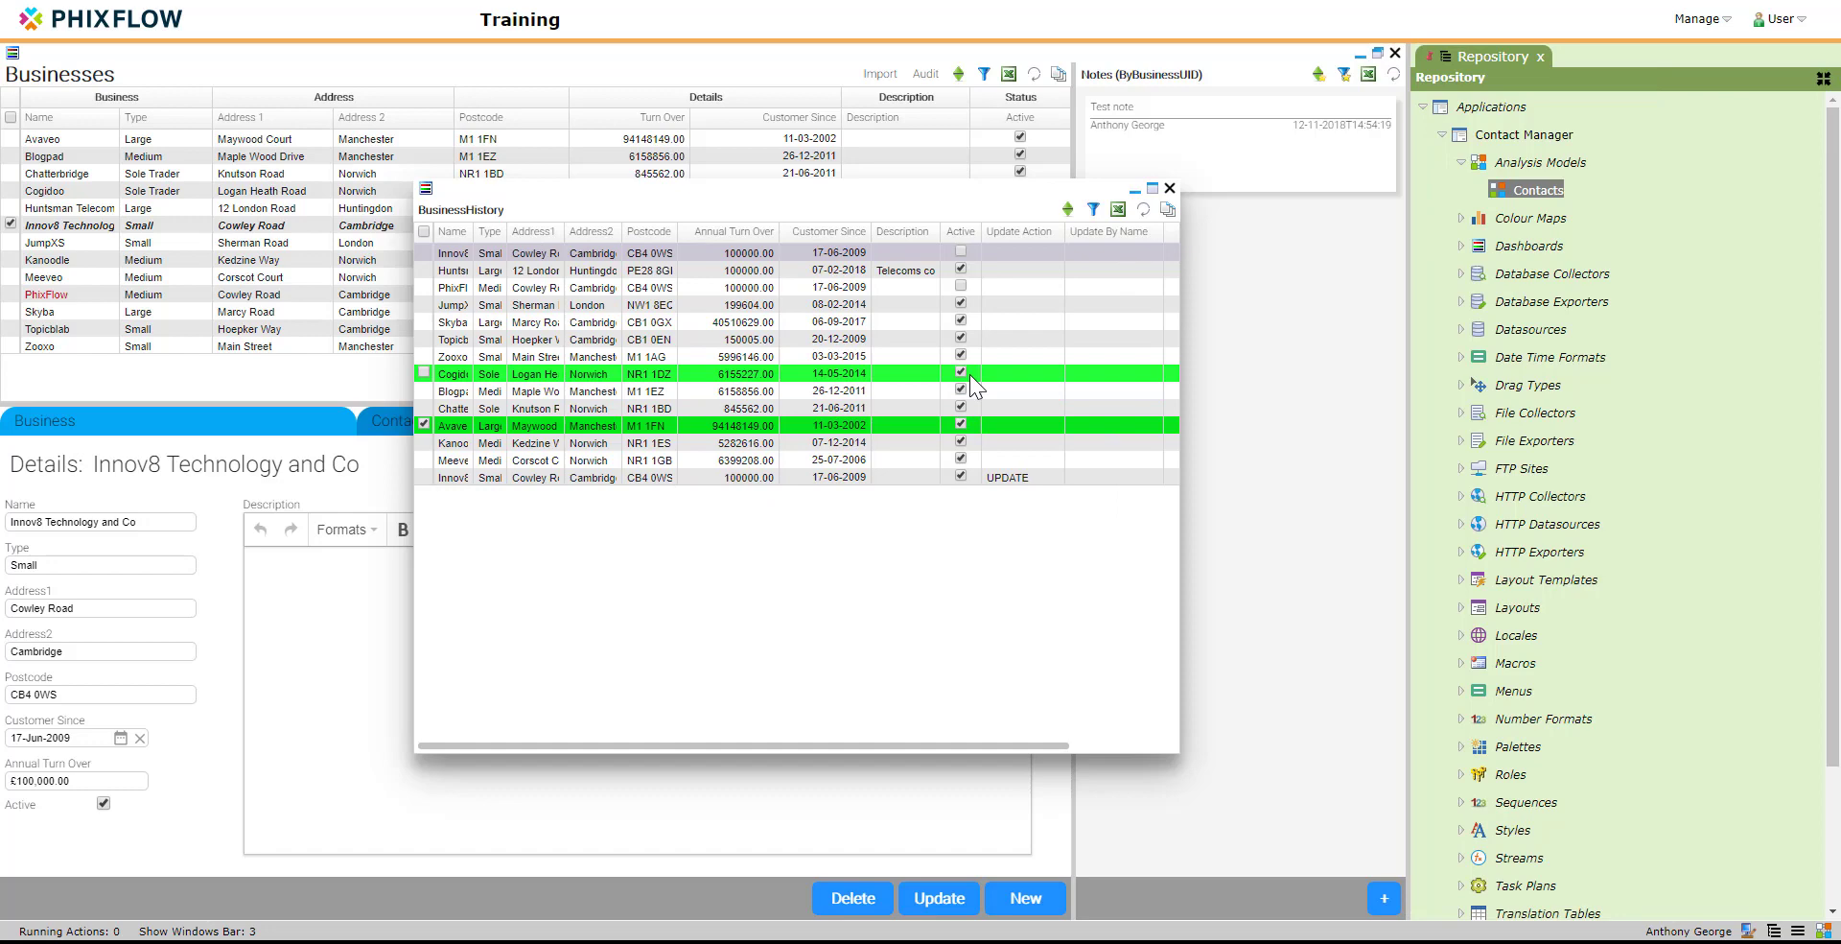
# Step: Move the history window aside and widen it so that all its columns through Updated Time fit
pyautogui.moveTo(657, 187); pyautogui.dragTo(462, 178)
pyautogui.moveTo(985, 604); pyautogui.dragTo(1286, 604)
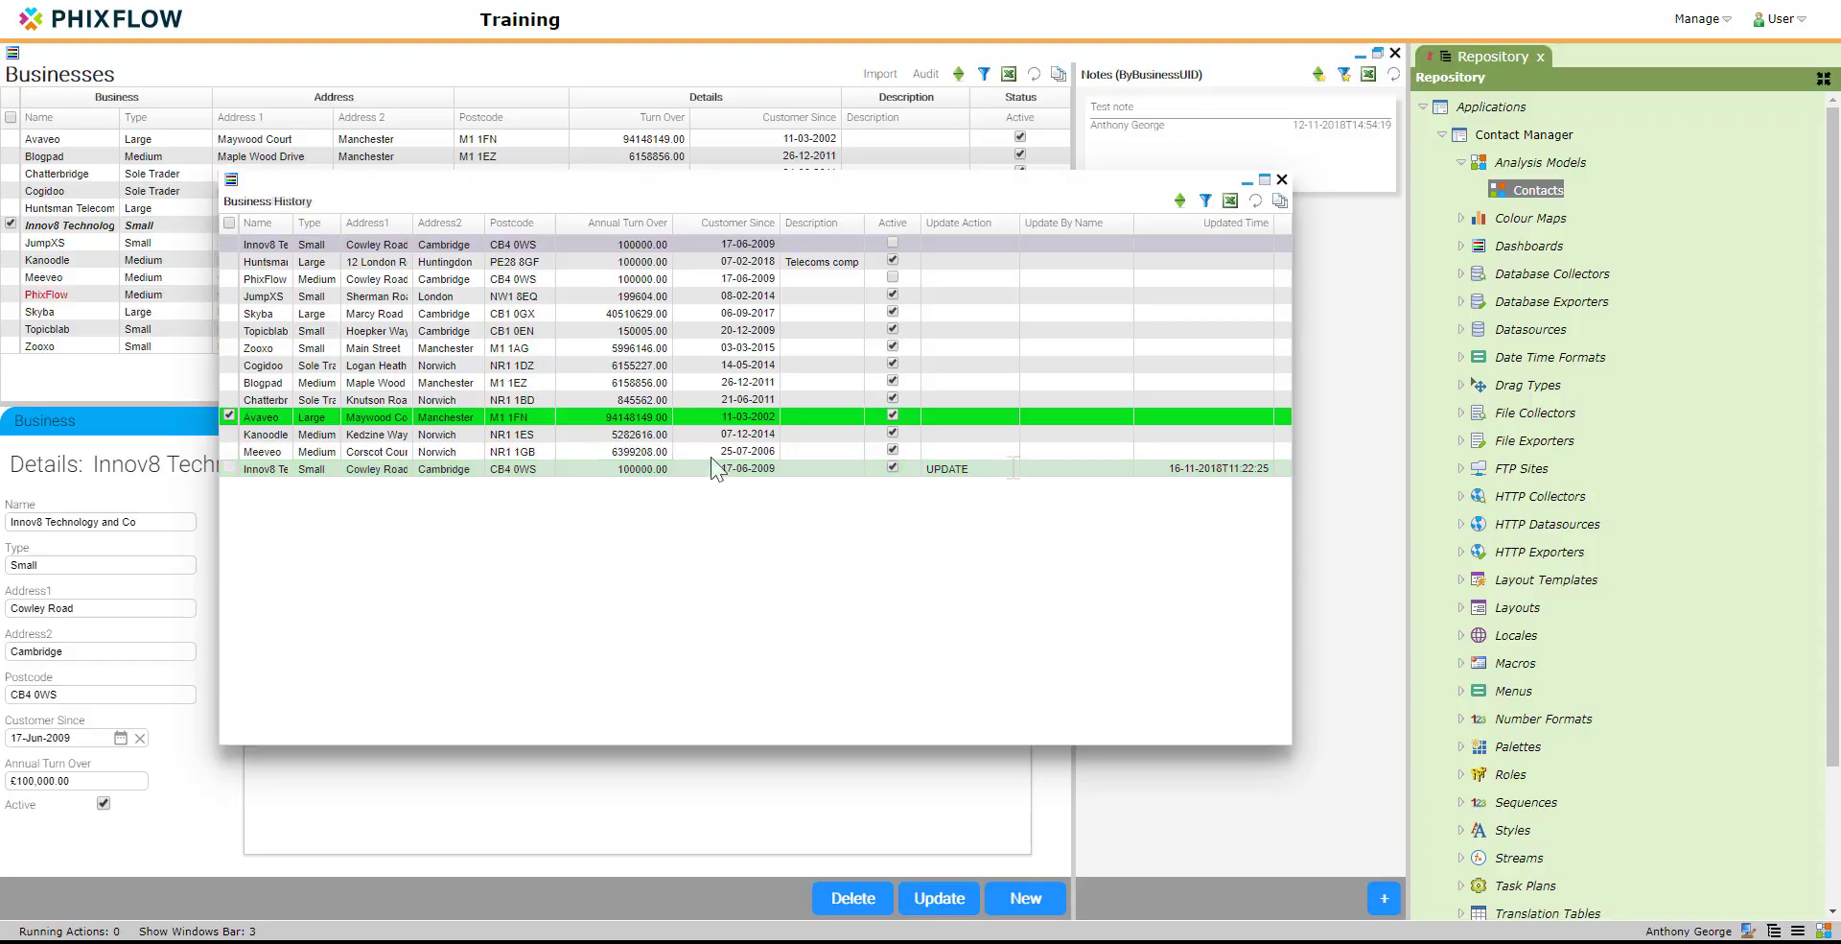
# Step: Set the Business History view's default sort order to ByName and apply the change
pyautogui.rightClick(714, 434)
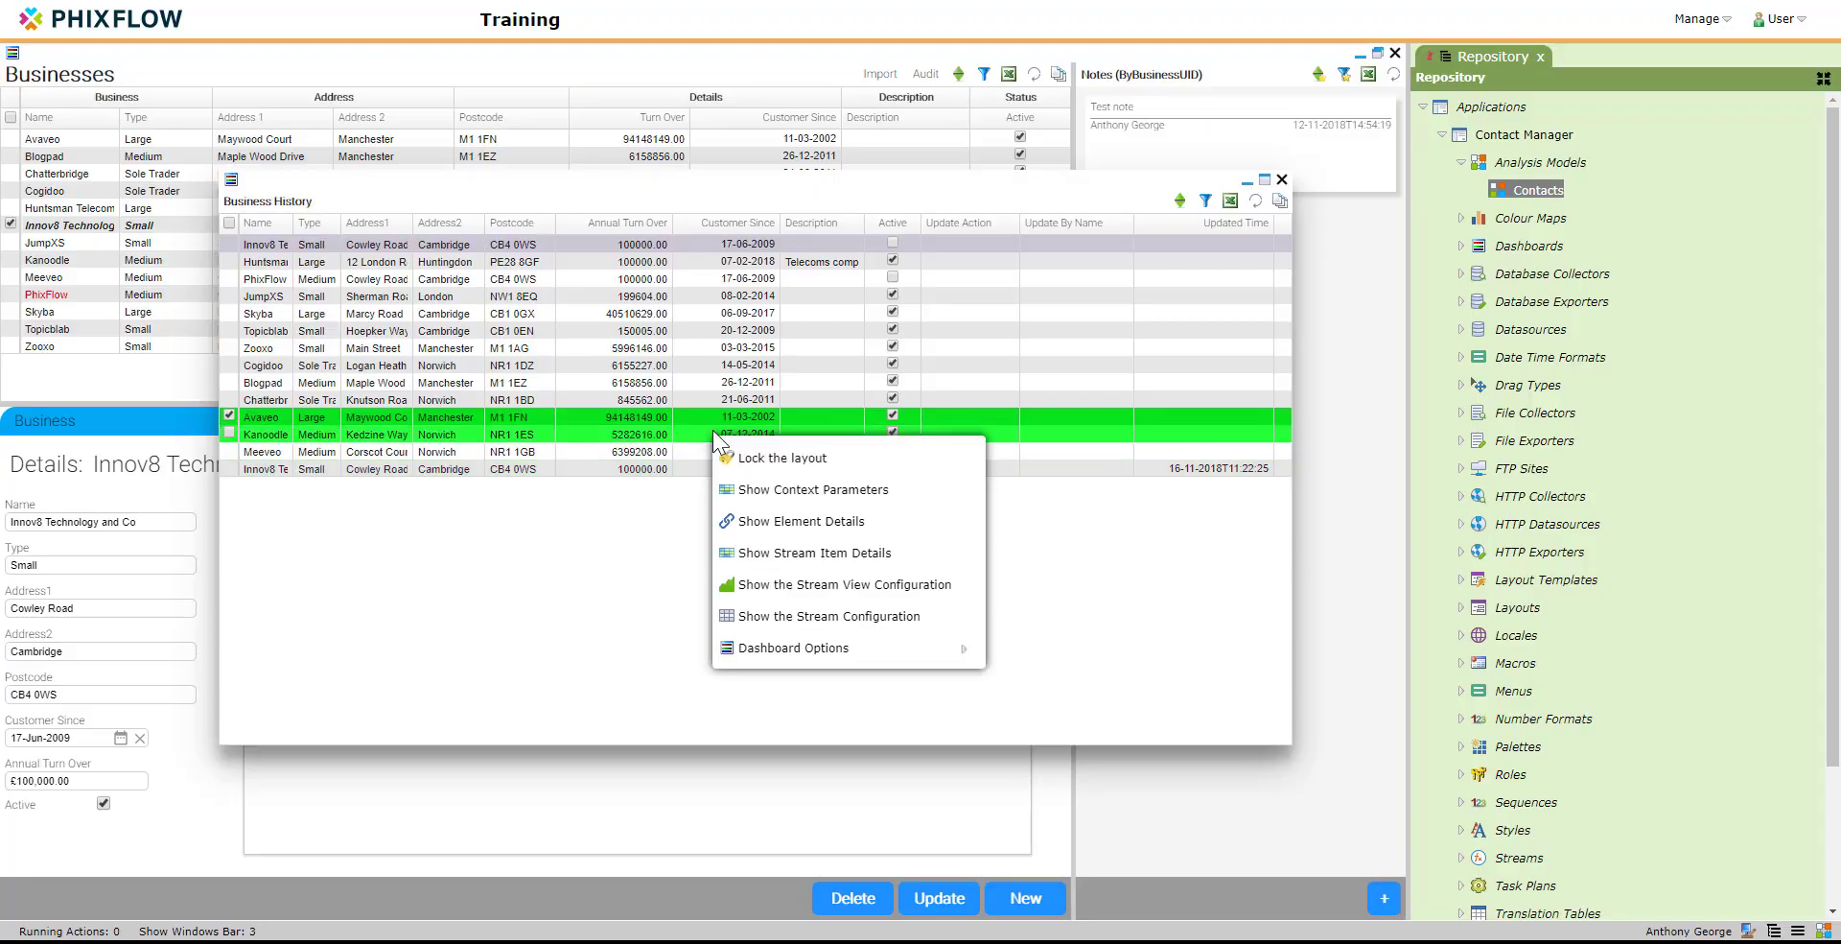
pyautogui.click(772, 584)
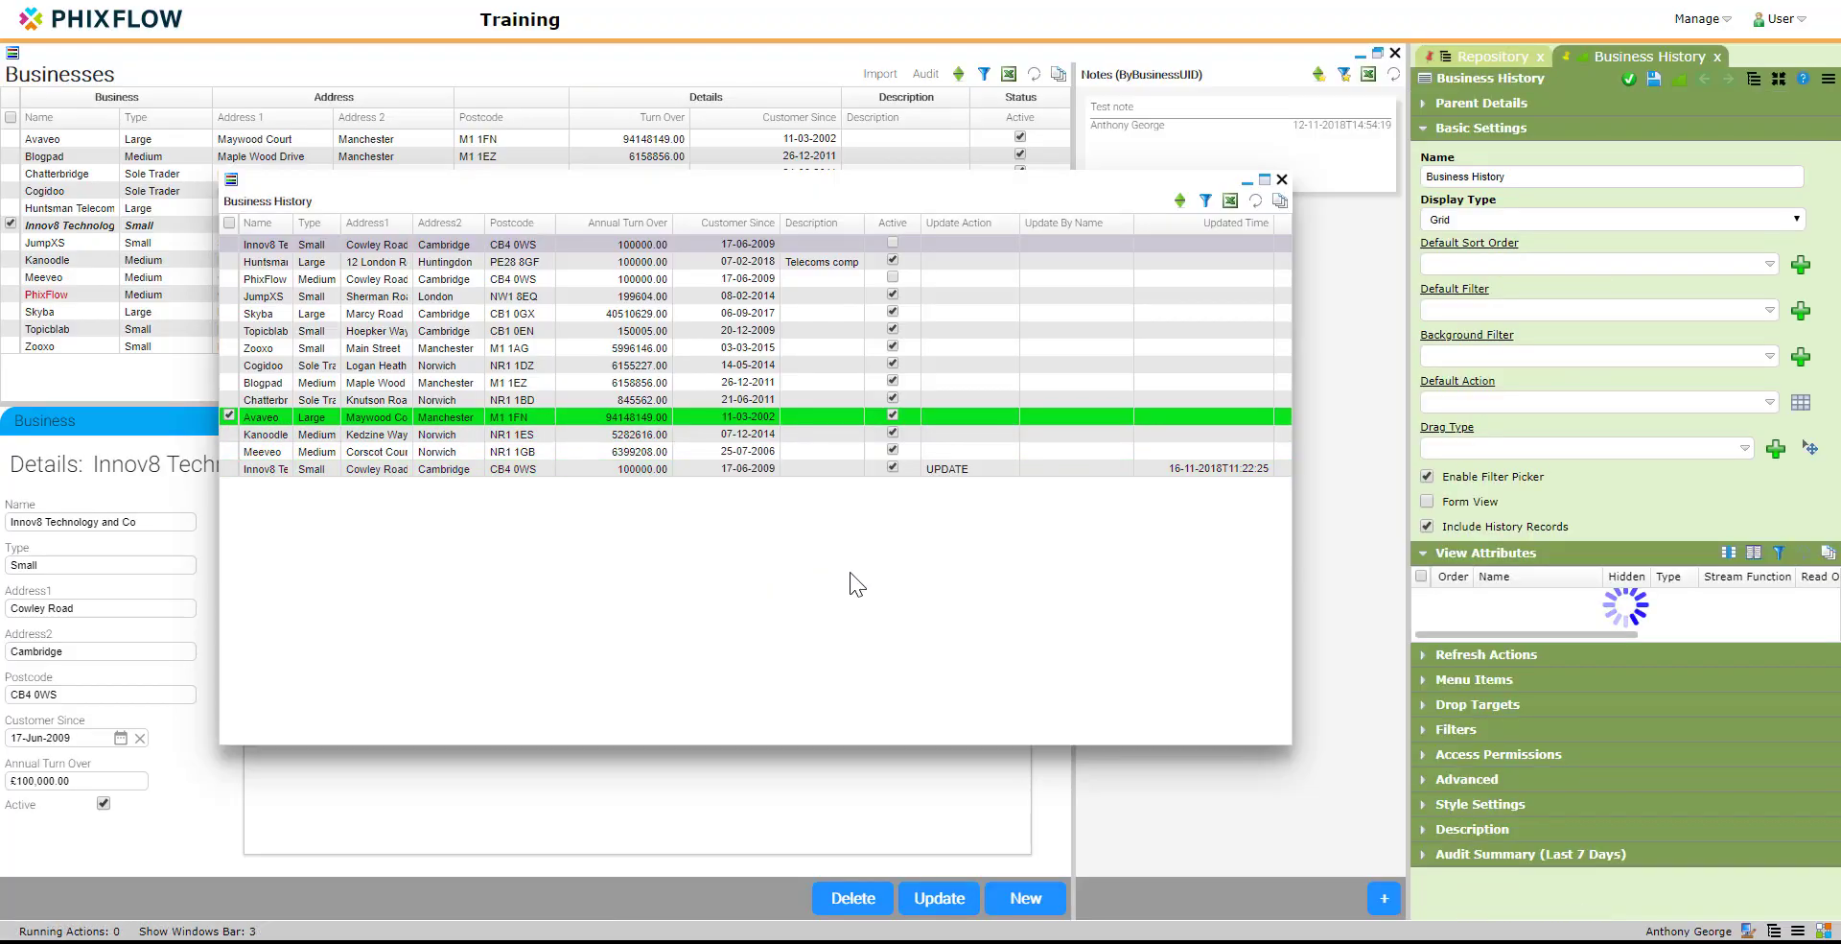
pyautogui.click(1665, 264)
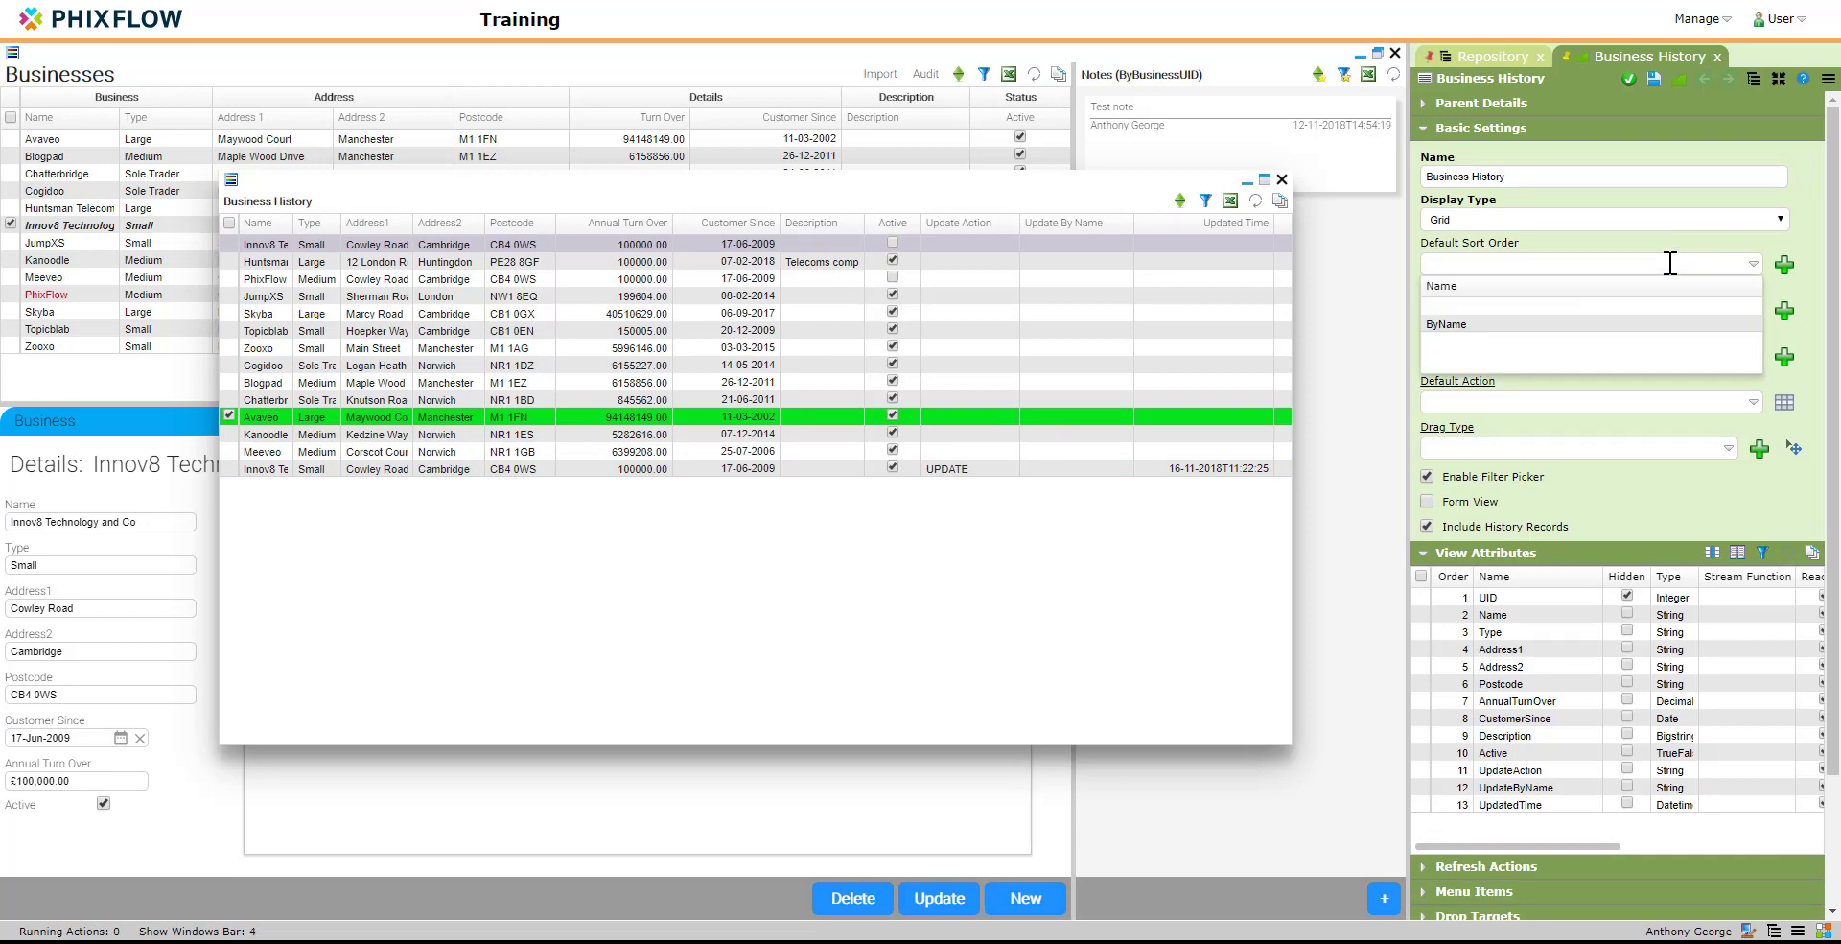
pyautogui.click(1630, 324)
pyautogui.click(1653, 84)
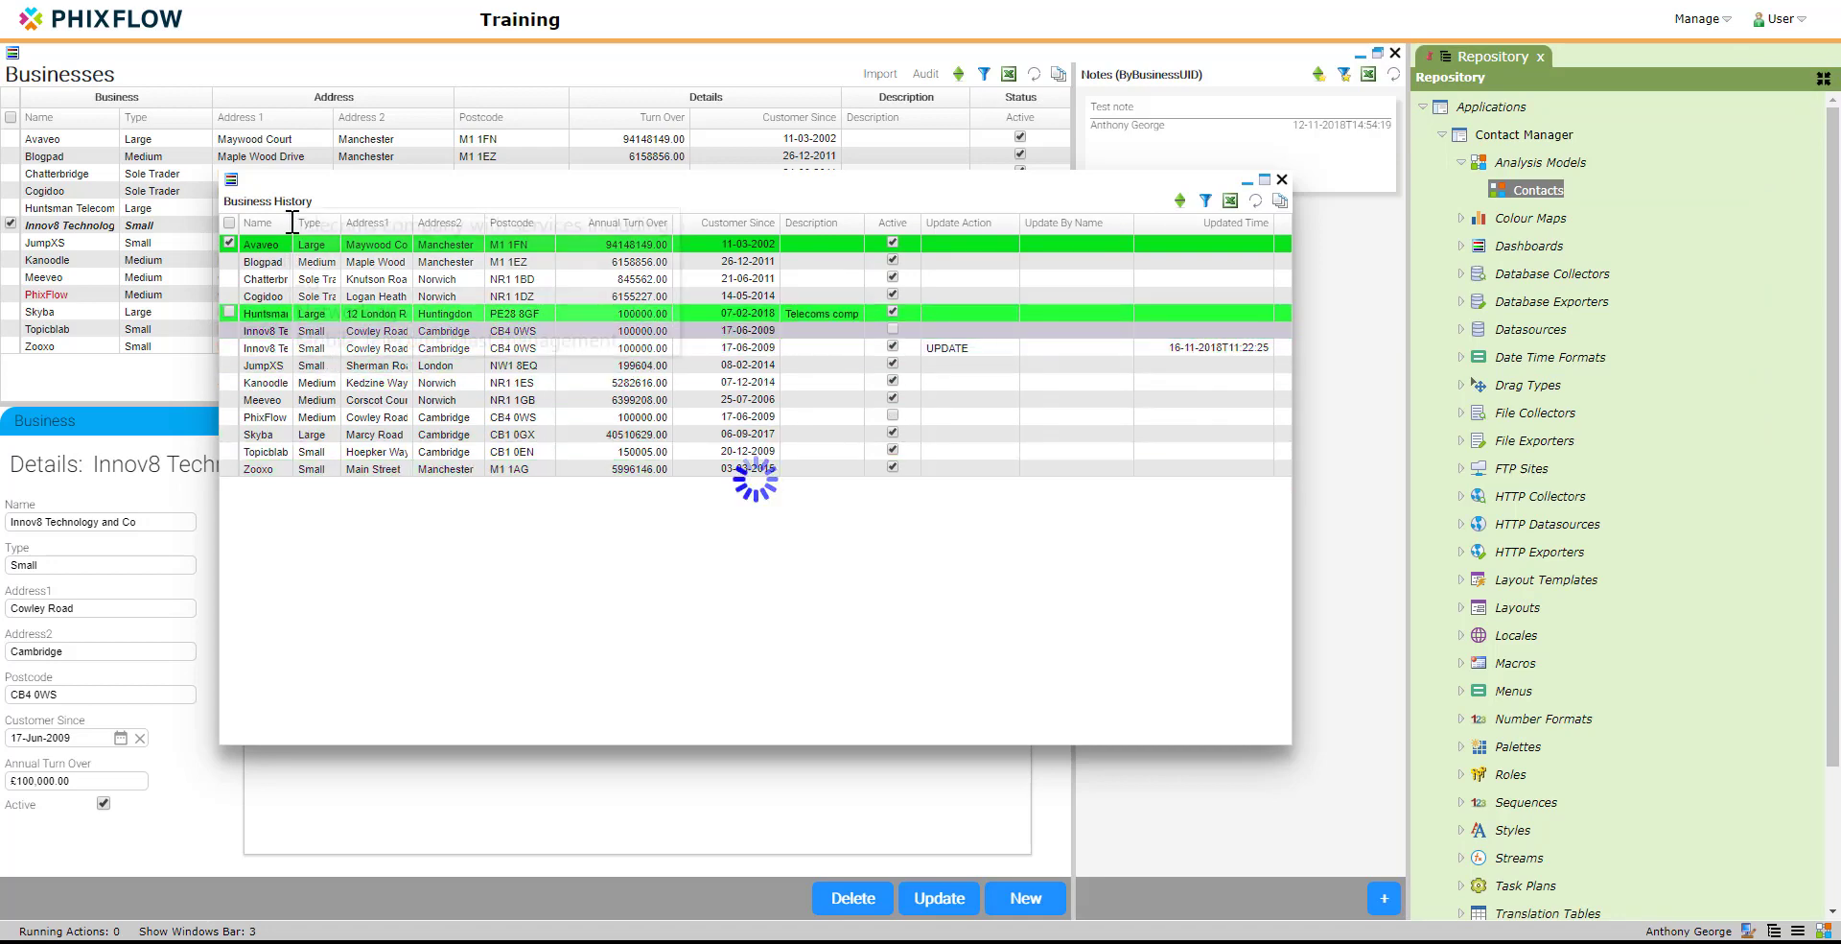
# Step: Widen the Name column of the history grid, and close the history and Businesses dashboards
pyautogui.moveTo(294, 223); pyautogui.dragTo(389, 216)
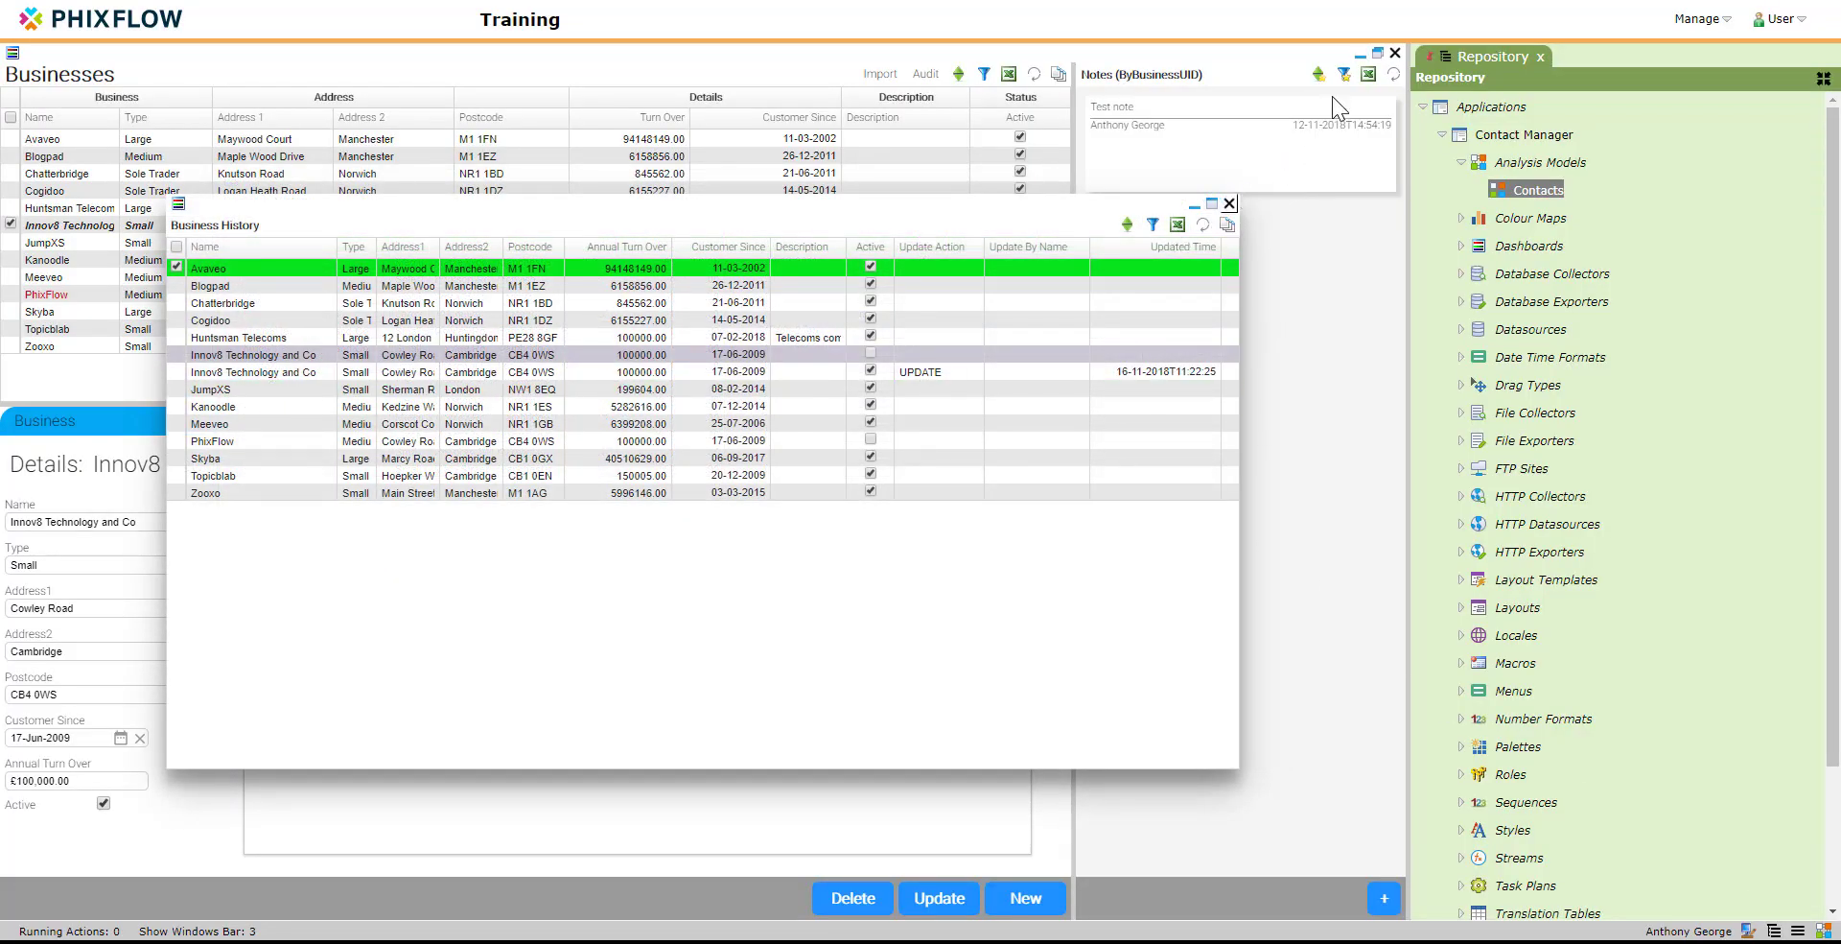
pyautogui.click(1229, 204)
pyautogui.click(1395, 53)
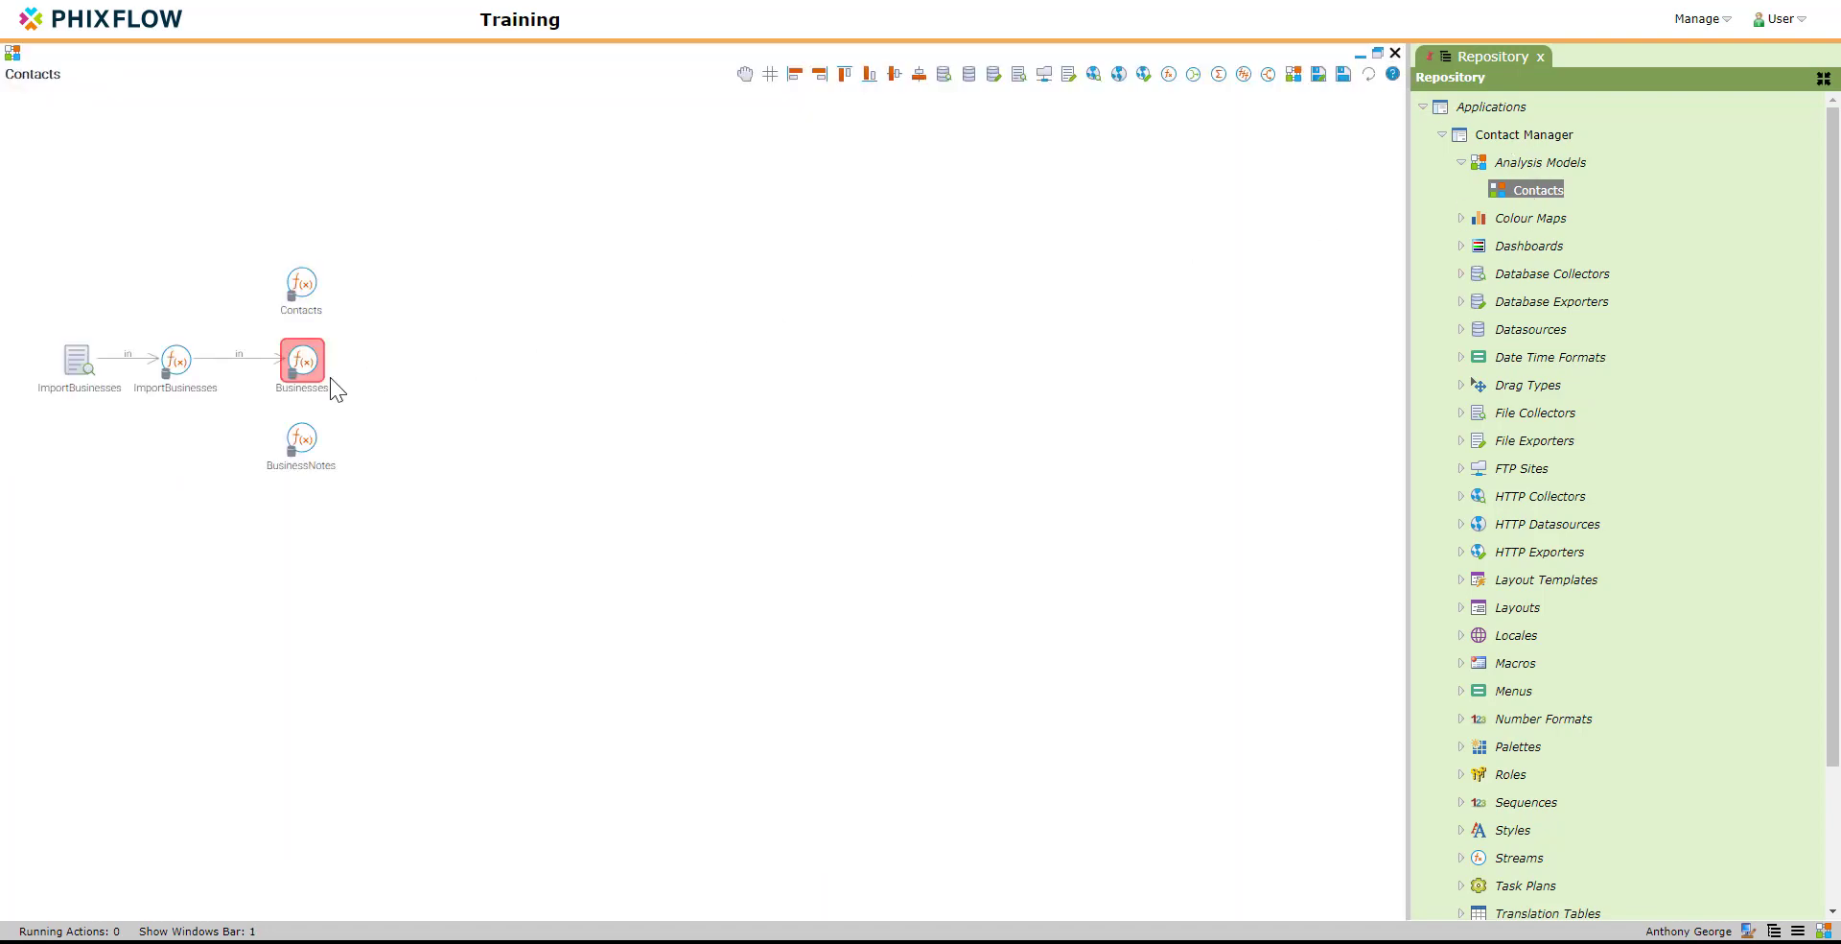
# Step: Set the expression of the Businesses stream's UpdateAction attribute to "IMPORT" and apply it
pyautogui.doubleClick(305, 359)
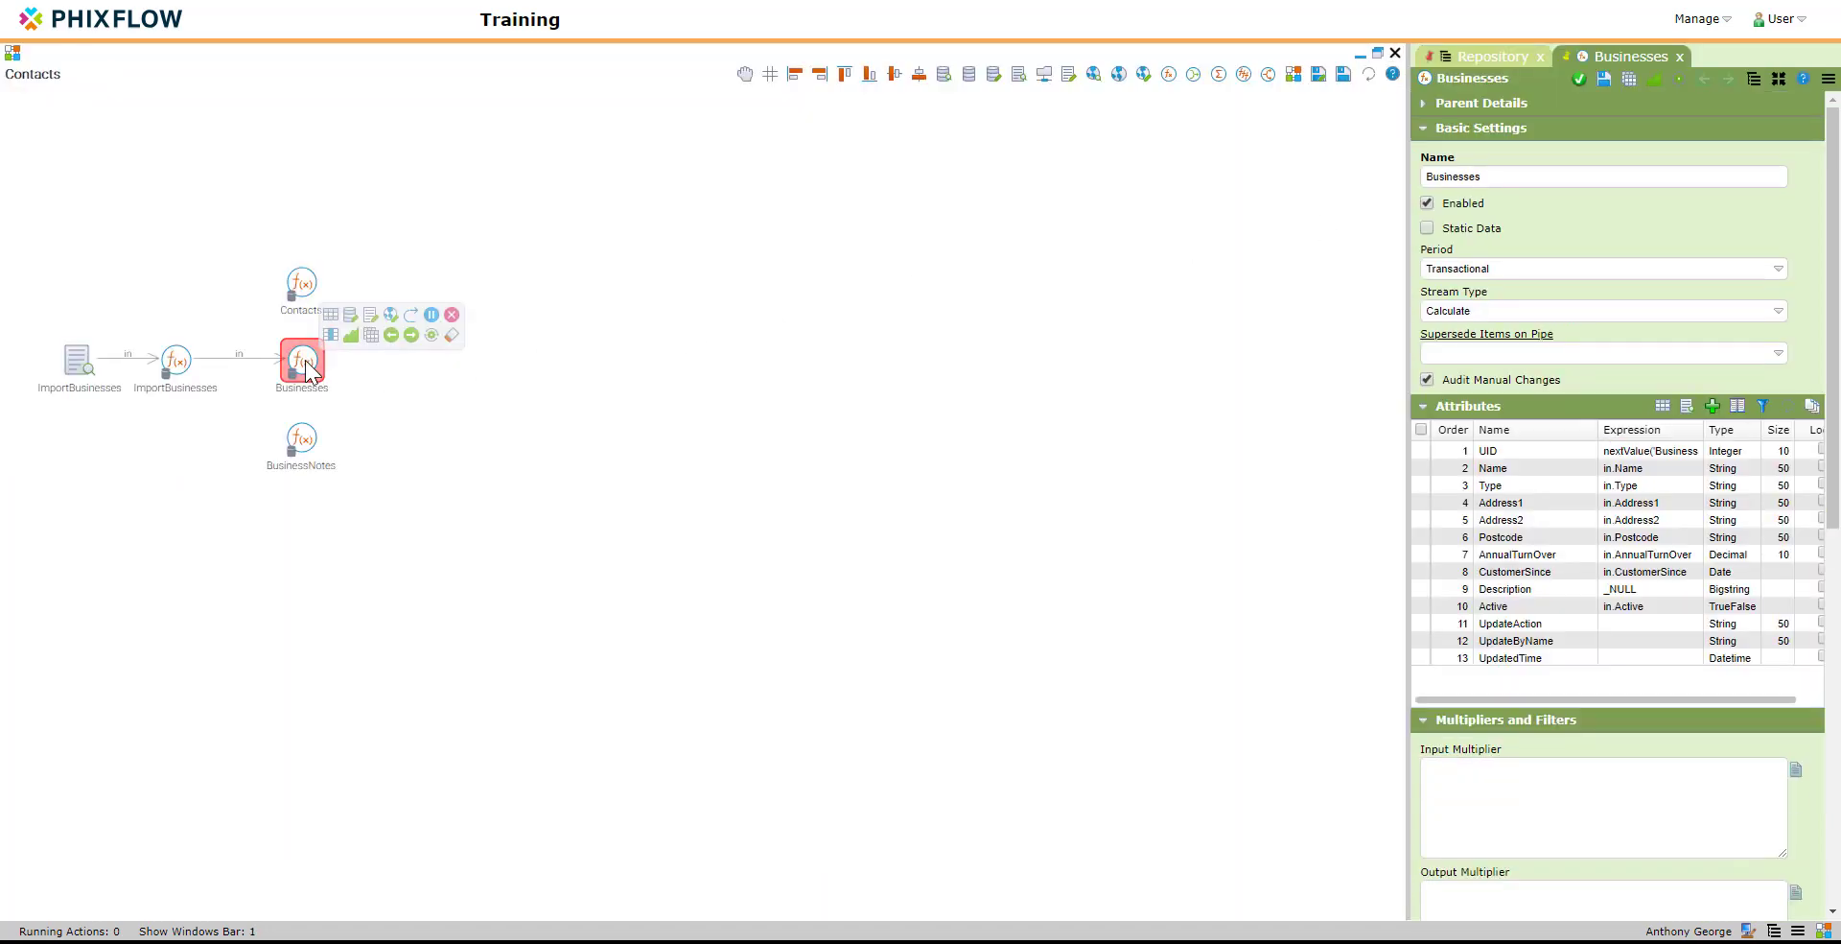
pyautogui.click(1618, 625)
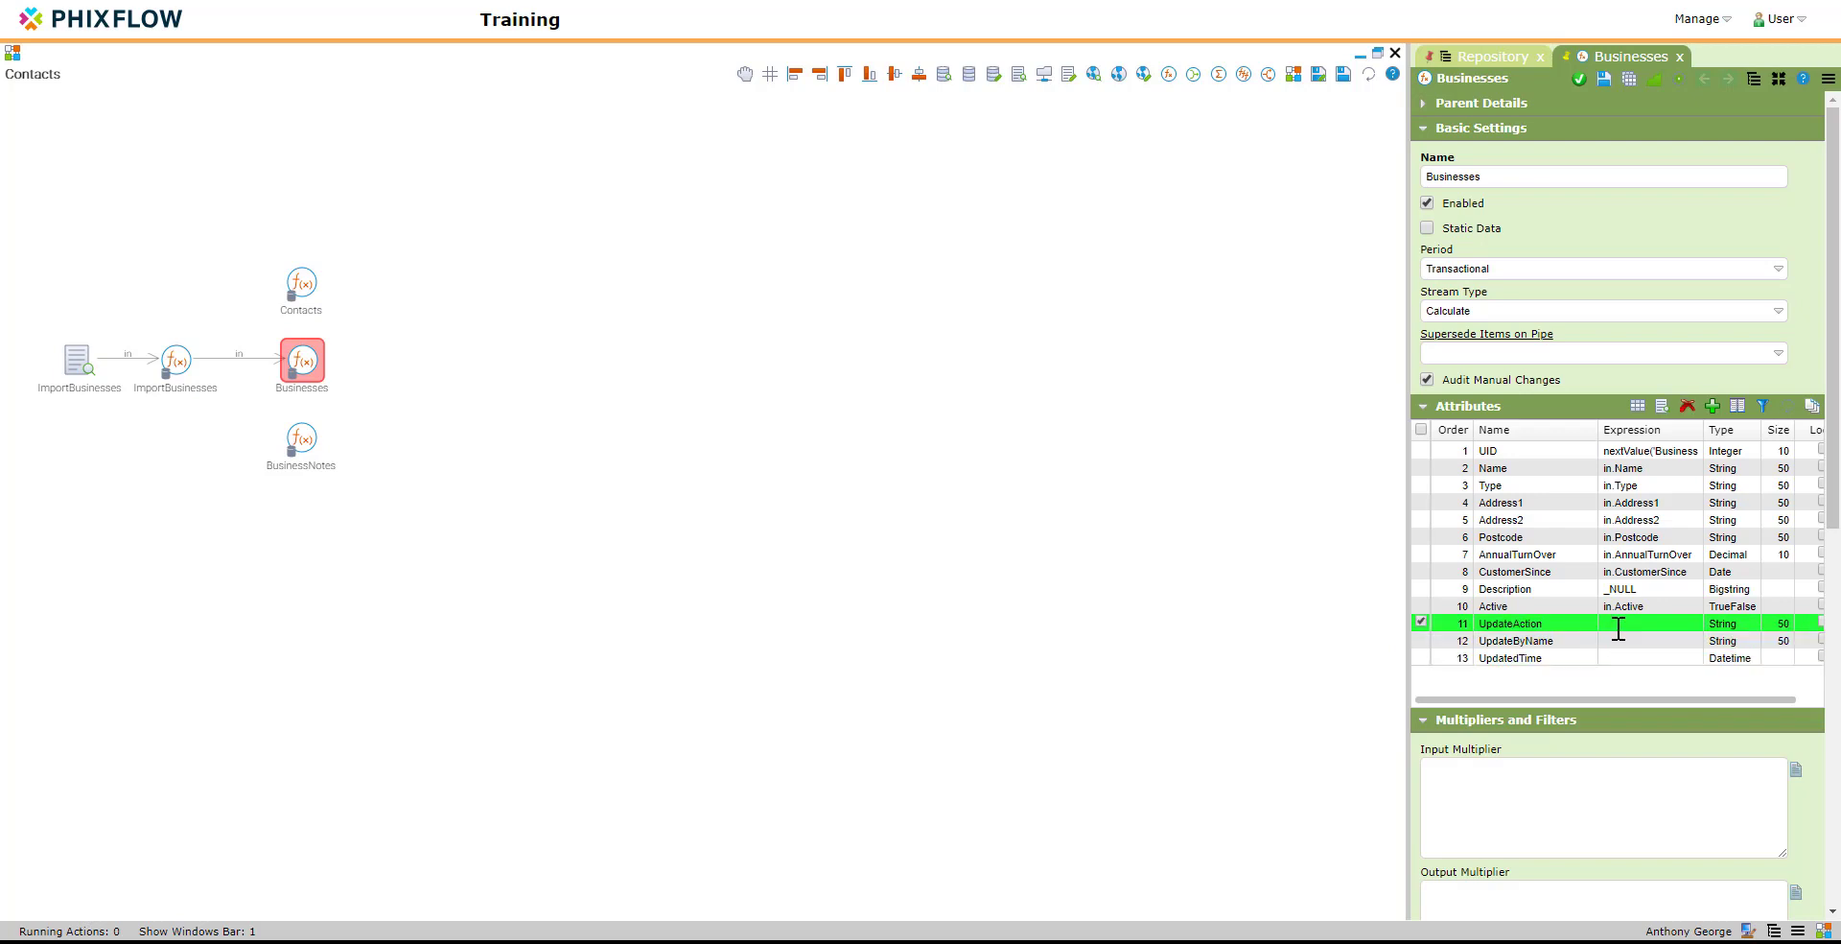
pyautogui.doubleClick(1619, 625)
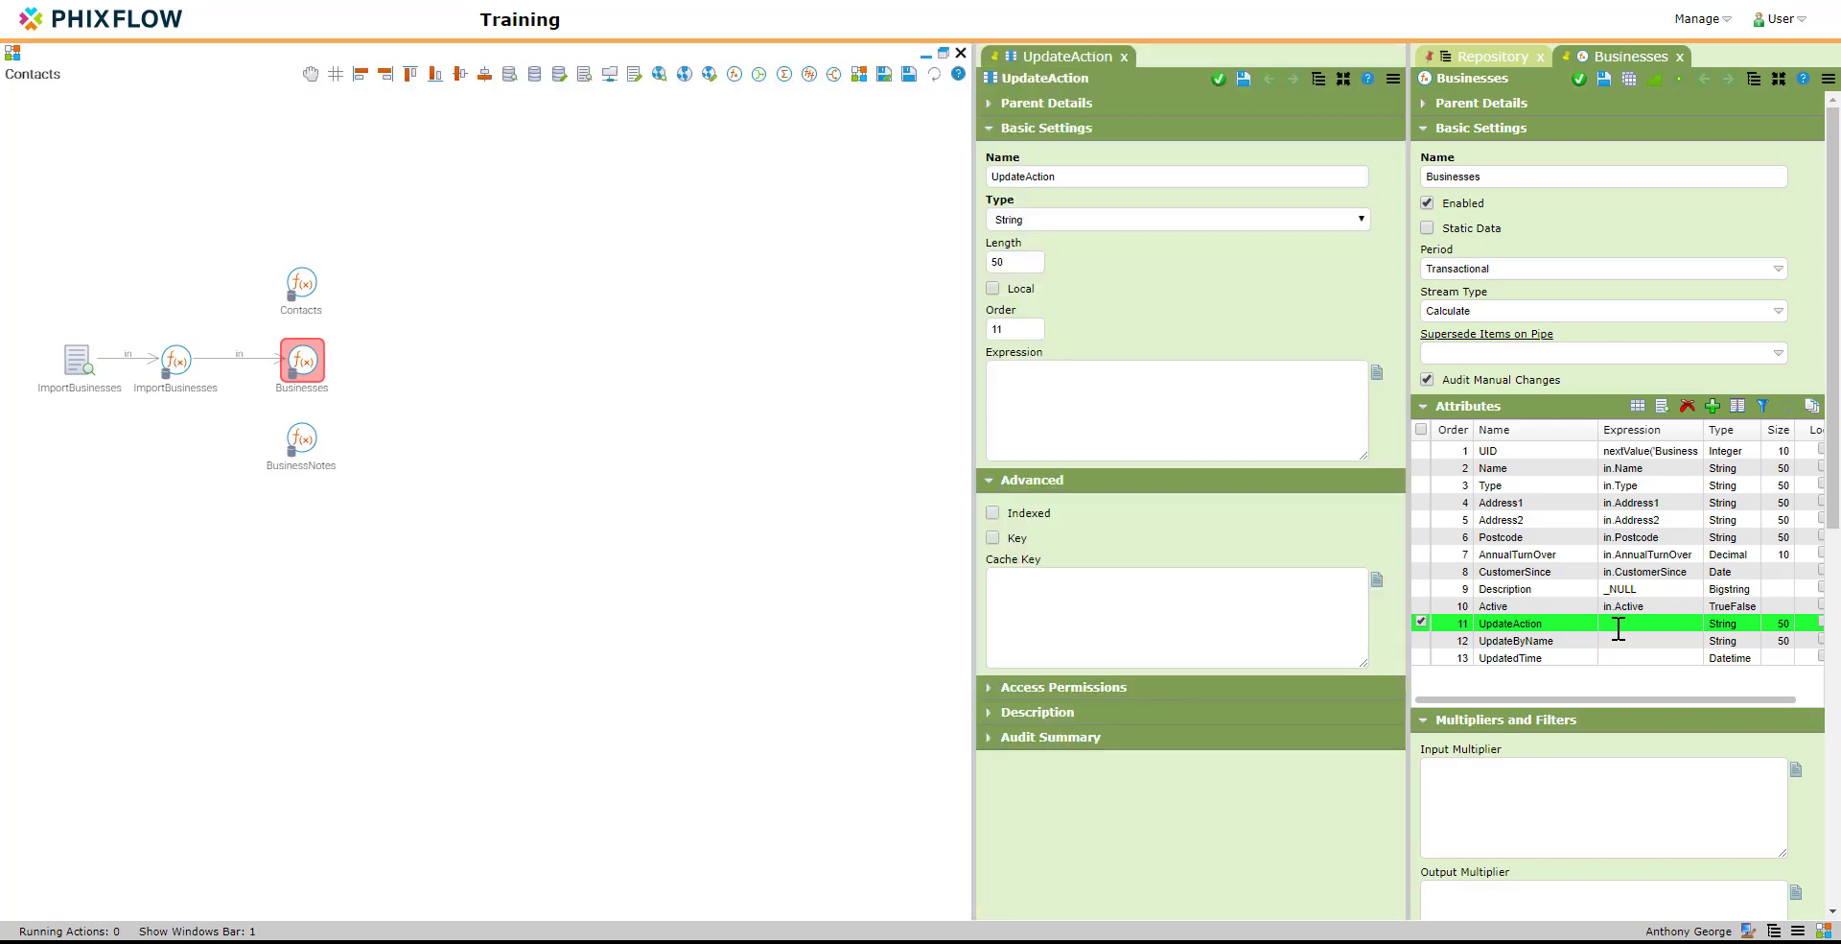
pyautogui.click(1056, 390)
pyautogui.write("'")
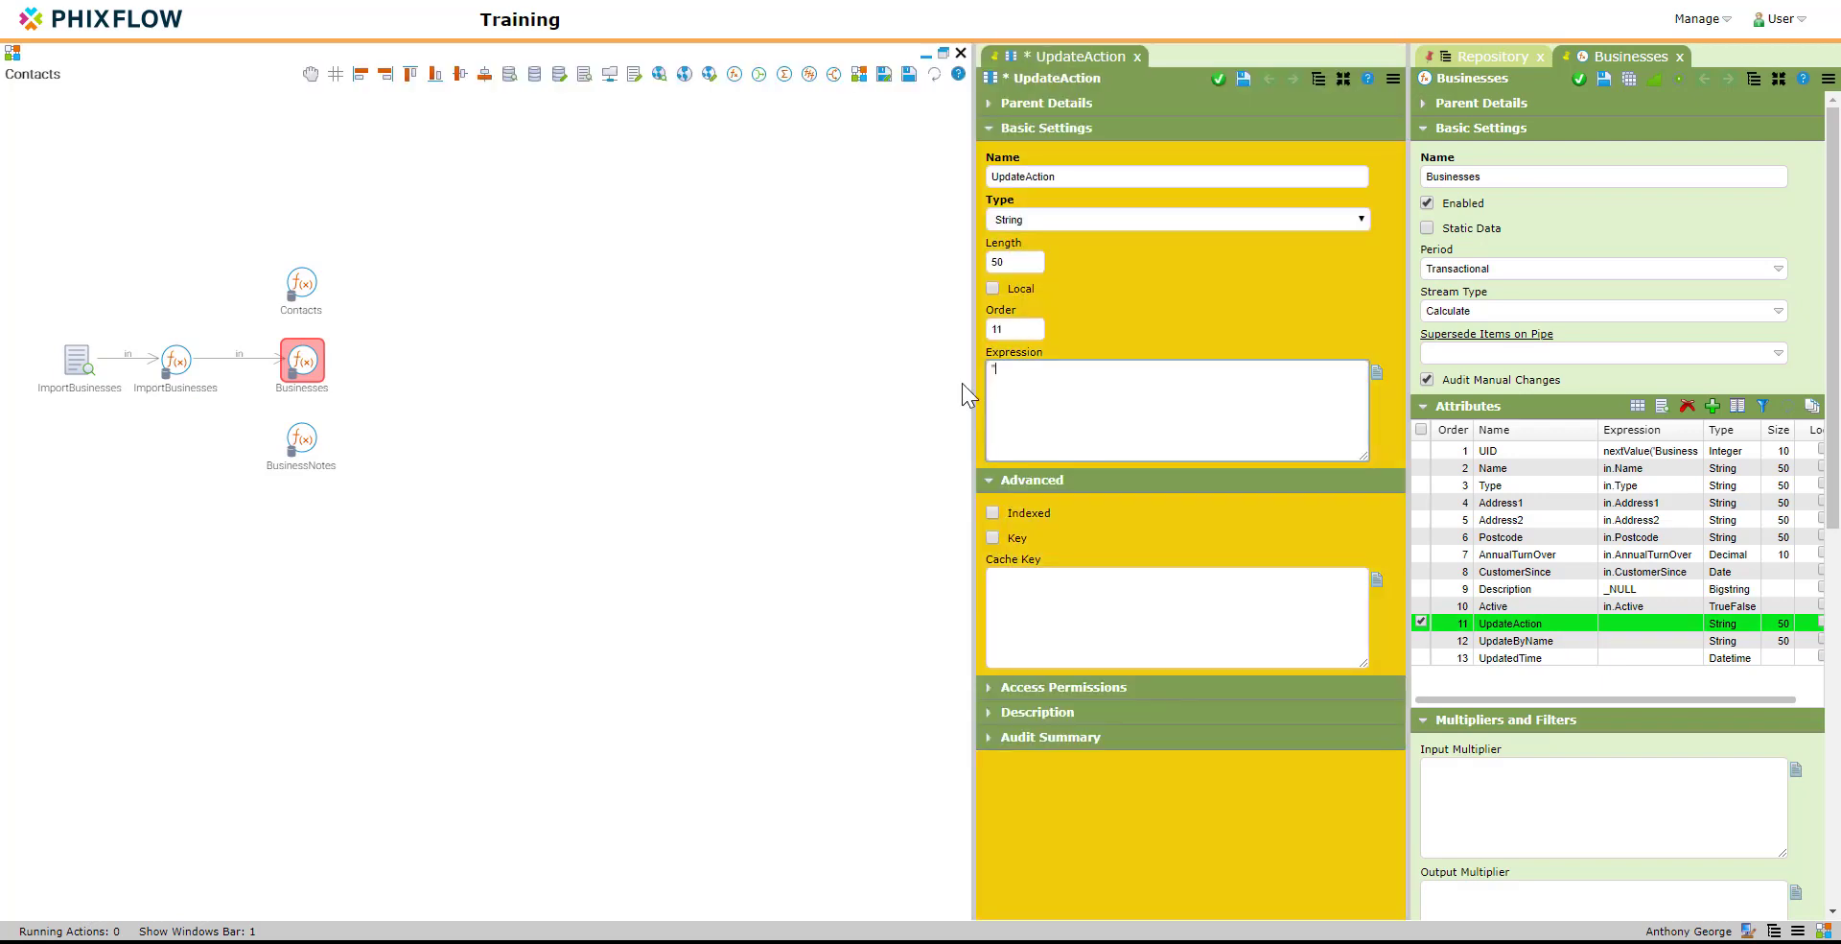
pyautogui.write('IMPORT')
pyautogui.click(1218, 78)
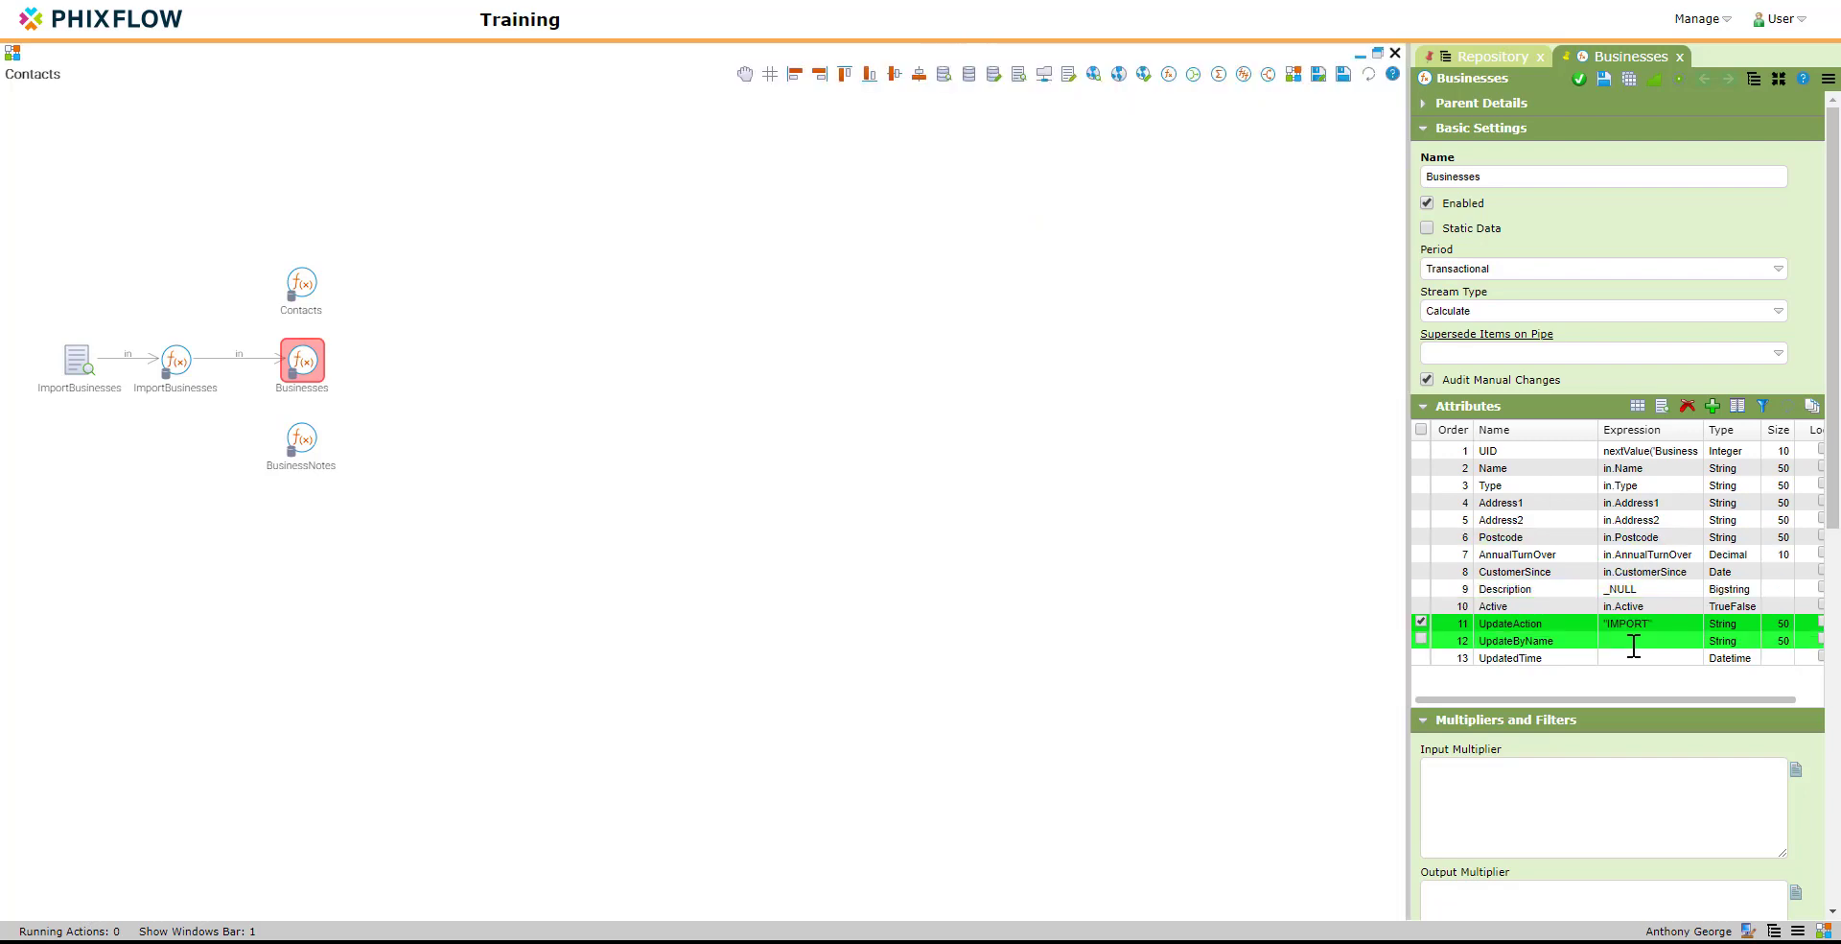
# Step: Set the expression of the Businesses stream's UpdateByName attribute to _user.name and apply it
pyautogui.doubleClick(1630, 641)
pyautogui.click(1131, 404)
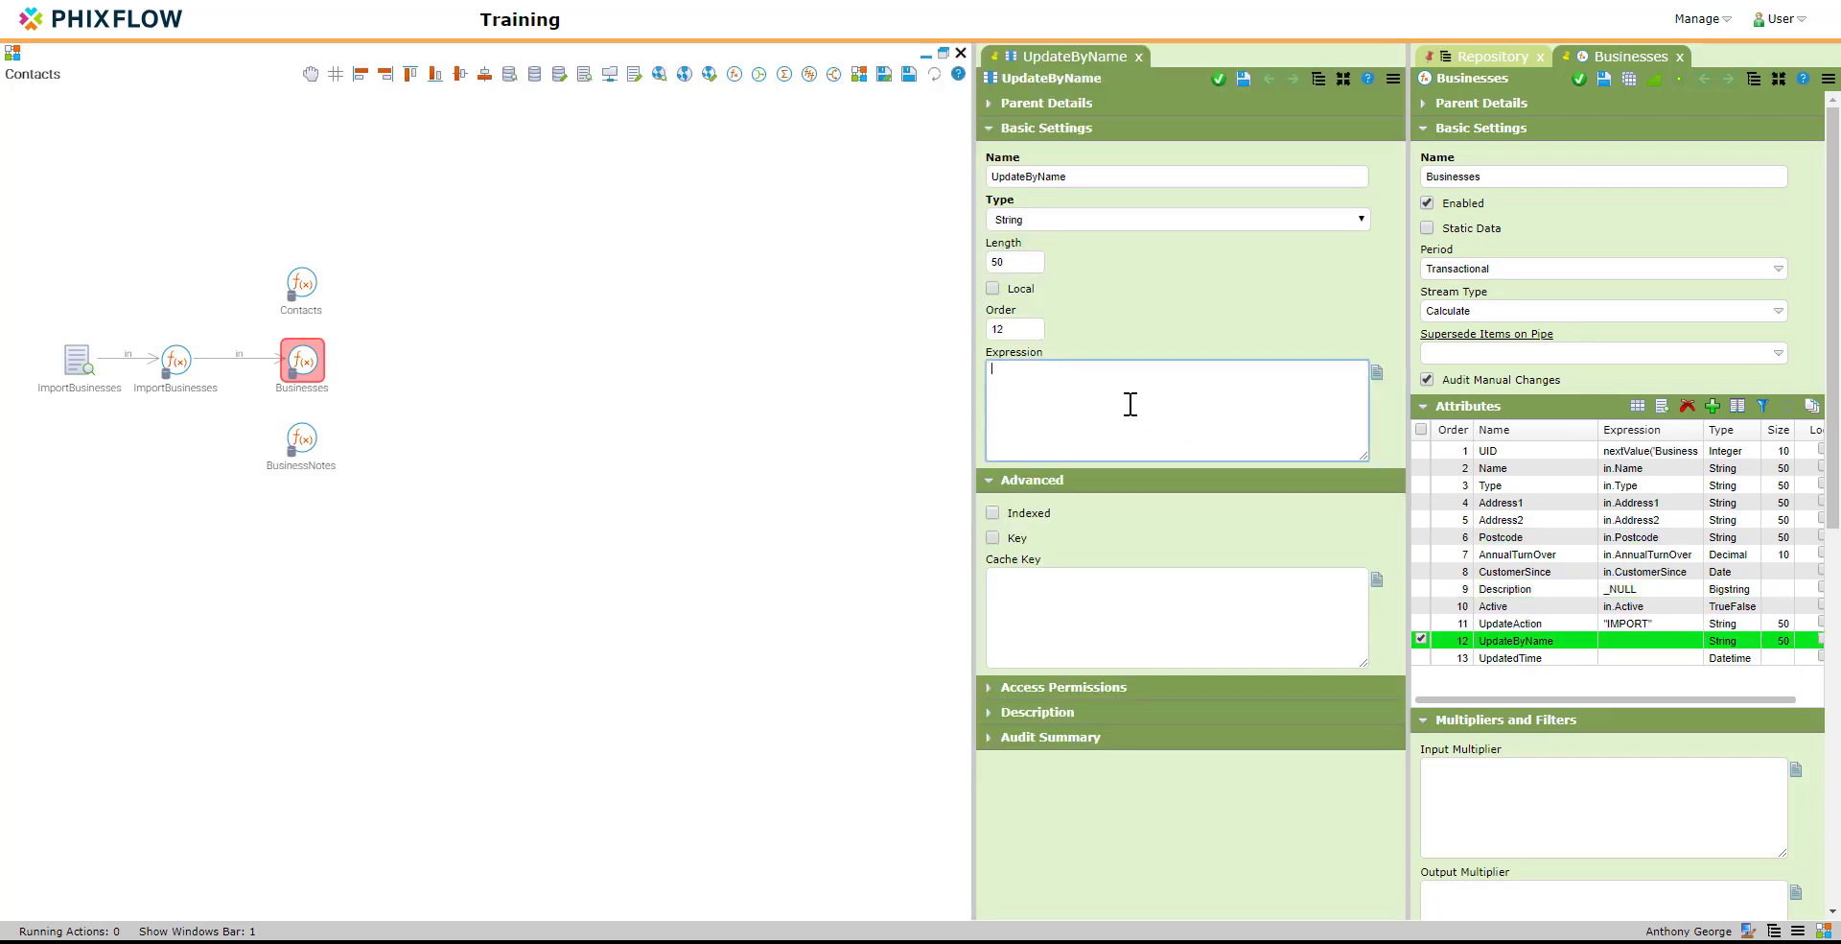
pyautogui.write('_')
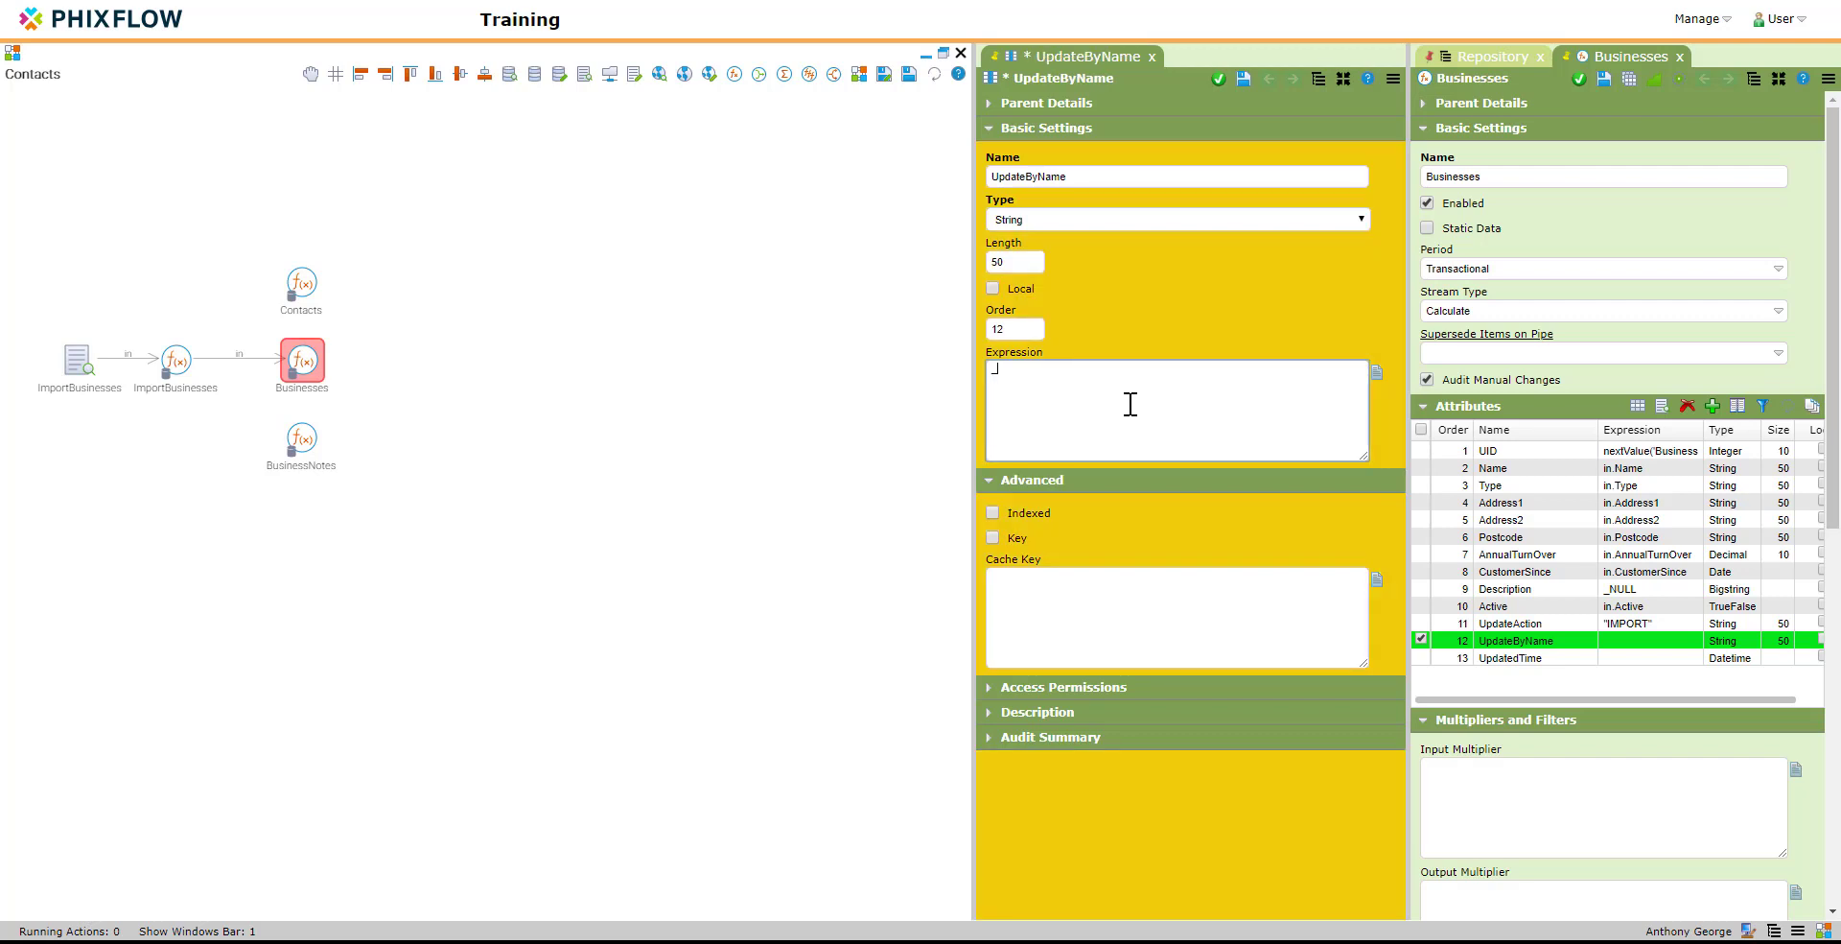
pyautogui.write('user.name')
pyautogui.click(1218, 78)
# Step: Set the expression of the Businesses stream's UpdatedTime attribute to now() and apply it
pyautogui.doubleClick(1583, 658)
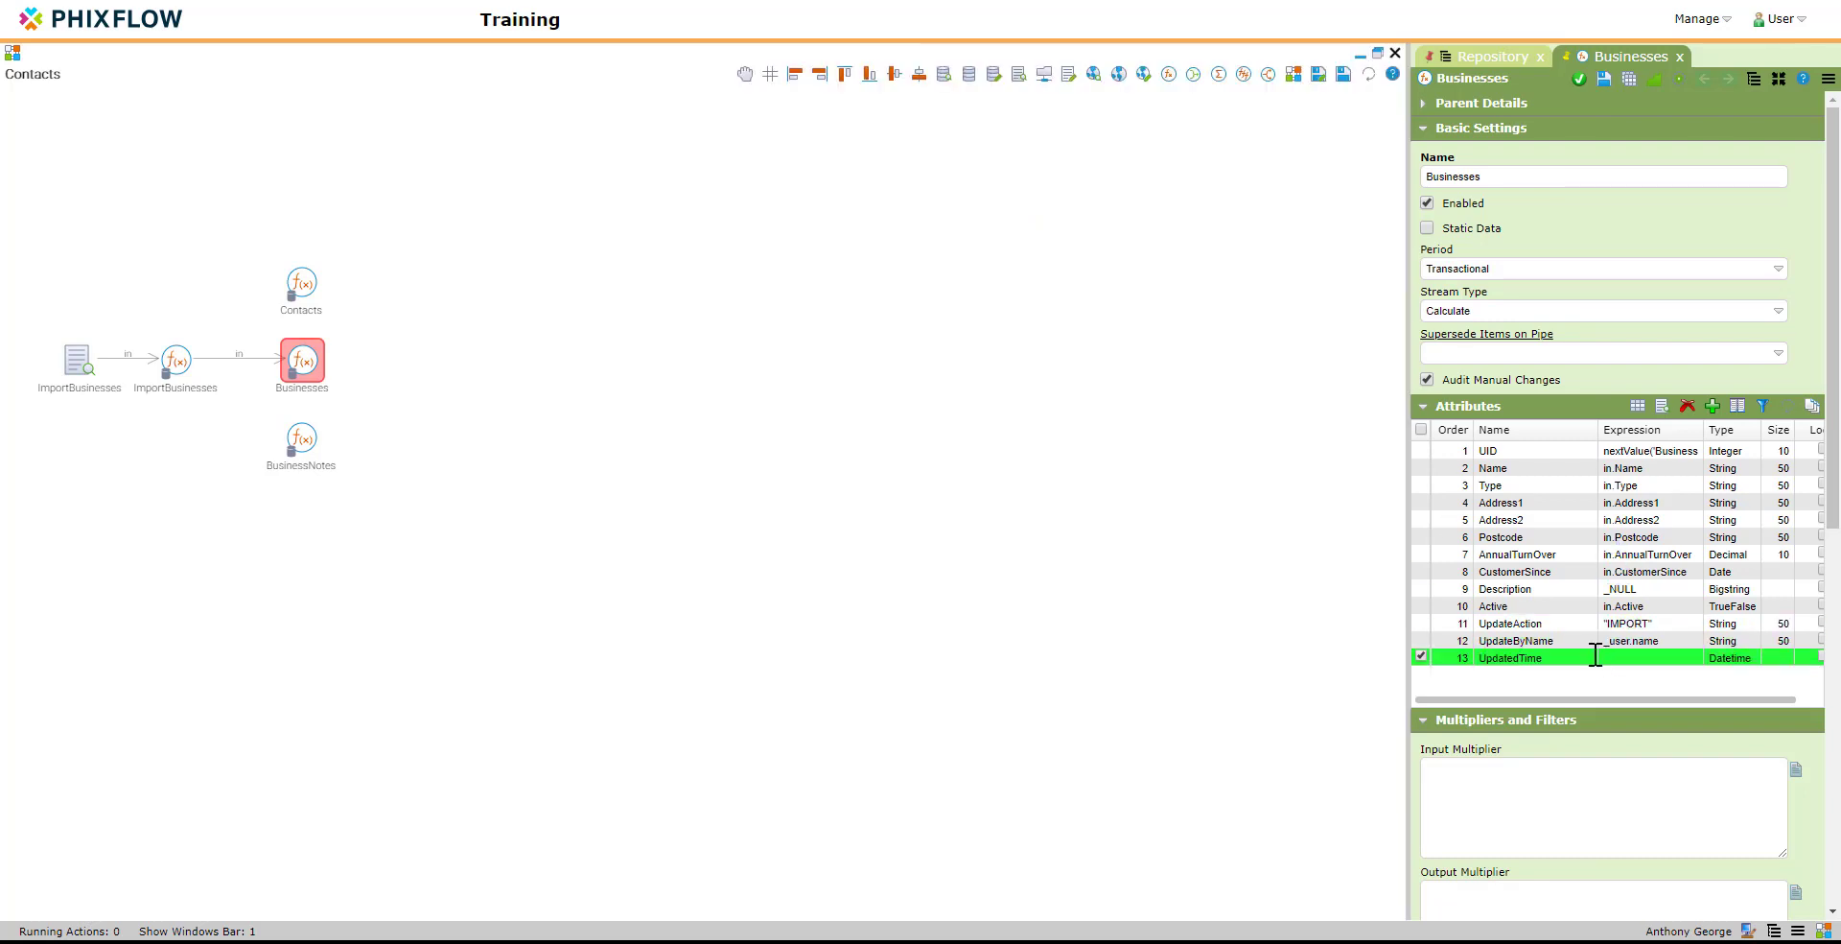
pyautogui.click(1120, 376)
pyautogui.write('now()')
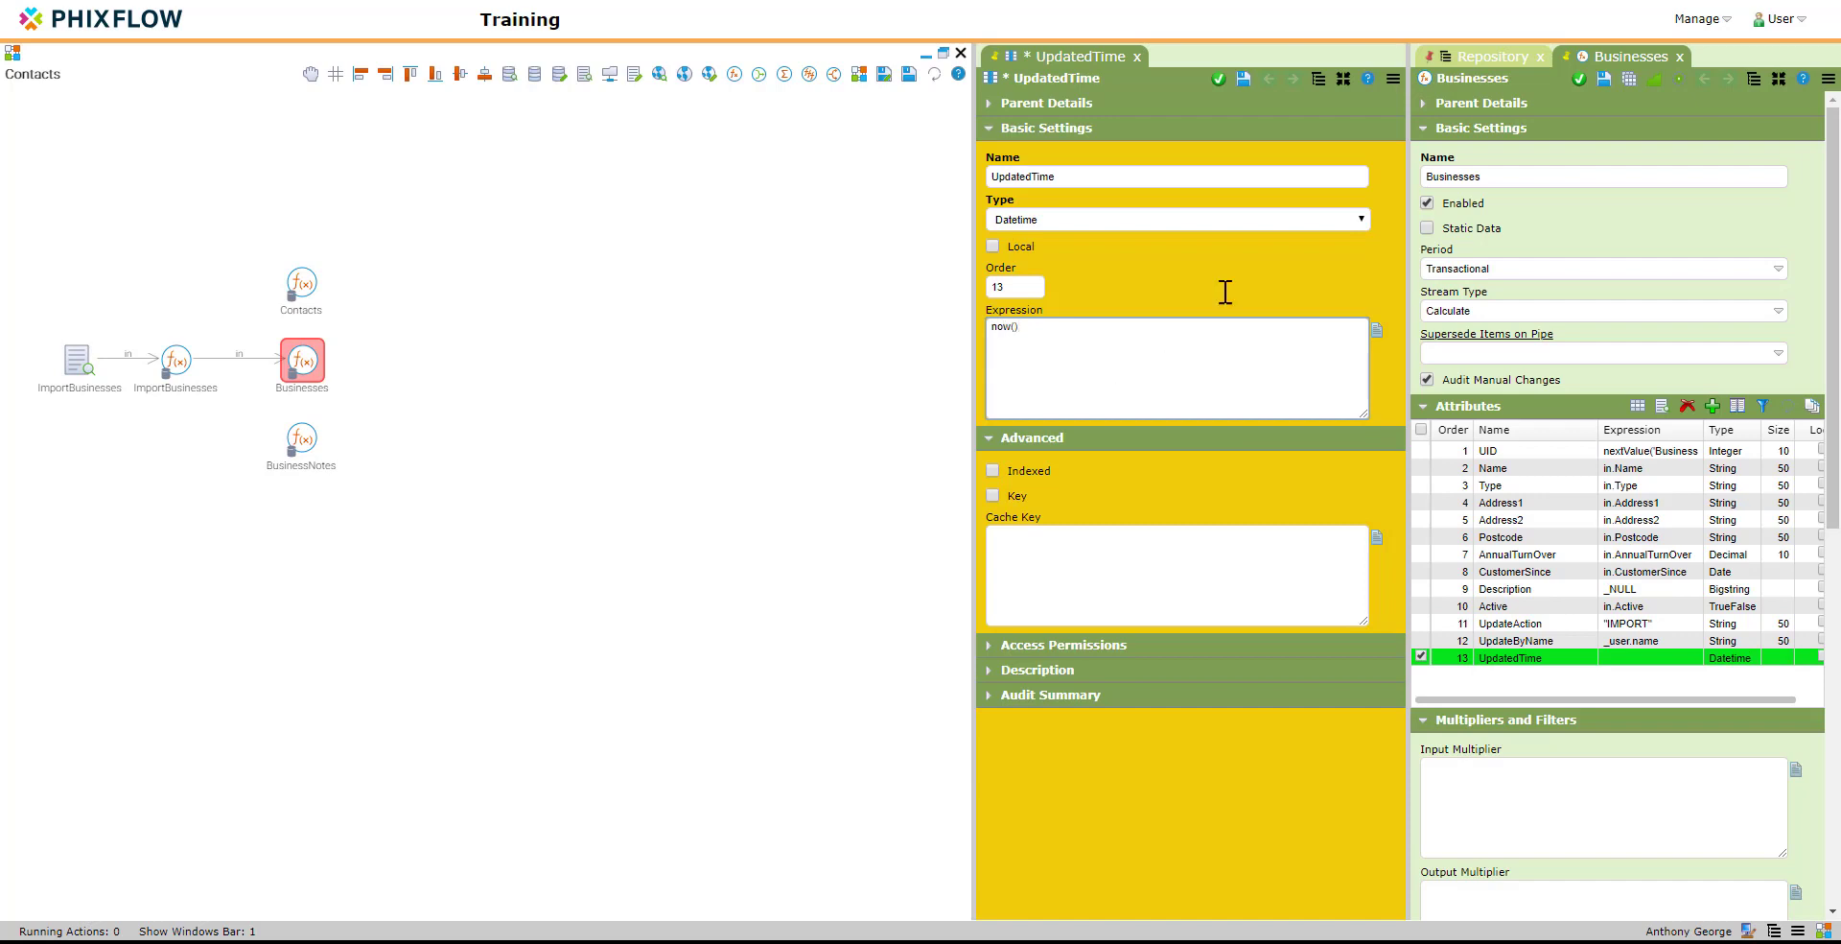
pyautogui.click(1218, 79)
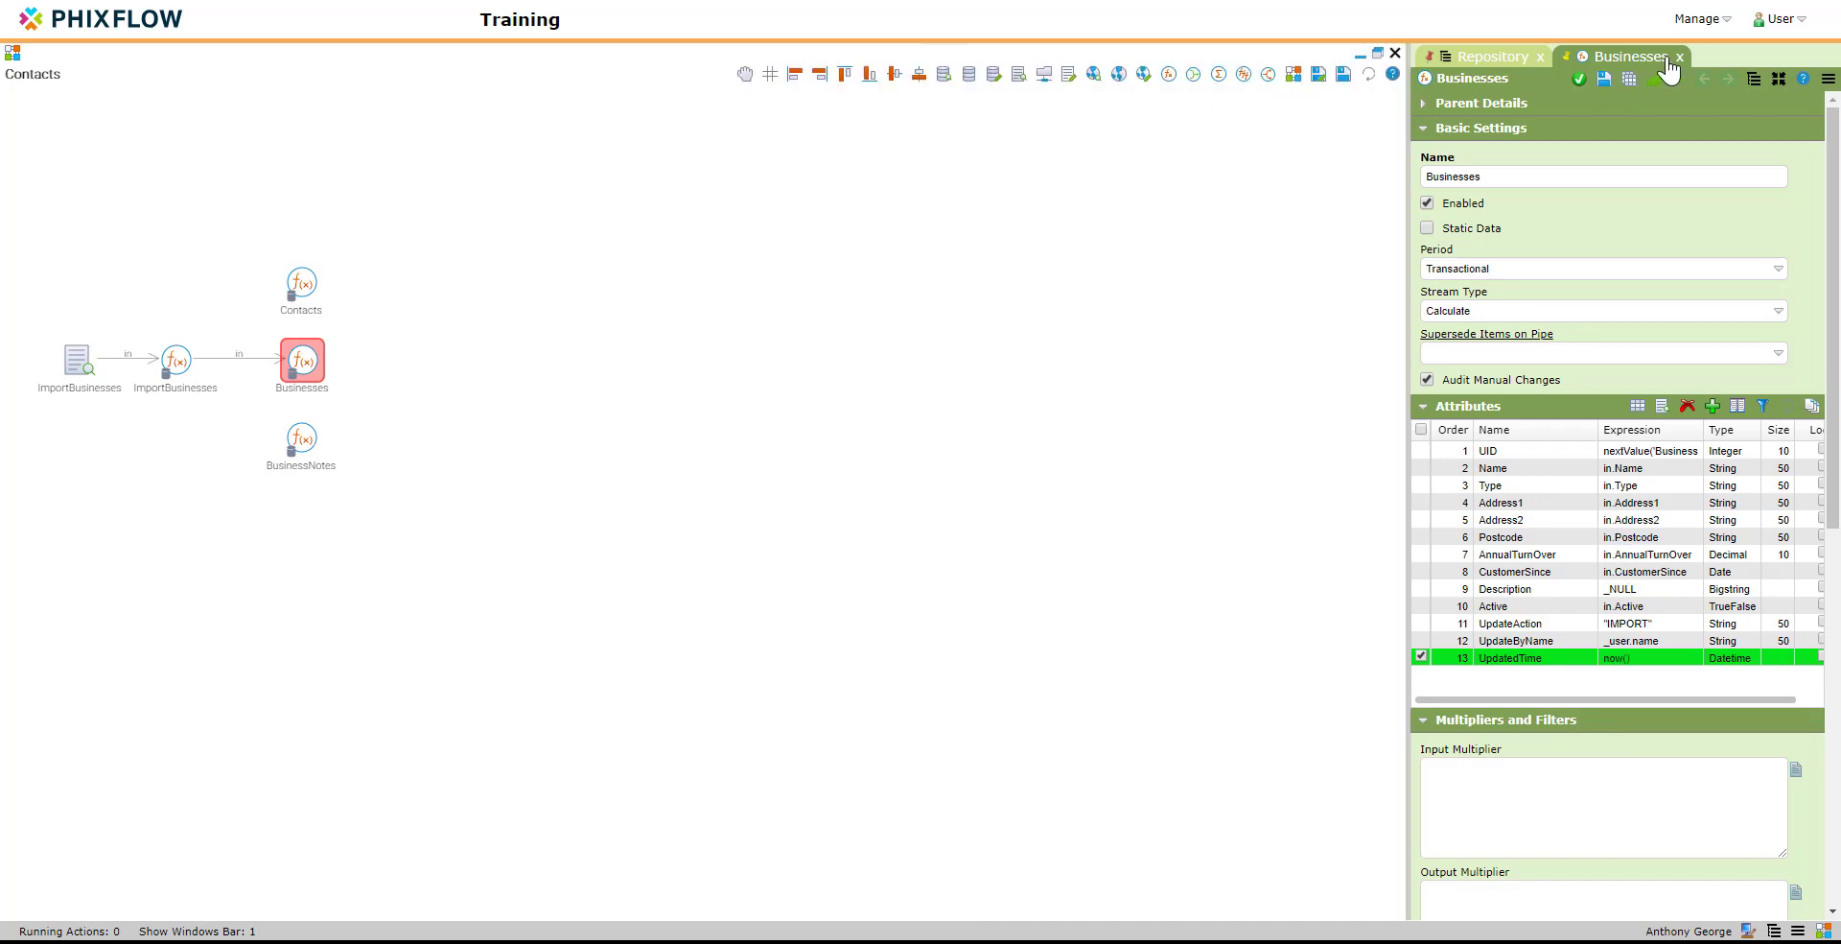
# Step: Open the Businesses dashboard and hide the stream configuration so the dashboard fills the workspace
pyautogui.click(1697, 19)
pyautogui.click(1707, 77)
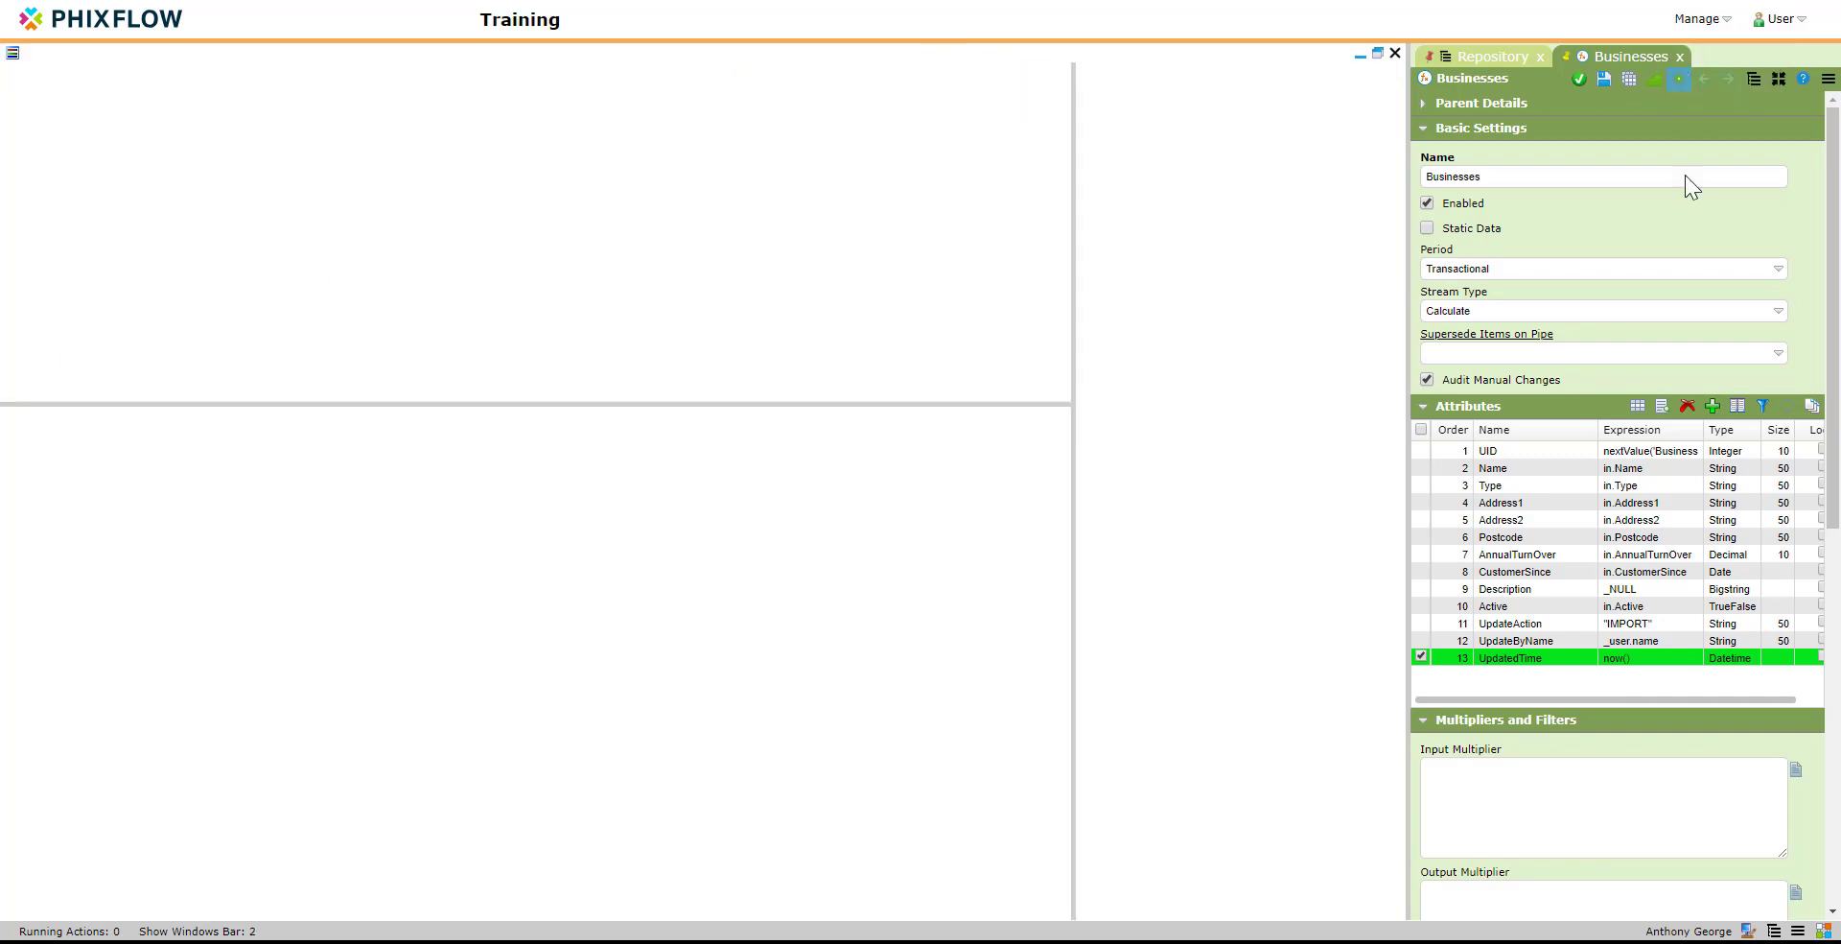
pyautogui.click(1825, 932)
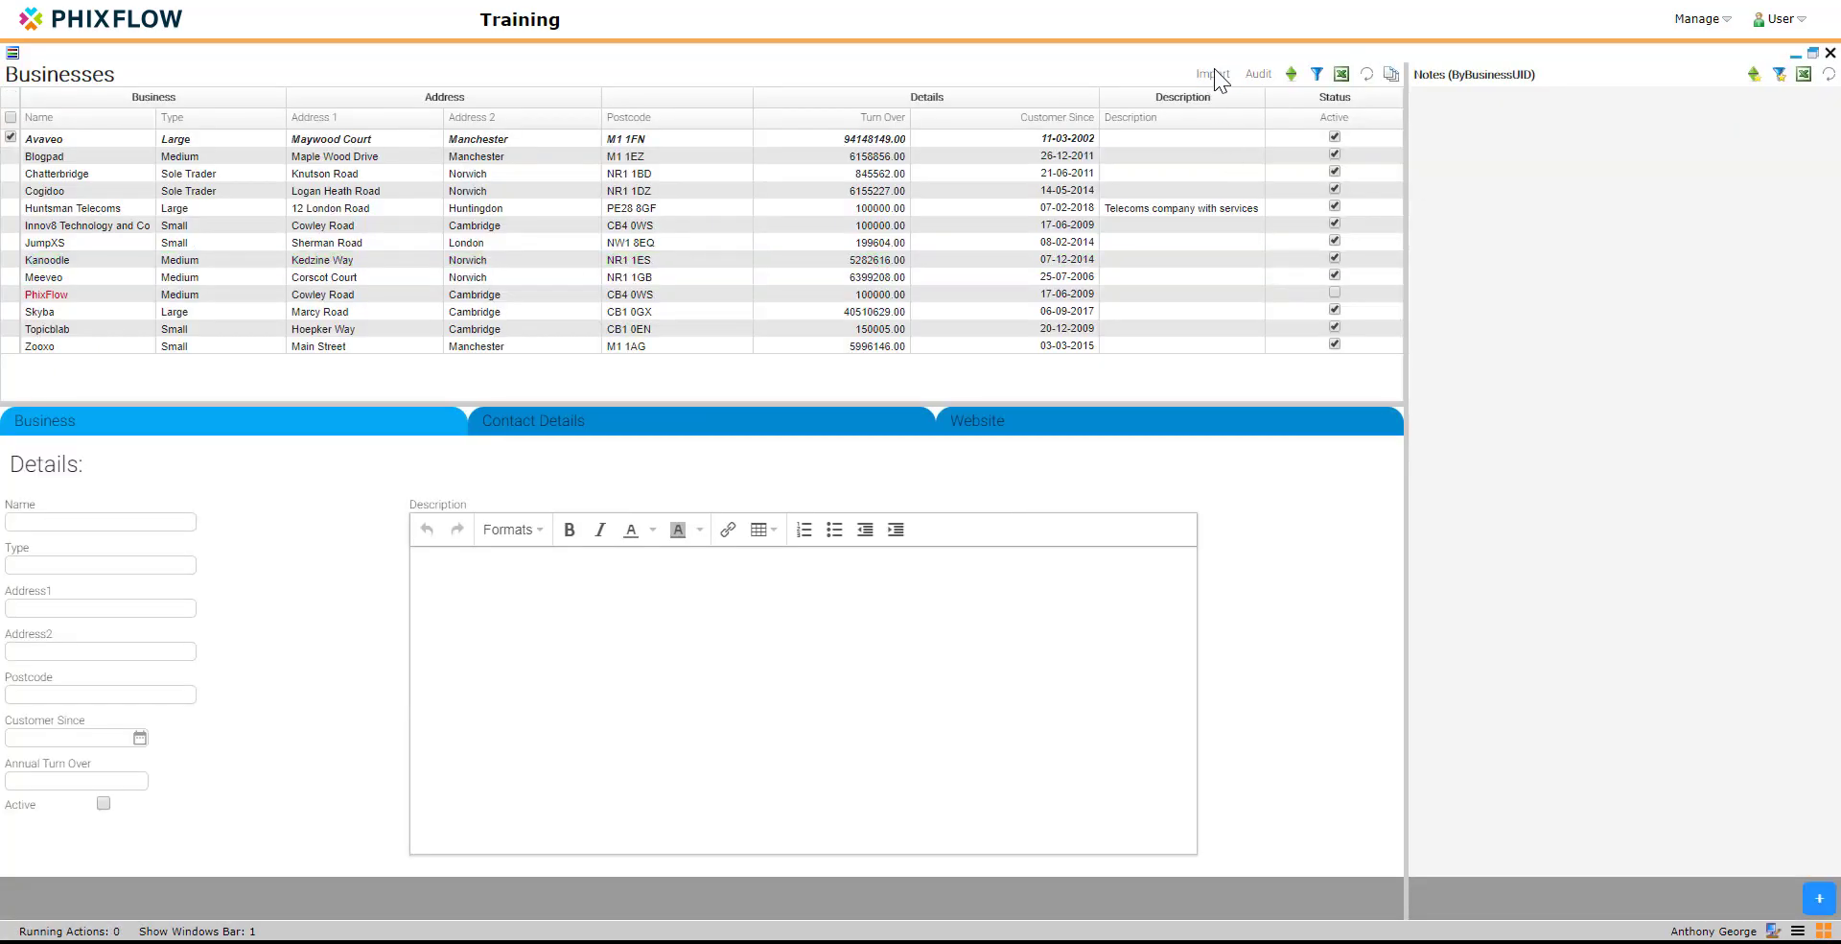
# Step: Run the business import, confirm it, and upload the file Import_Businesses_3.csv
pyautogui.click(1214, 69)
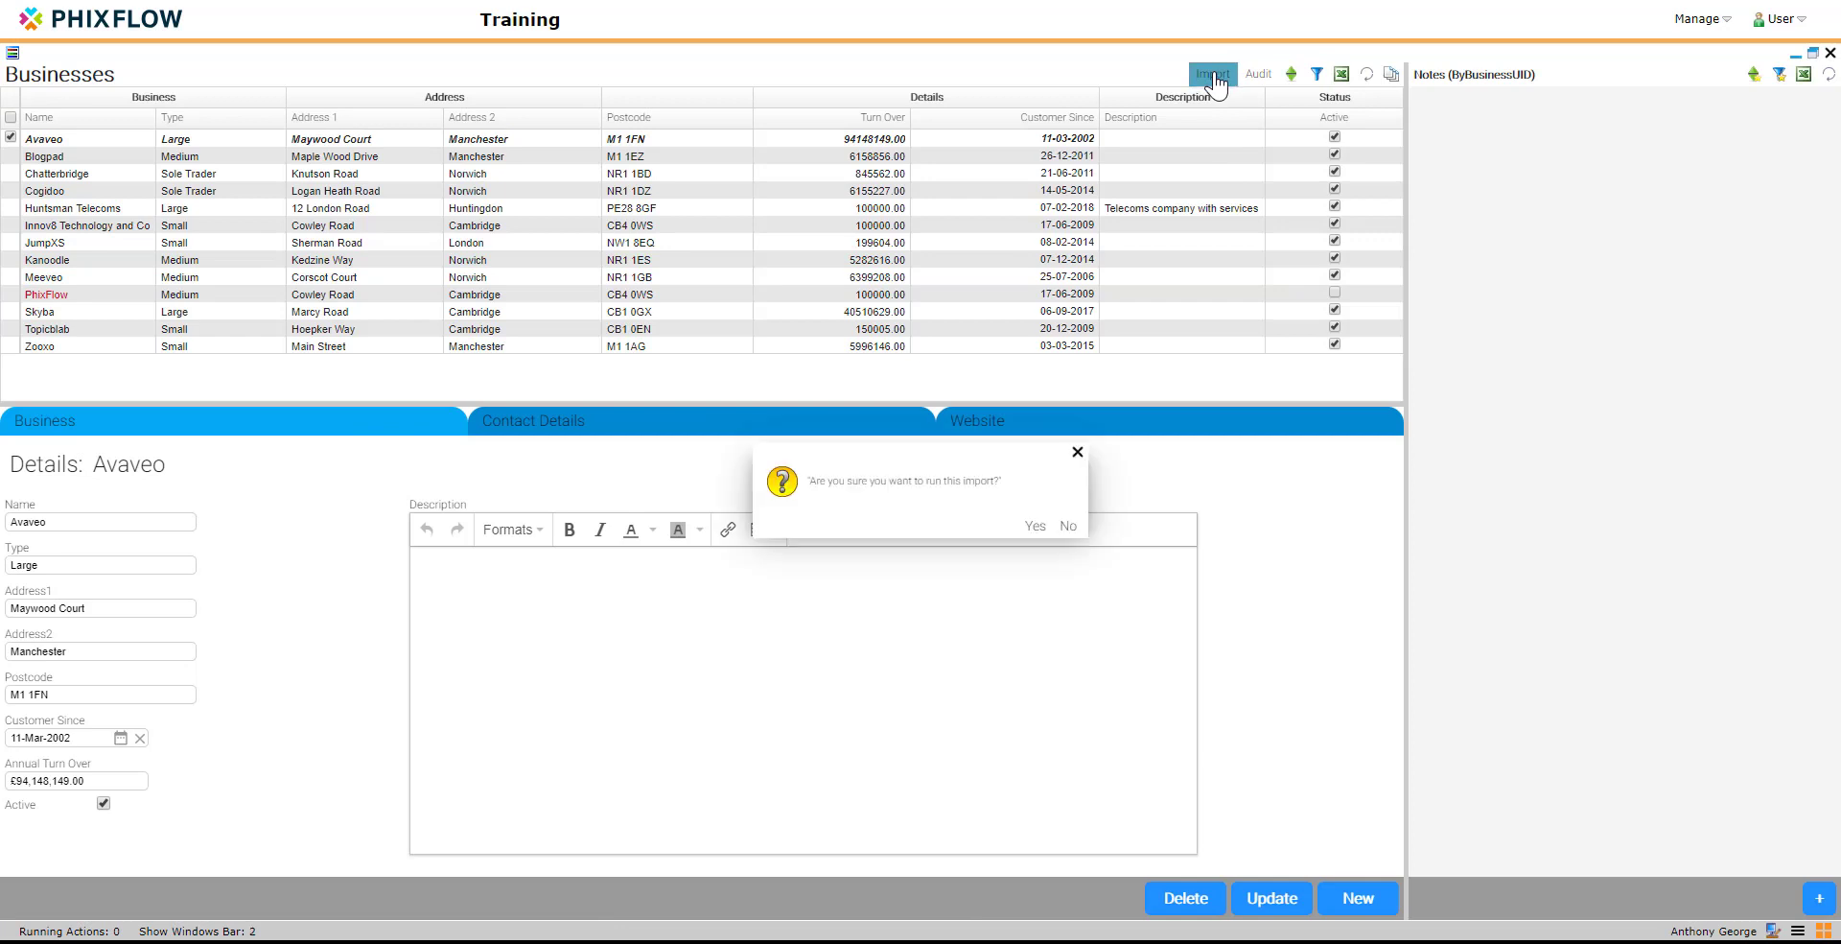
pyautogui.click(1034, 527)
pyautogui.click(767, 523)
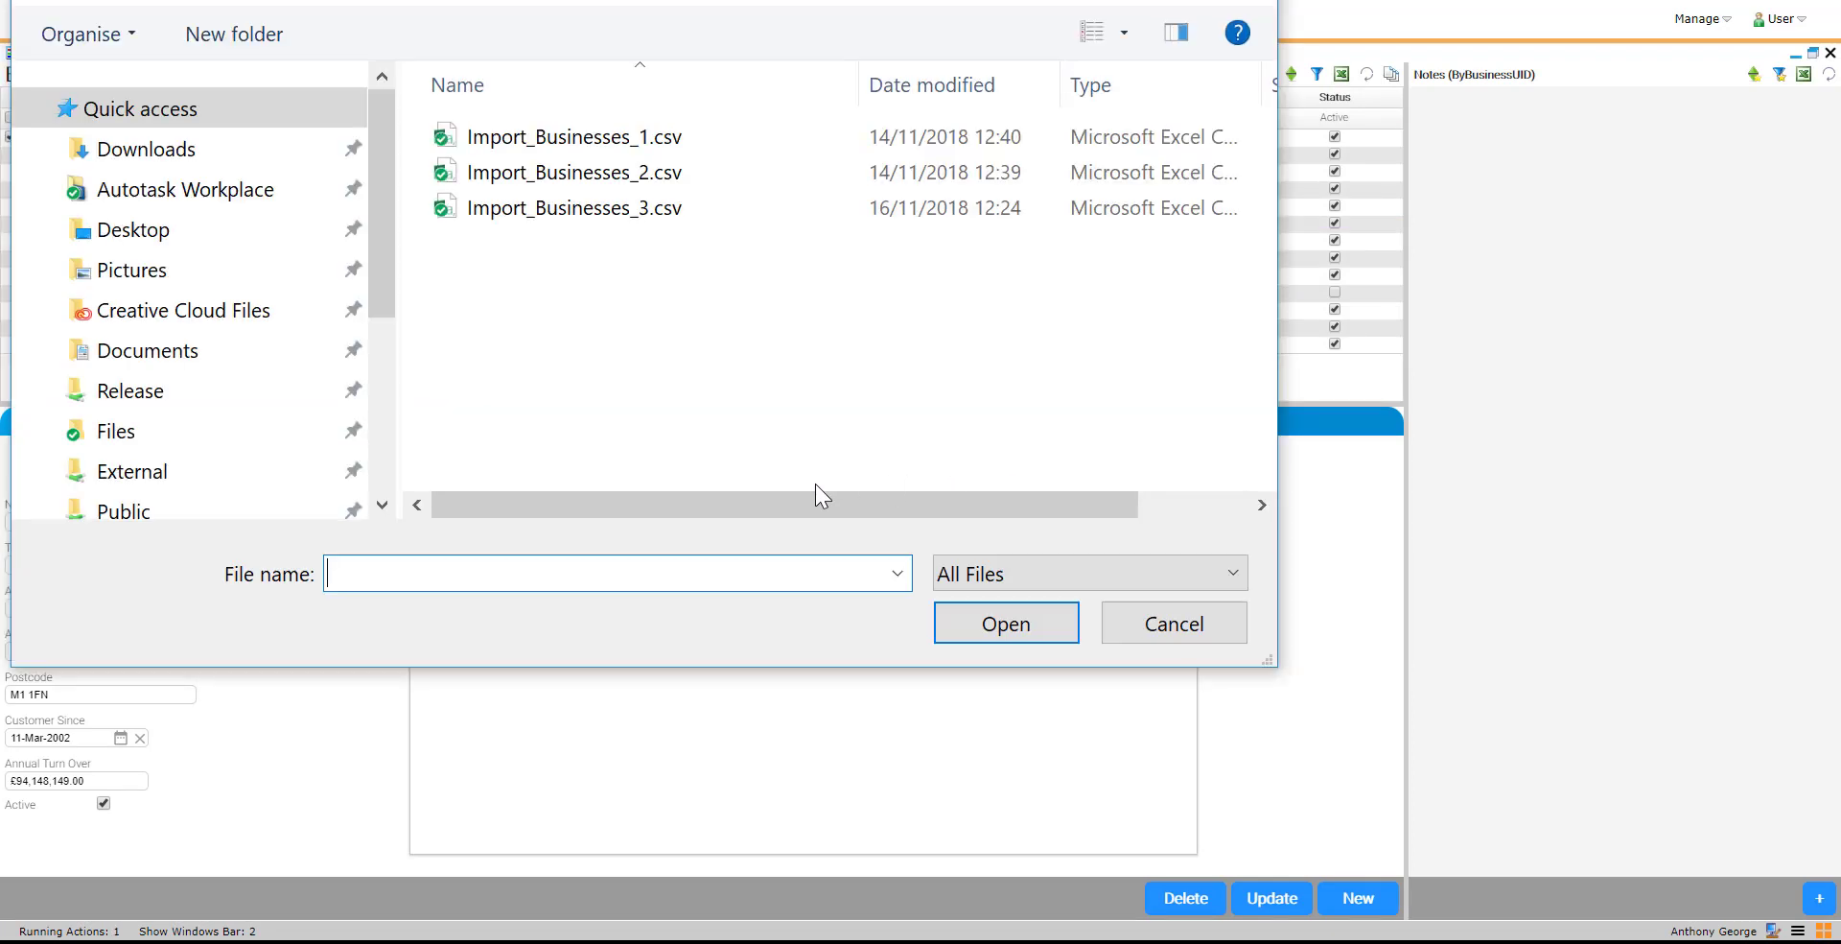
pyautogui.click(549, 213)
pyautogui.click(970, 619)
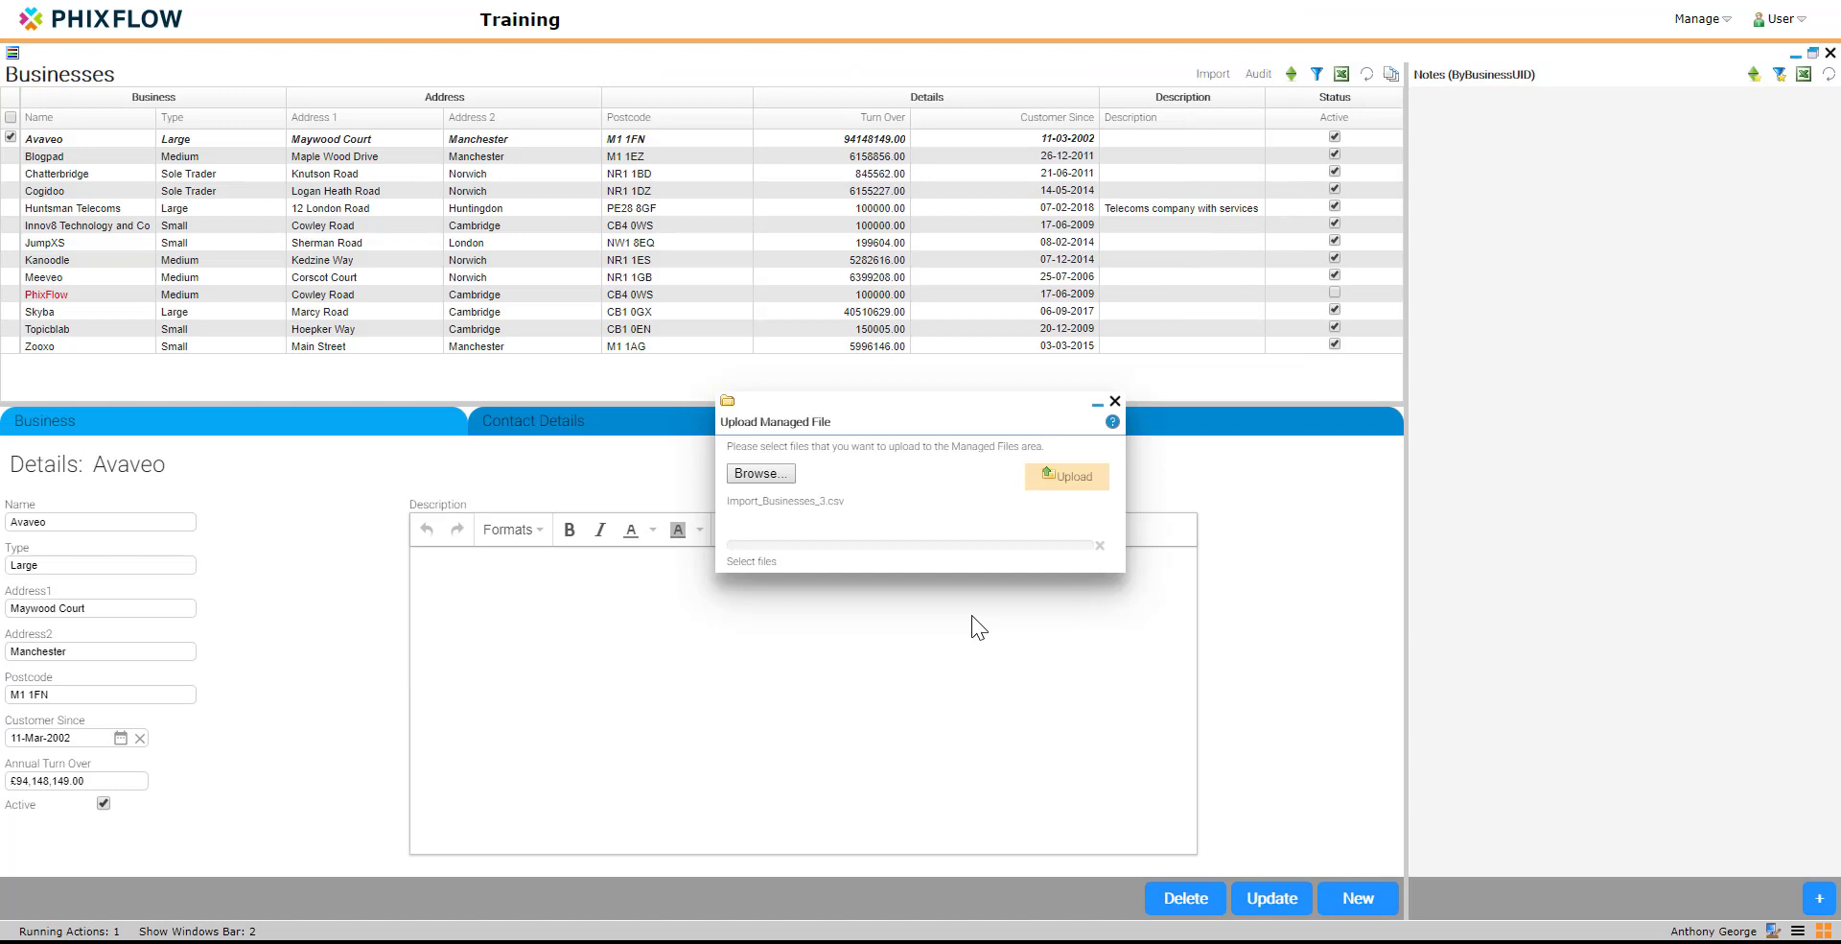
pyautogui.click(1061, 485)
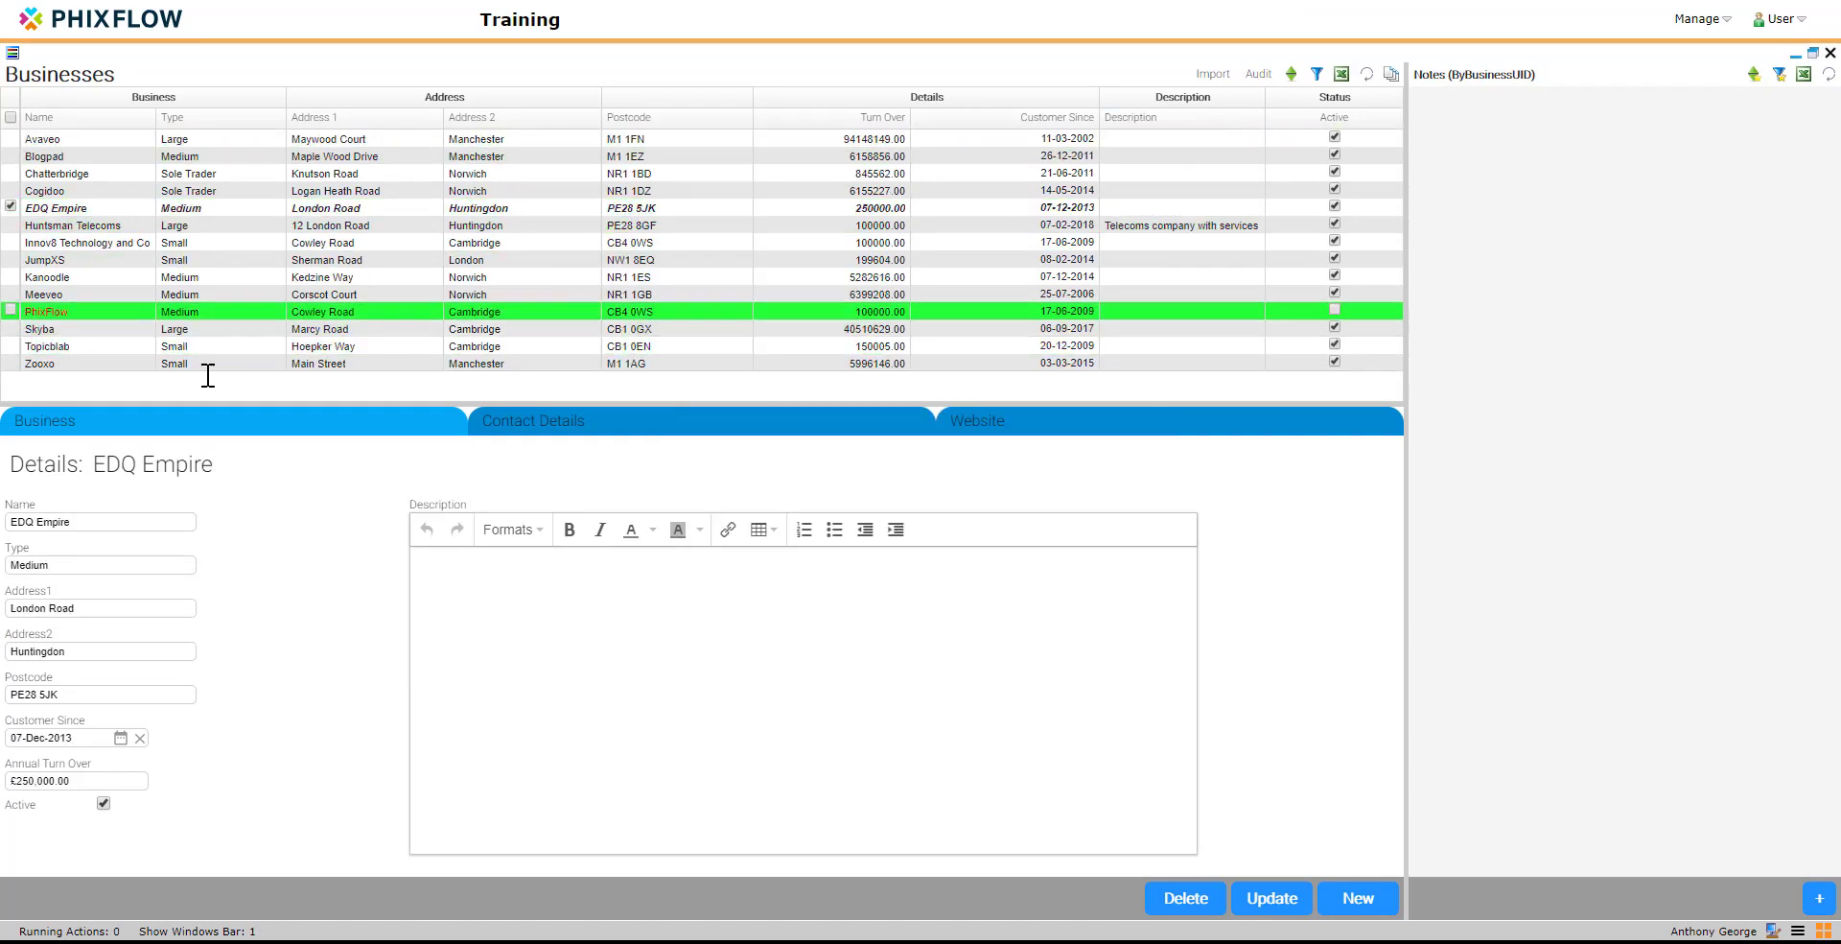
# Step: Update the EDQ Empire record's Address2 to Peterborough and open the business audit history
pyautogui.doubleClick(74, 651)
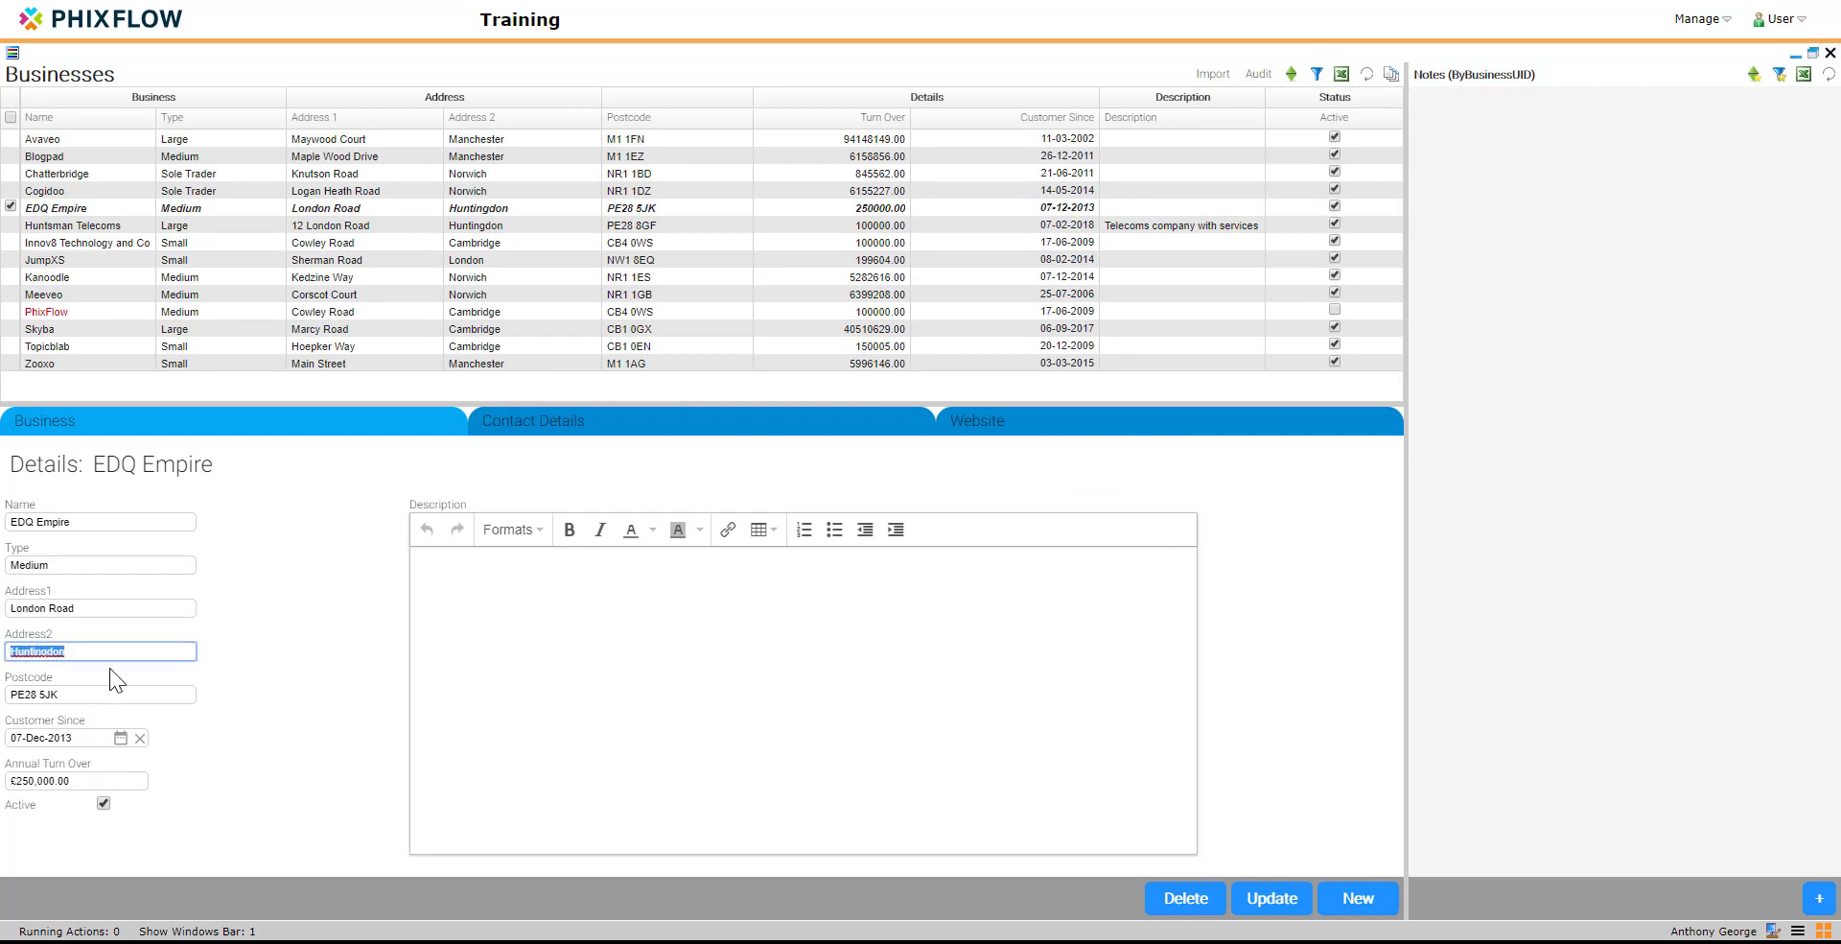
pyautogui.write('Peterborough')
pyautogui.click(1264, 896)
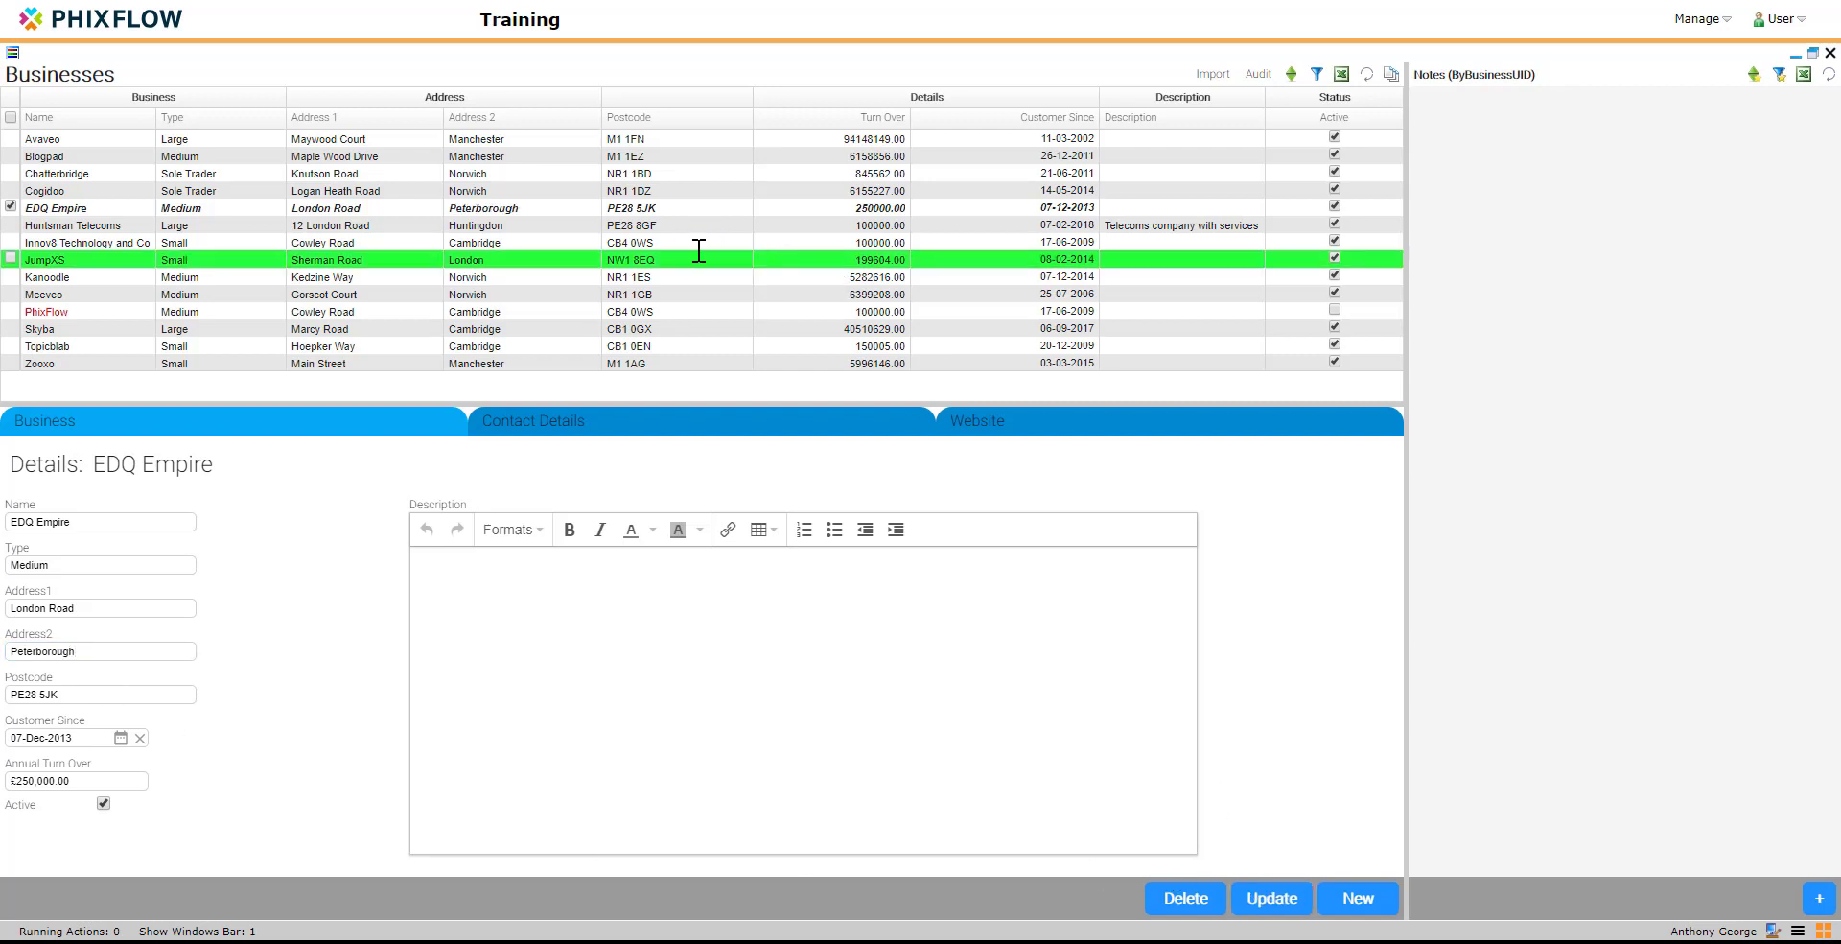
pyautogui.click(1259, 77)
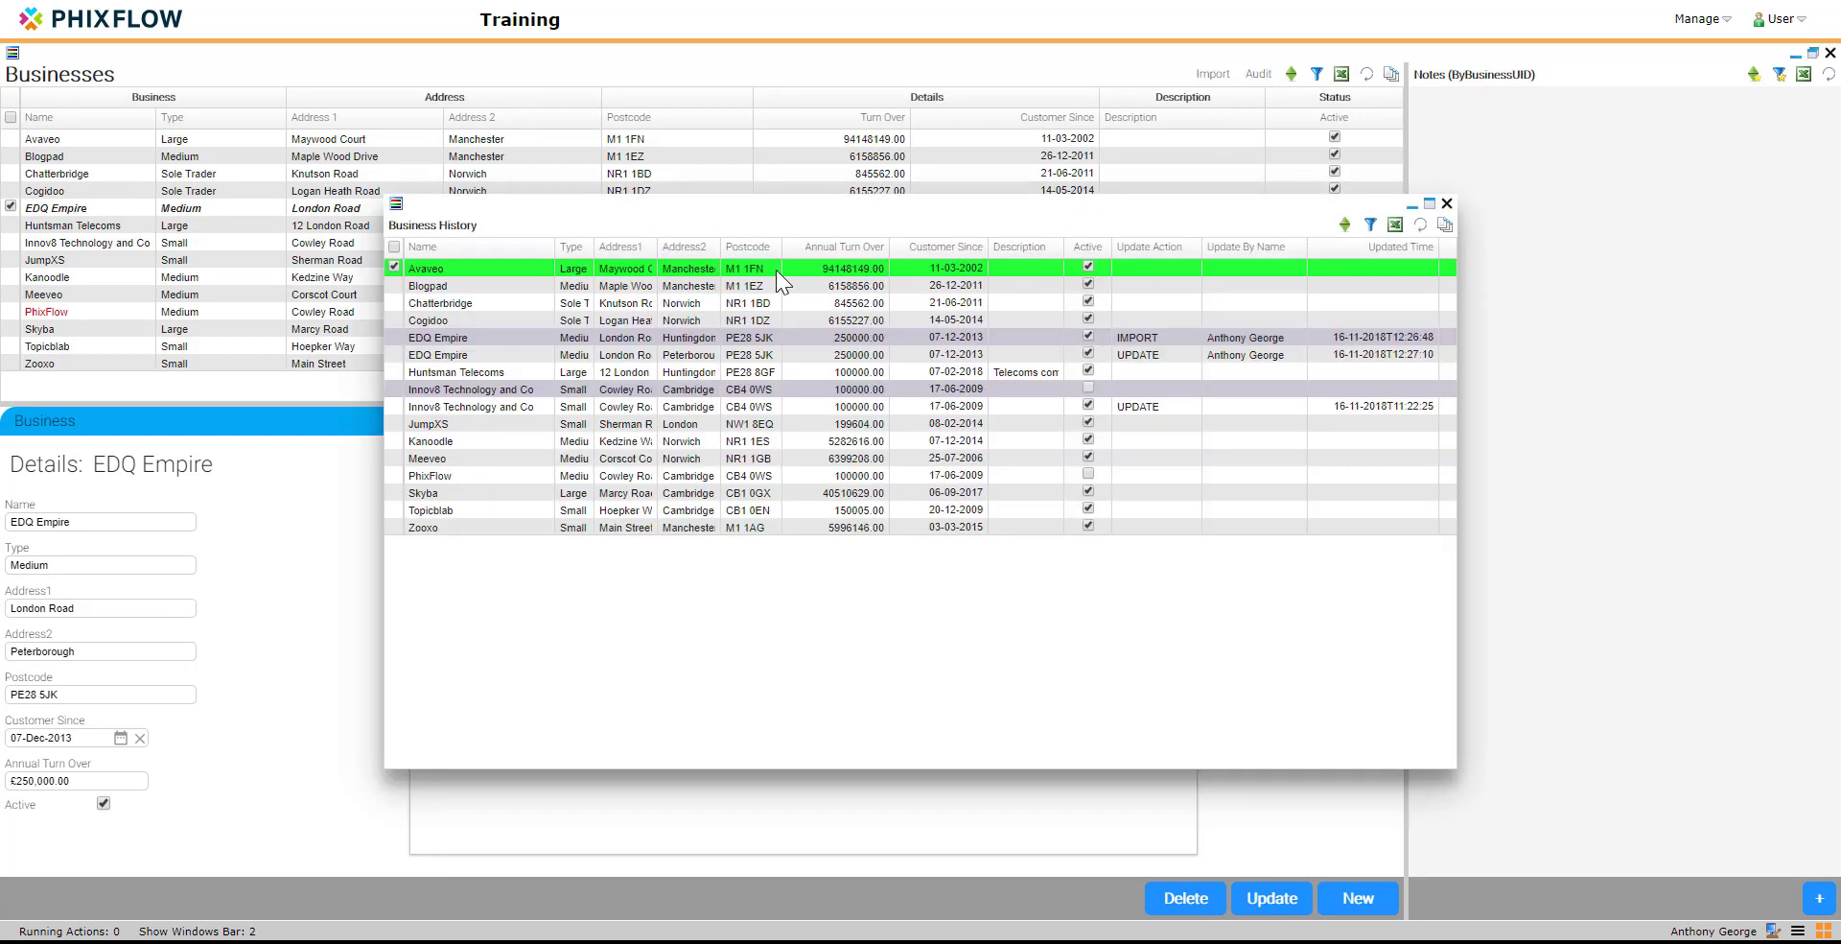